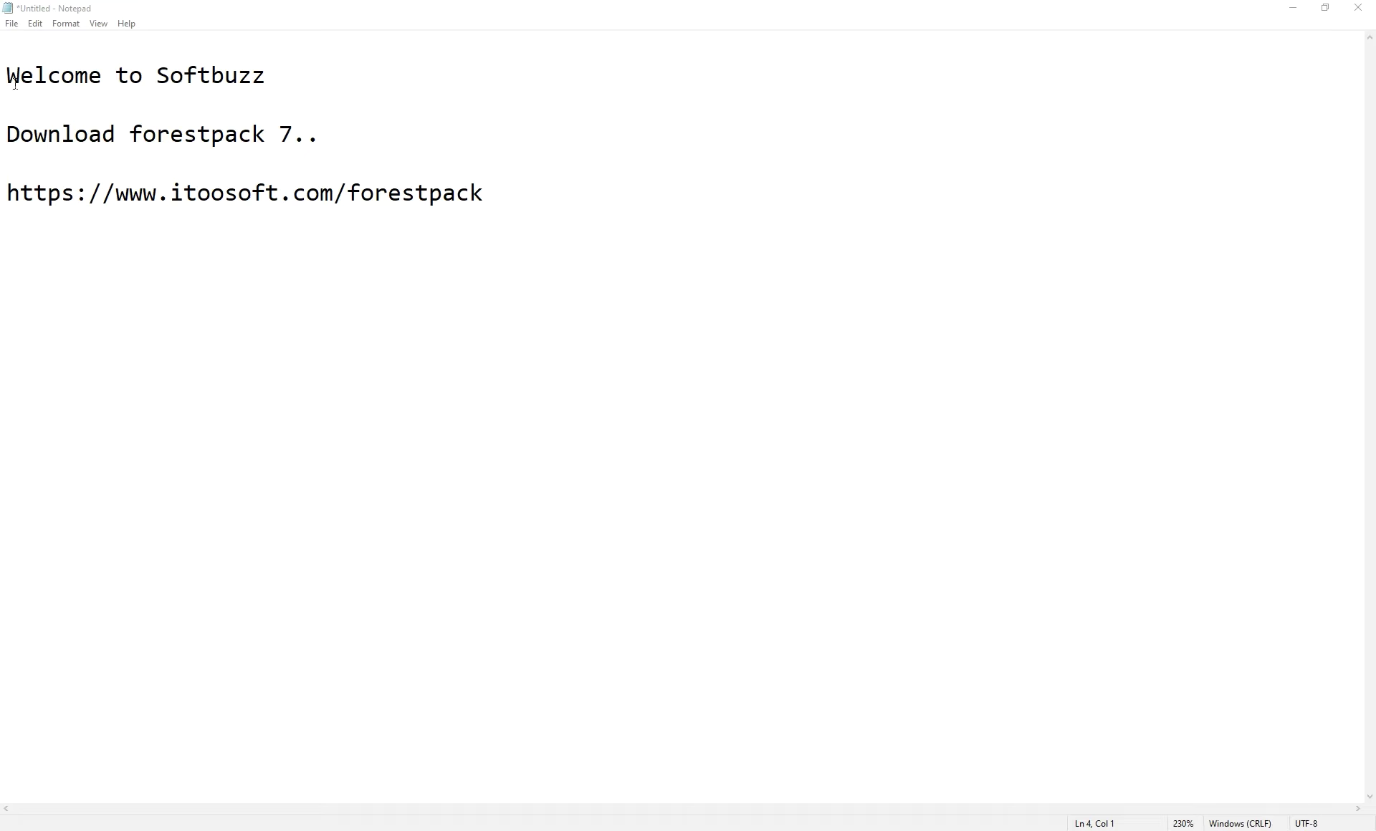
left_click_drag(15, 84, 271, 76)
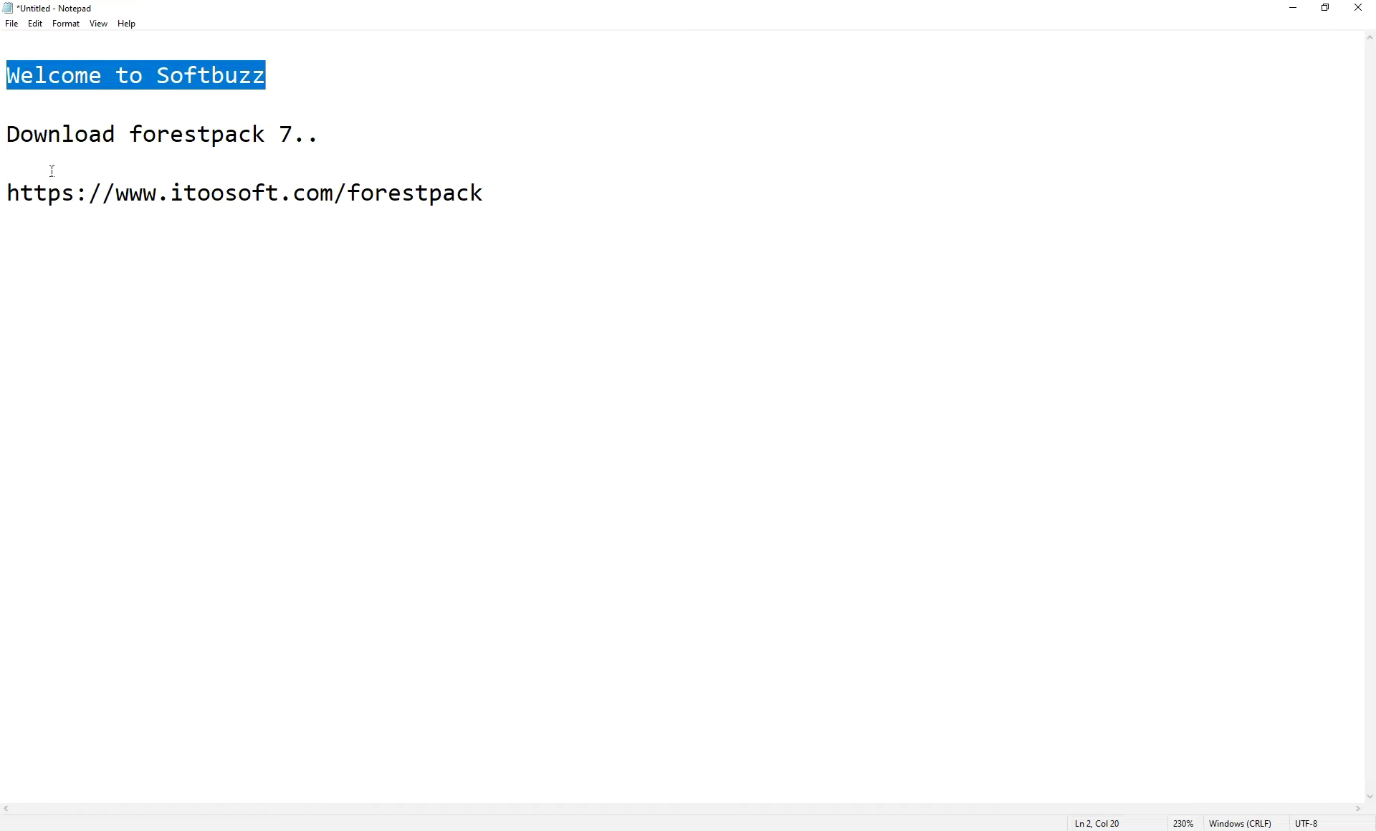
left_click_drag(14, 145, 334, 146)
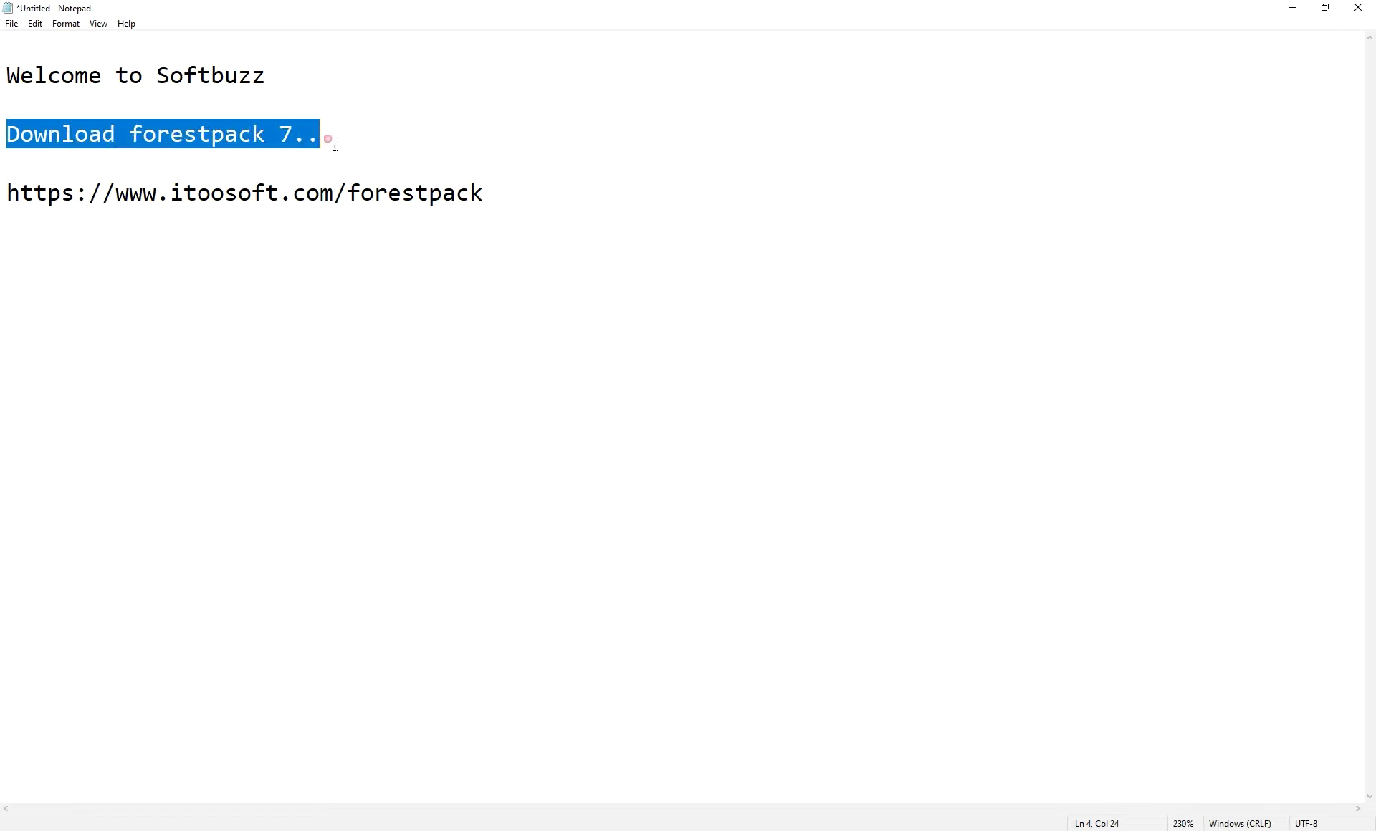
left_click_drag(10, 195, 454, 199)
right_click(453, 202)
left_click(514, 239)
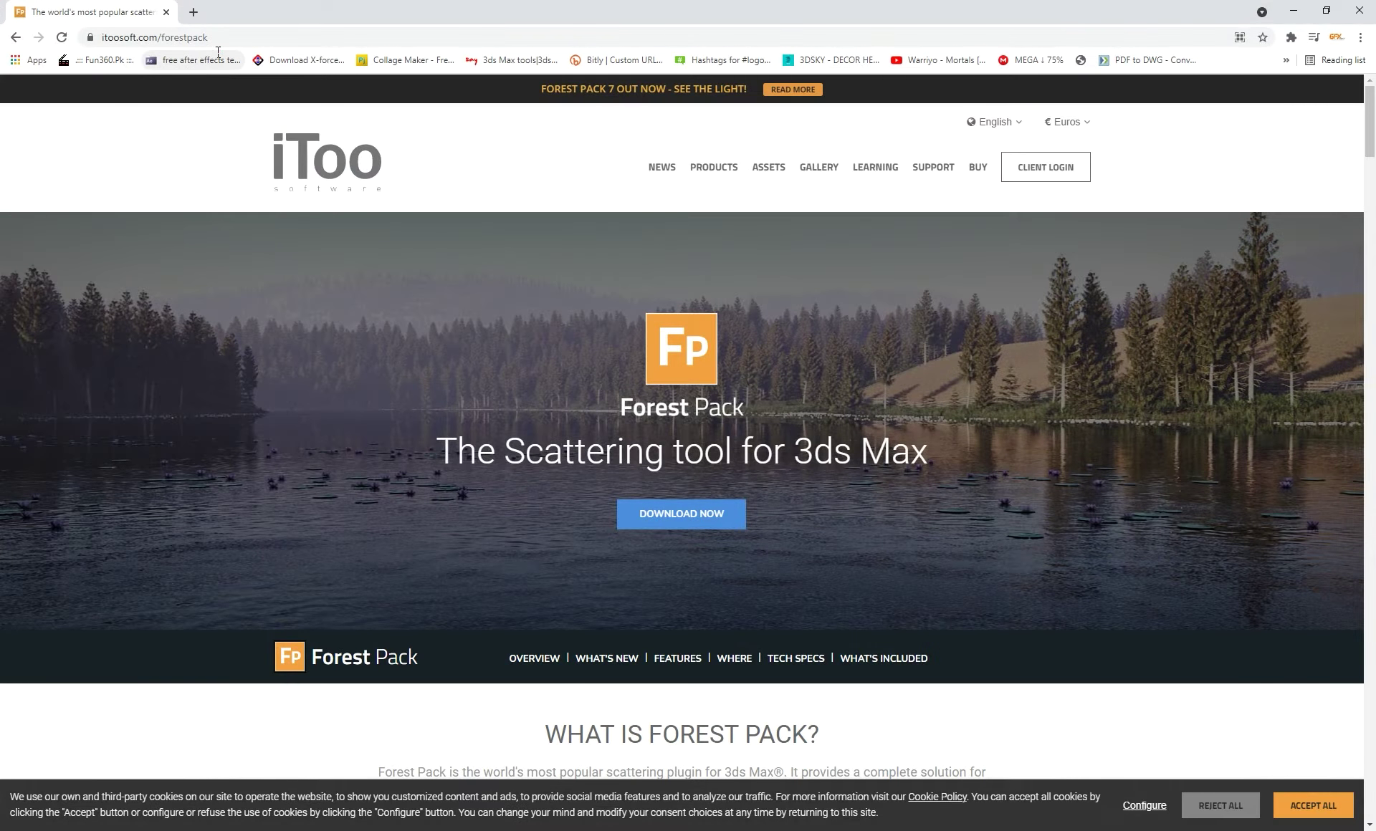
- On the iToo Software site, open the 'Forest Pack 7: See the light!' announcement
left_click(209, 38)
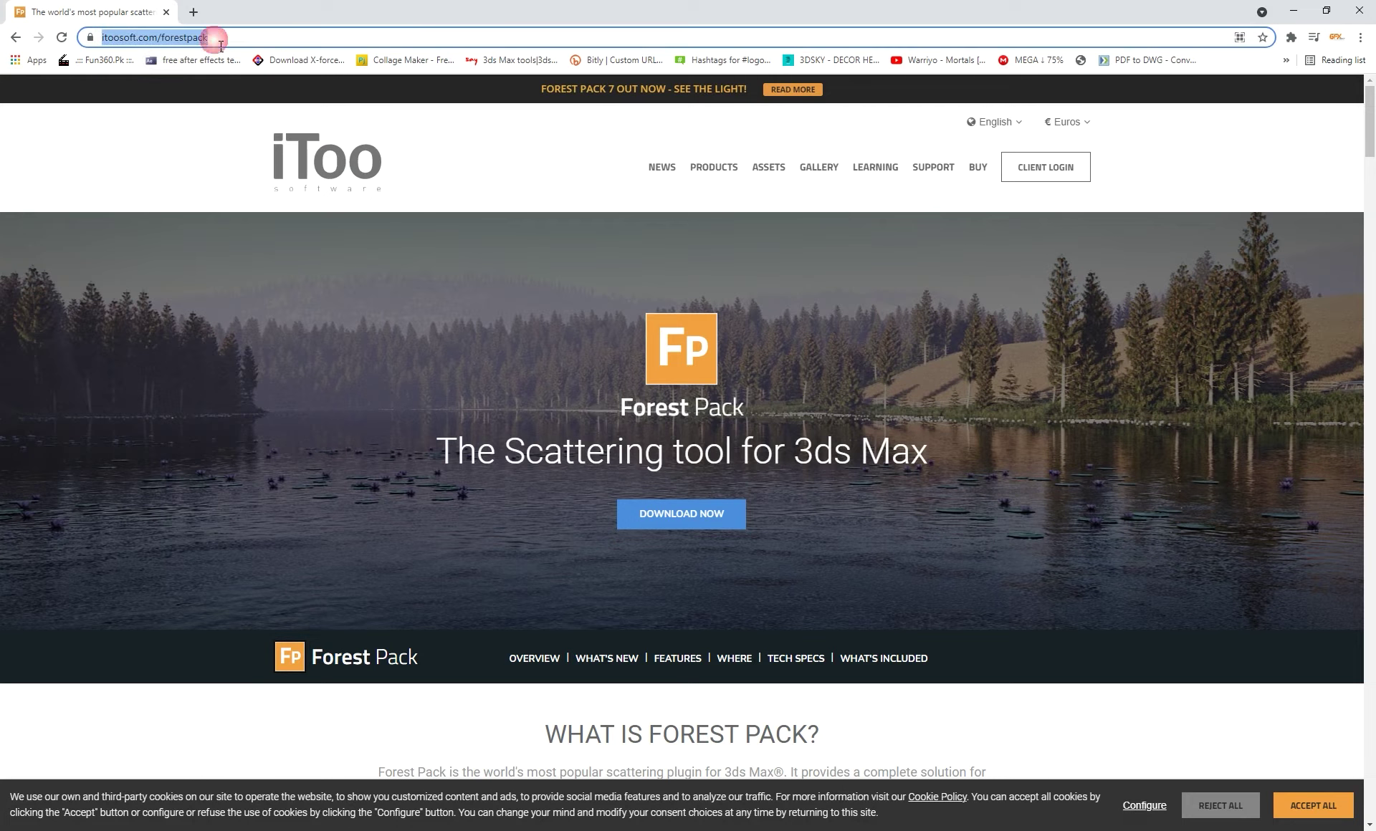
scroll(537, 380, "down", 2)
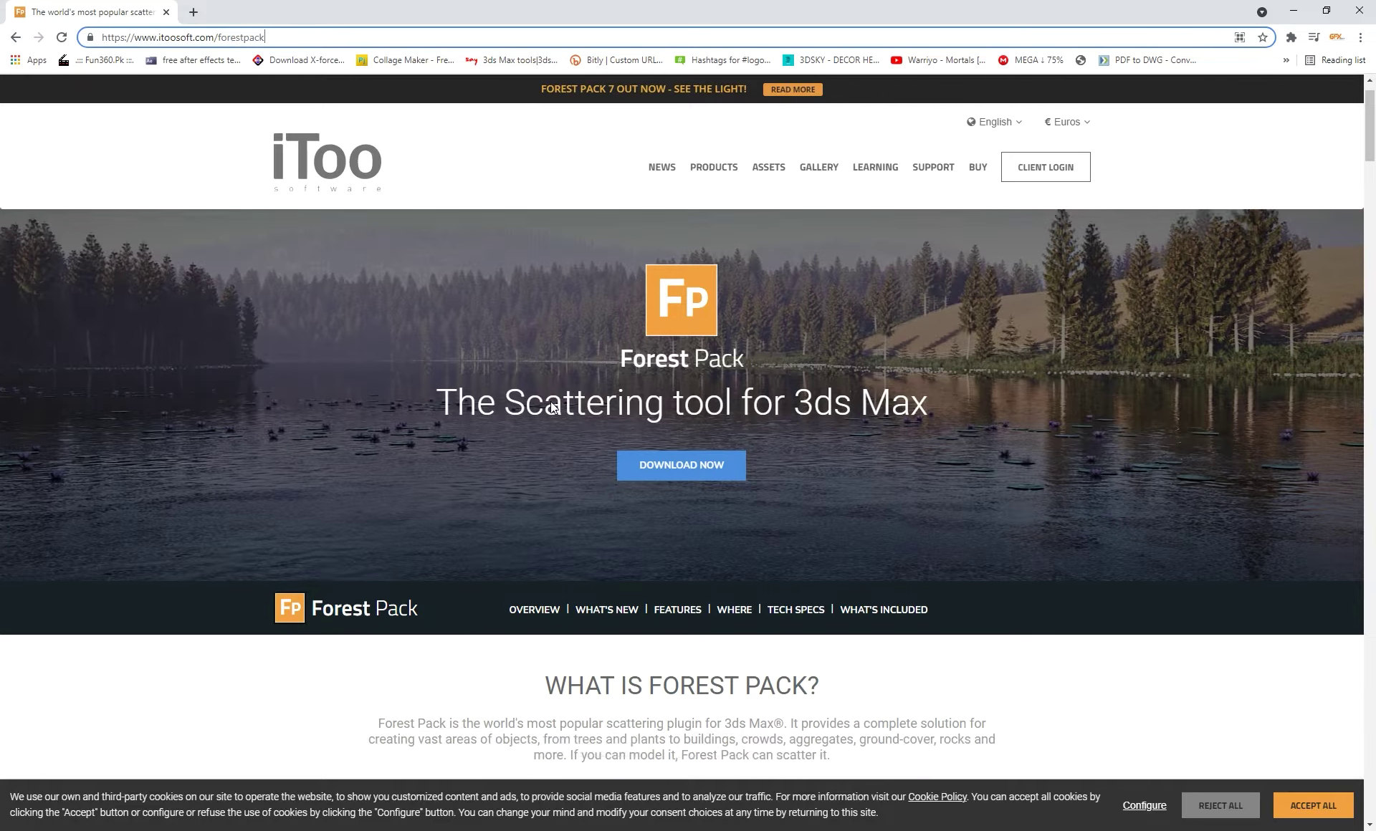
scroll(550, 403, "down", 10)
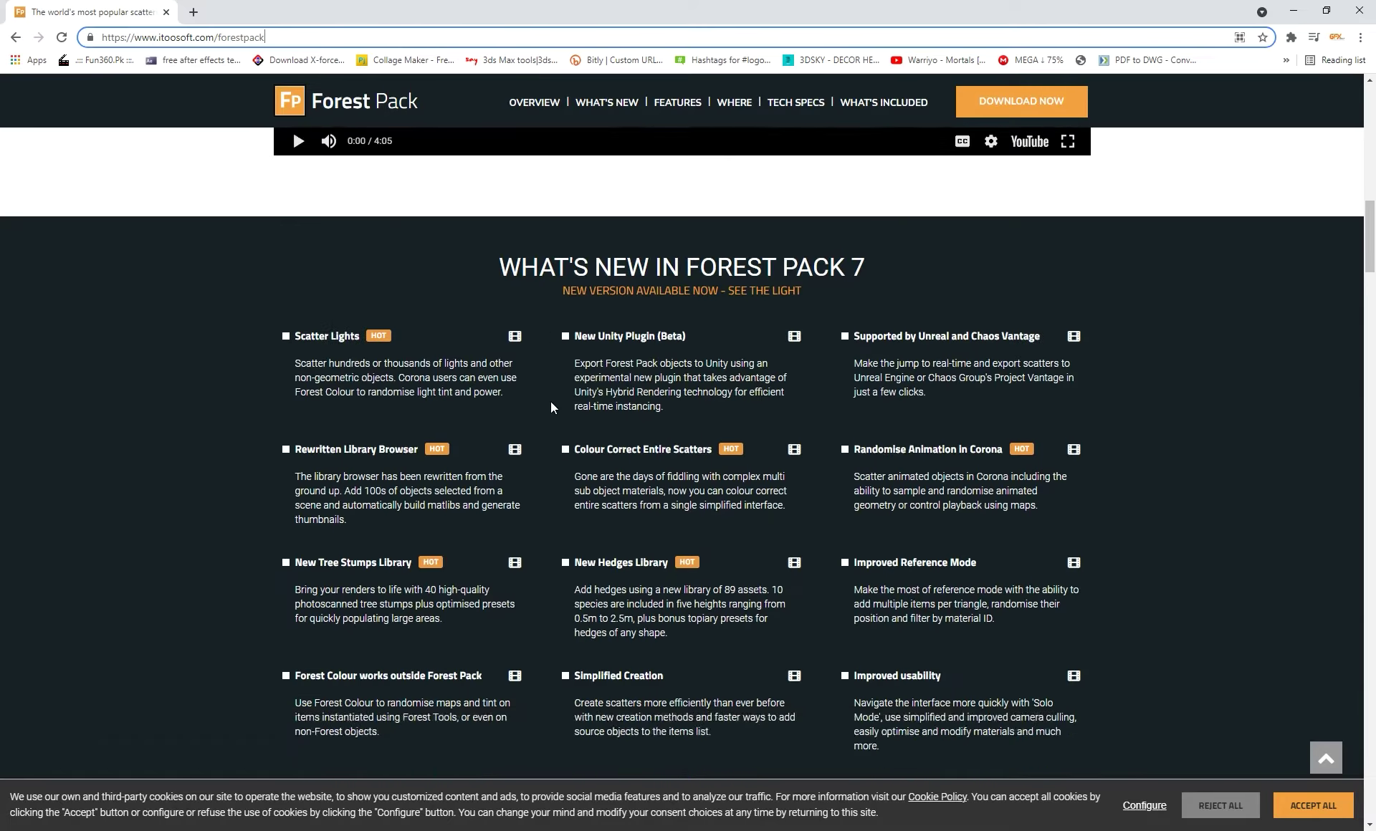
scroll(550, 401, "up", 15)
scroll(550, 401, "down", 2)
left_click(665, 433)
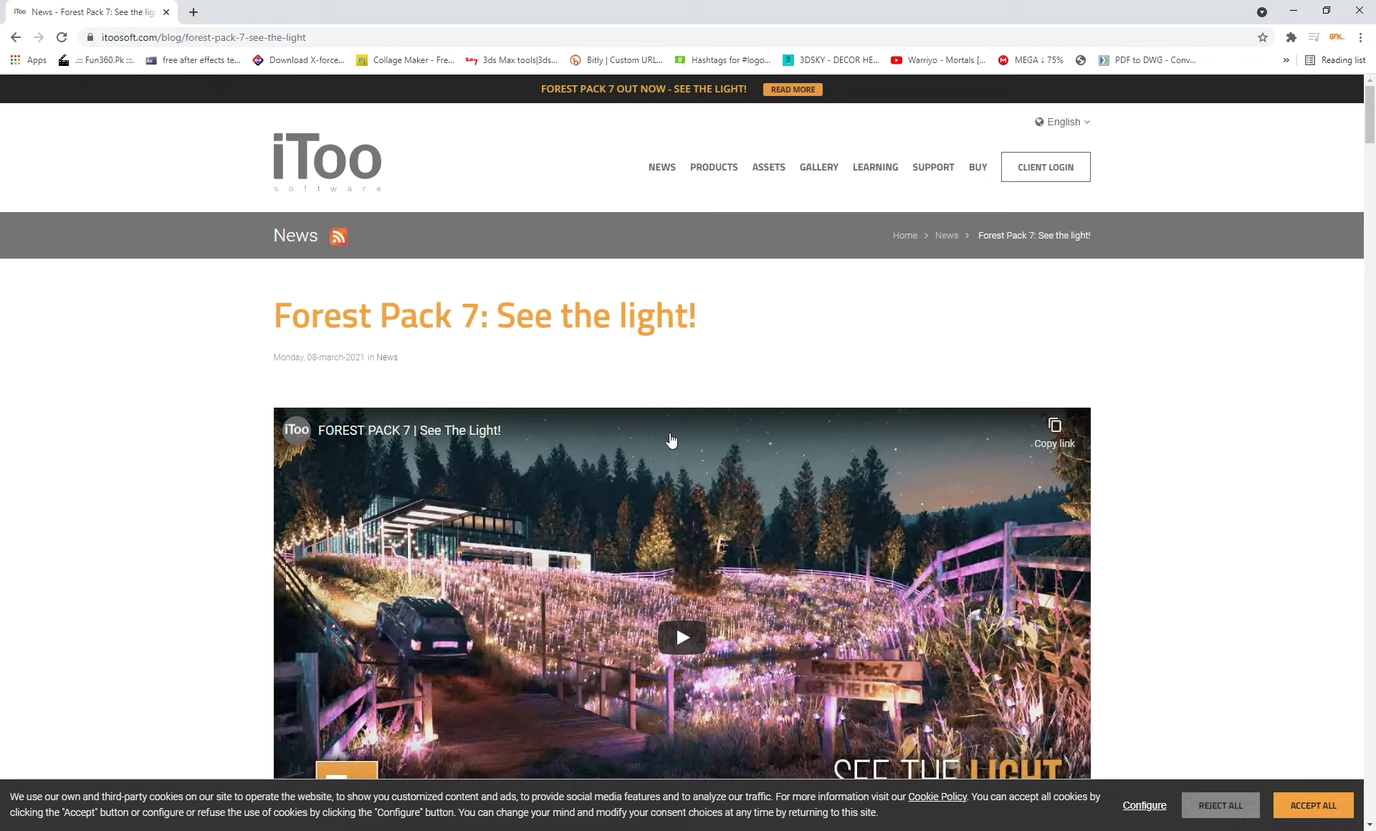
- Scroll through the Forest Pack 7 article
scroll(671, 440, "down", 5)
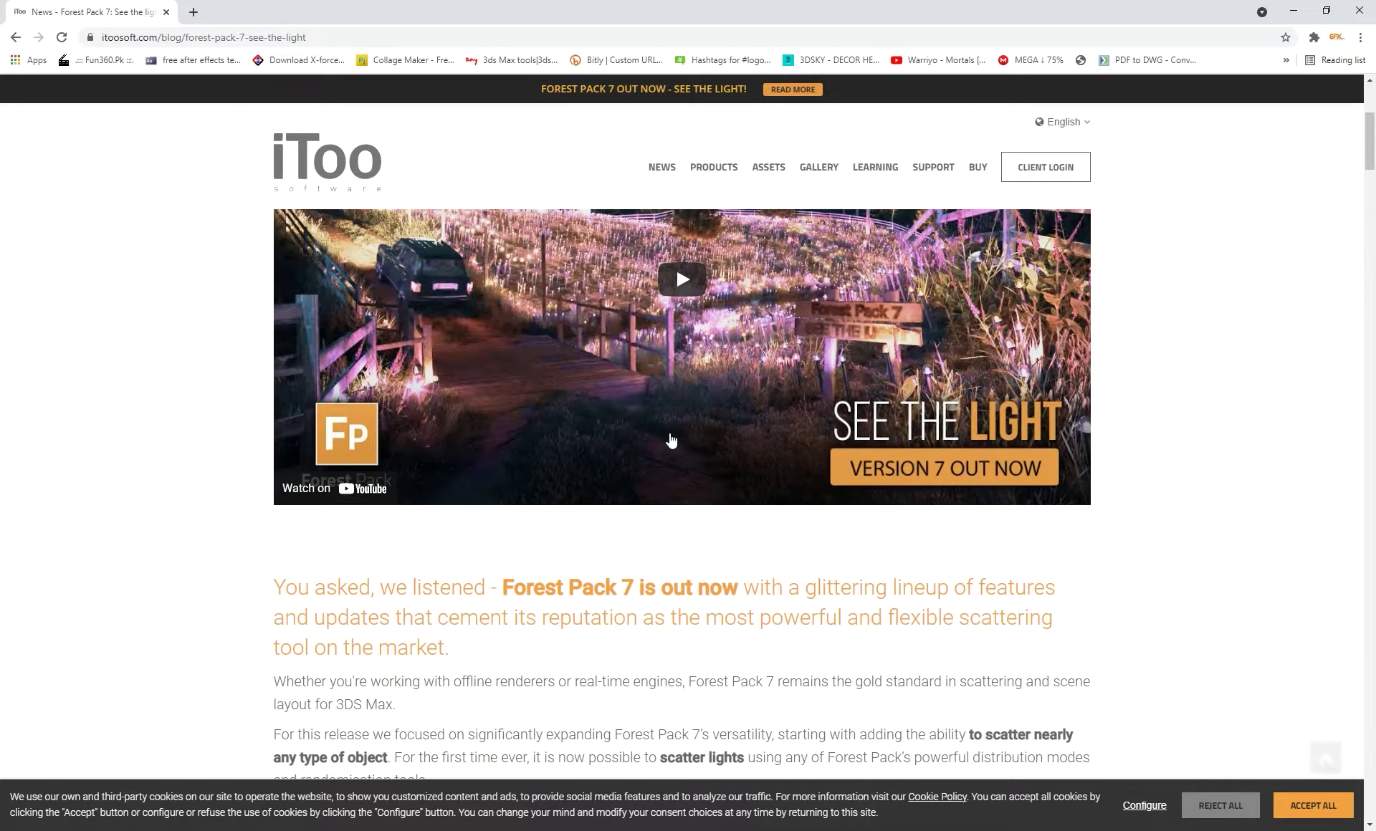
scroll(672, 440, "down", 3)
scroll(671, 440, "down", 6)
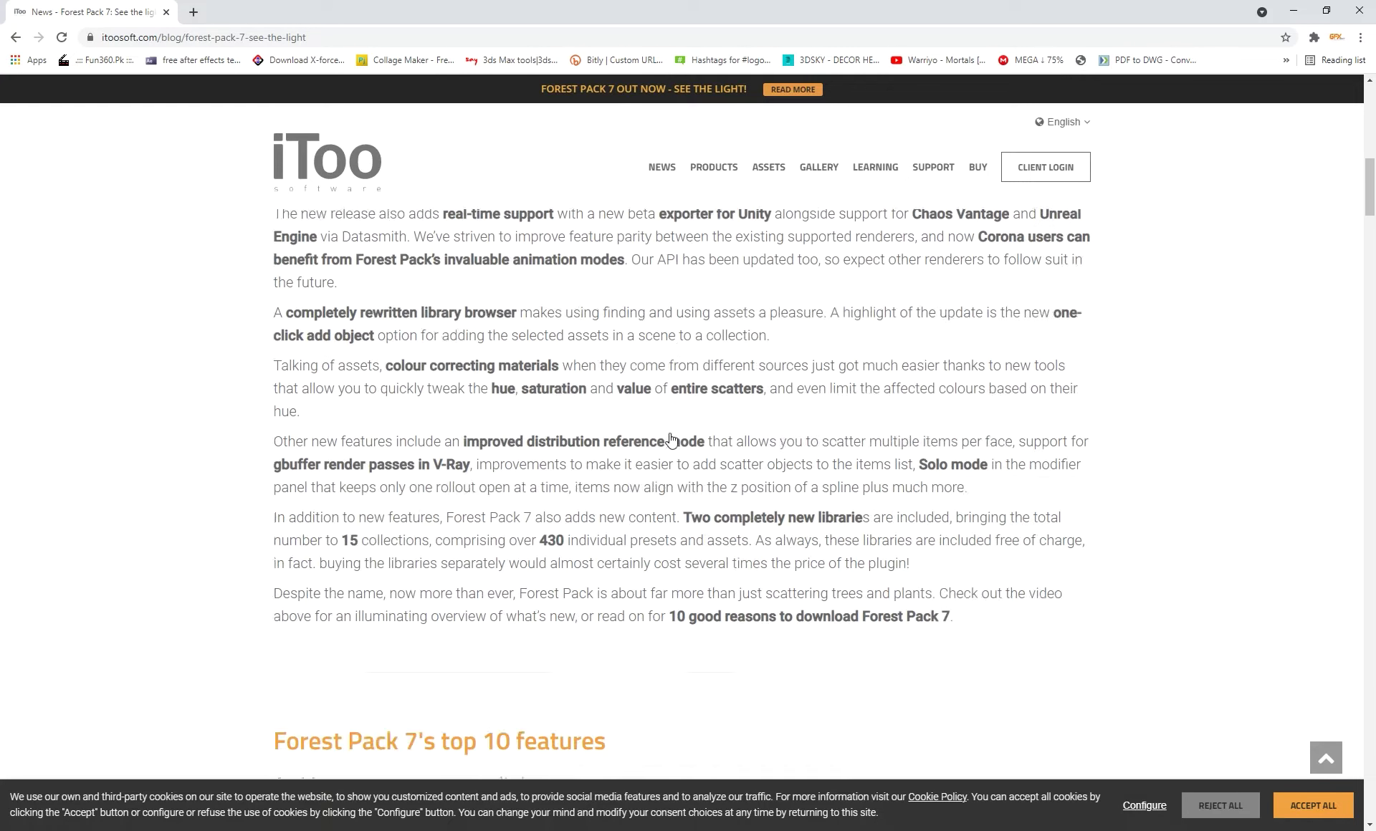
scroll(671, 440, "down", 5)
scroll(671, 440, "up", 6)
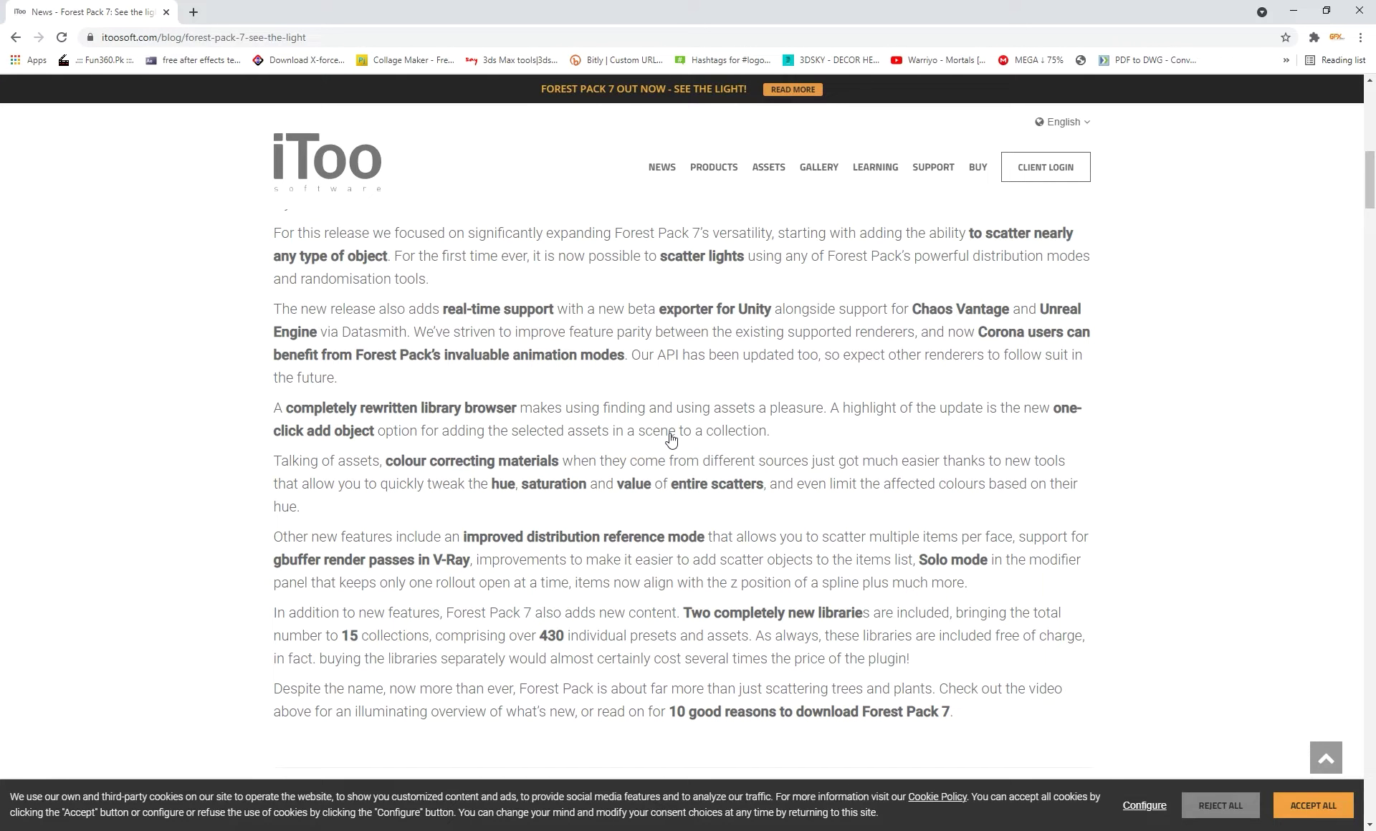
scroll(673, 422, "up", 6)
scroll(672, 421, "down", 2)
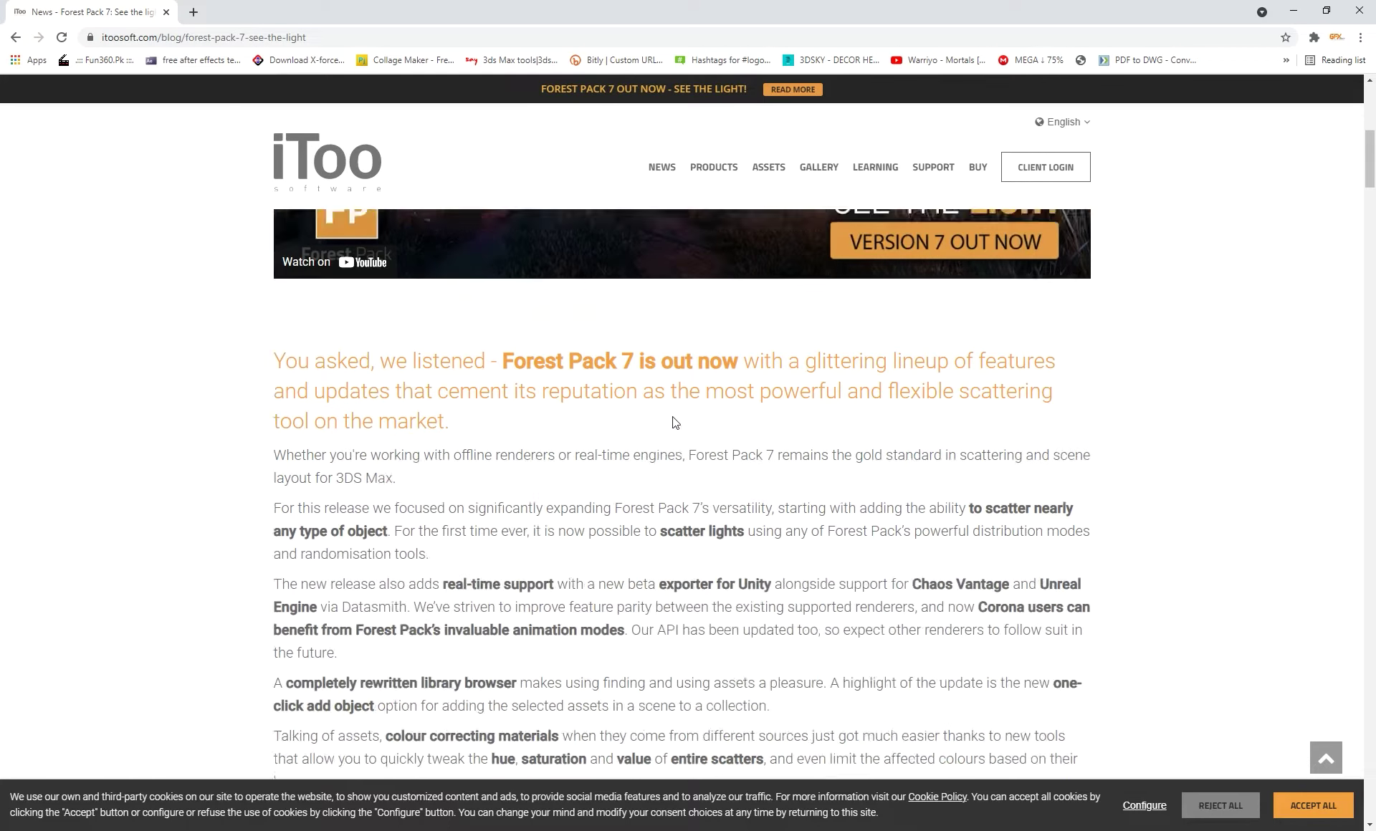
scroll(673, 422, "down", 9)
scroll(673, 422, "down", 6)
scroll(673, 422, "up", 7)
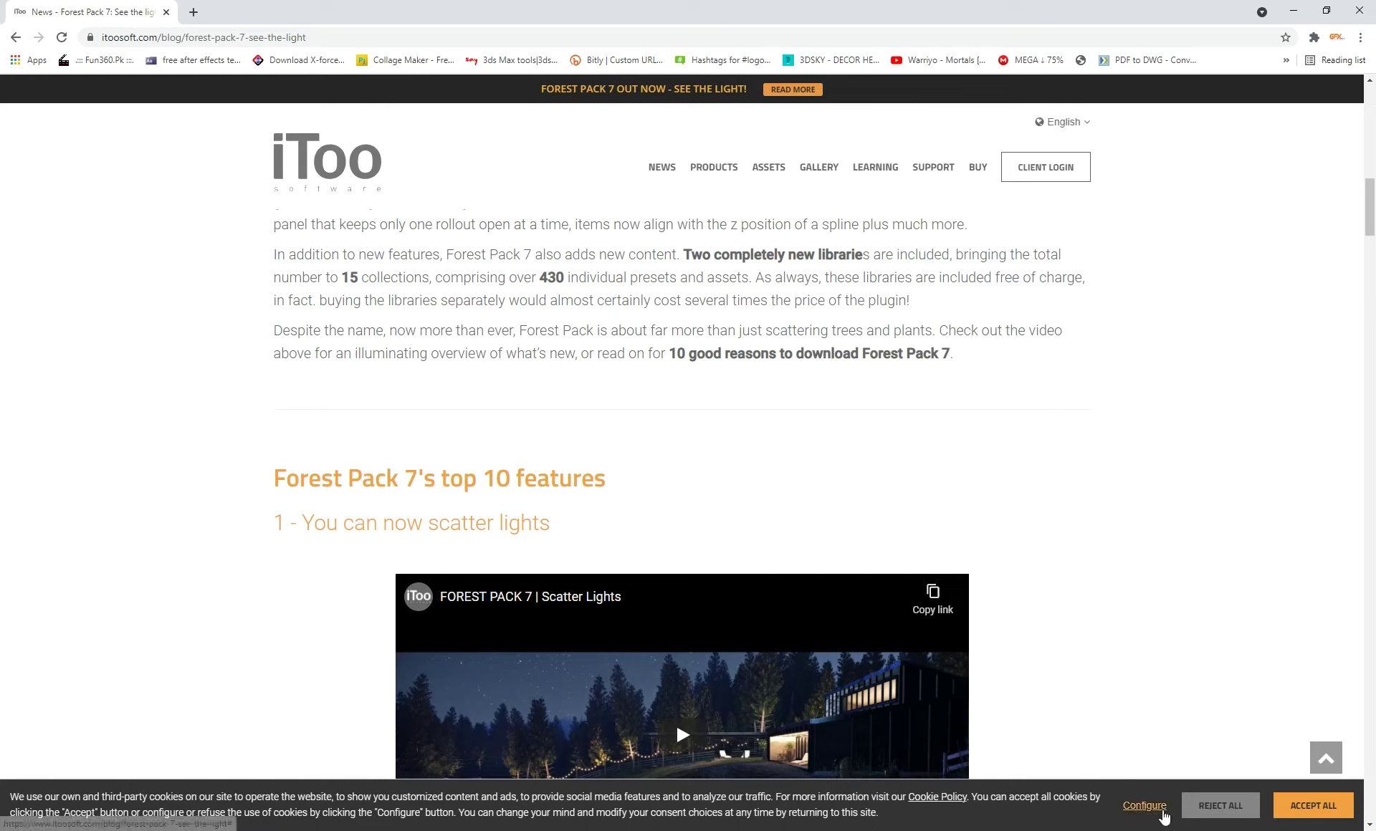
- Accept all cookies and scroll the article down to the Scatter Lights clip
left_click(1288, 810)
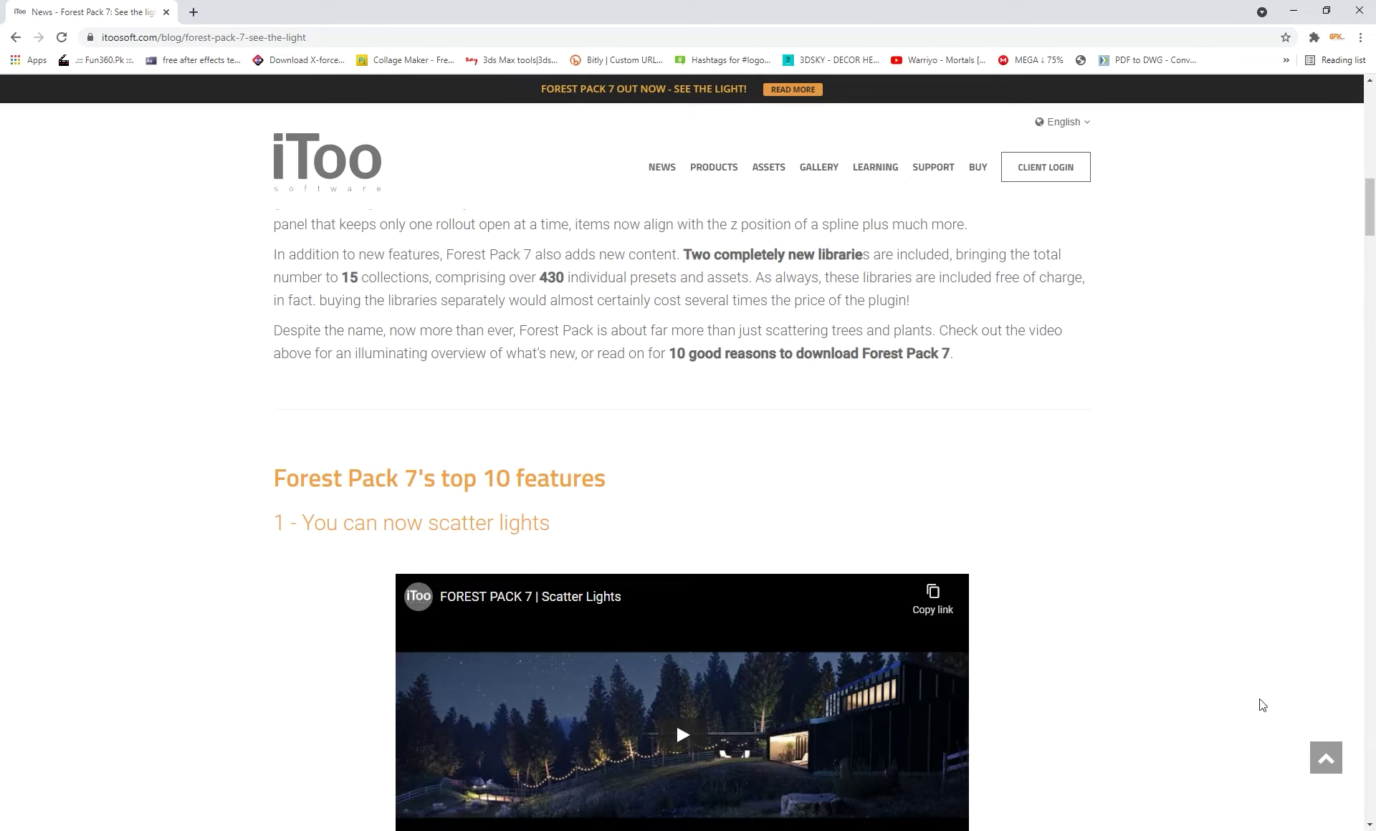
left_click_drag(1369, 213, 1371, 151)
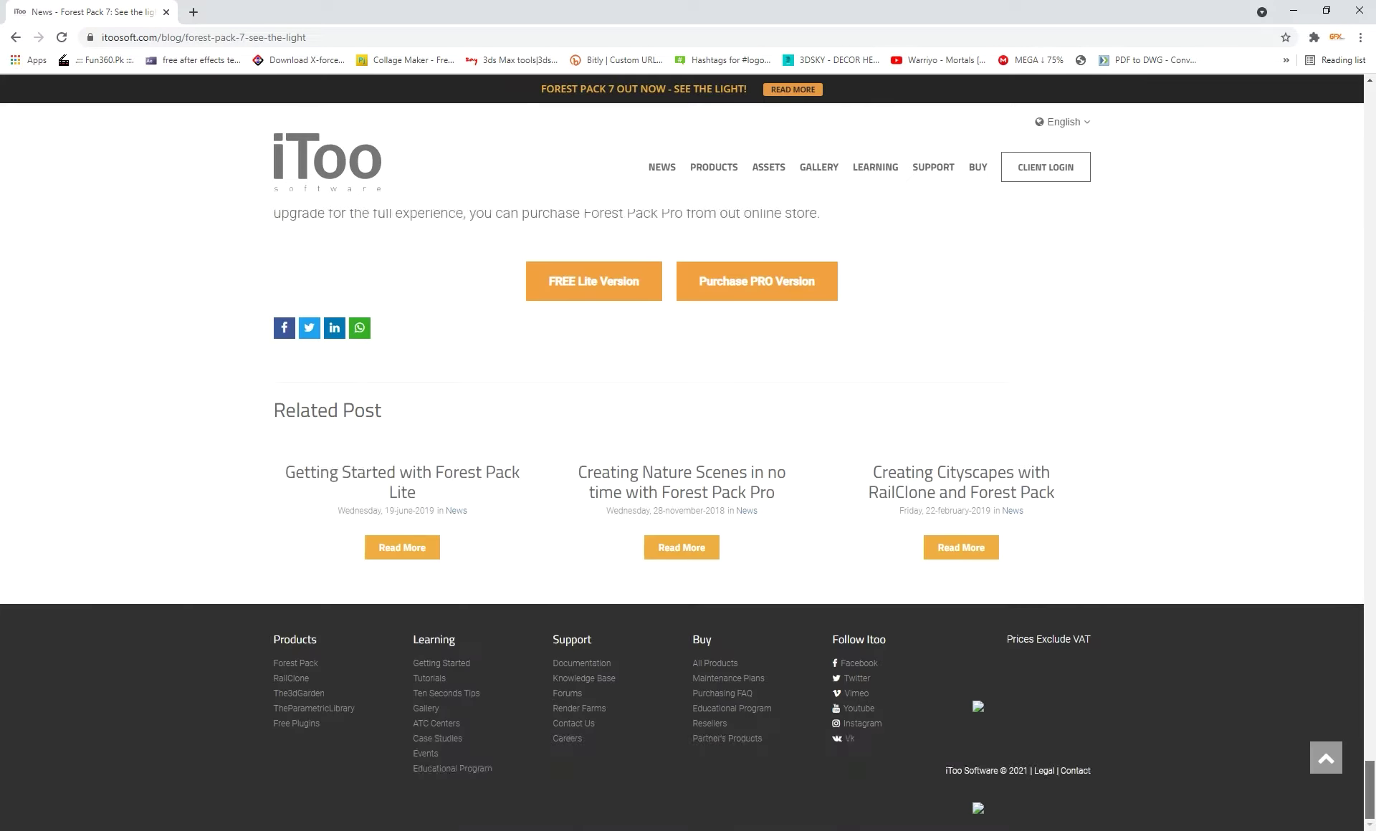
left_click_drag(1371, 151, 1369, 781)
scroll(1334, 806, "up", 4)
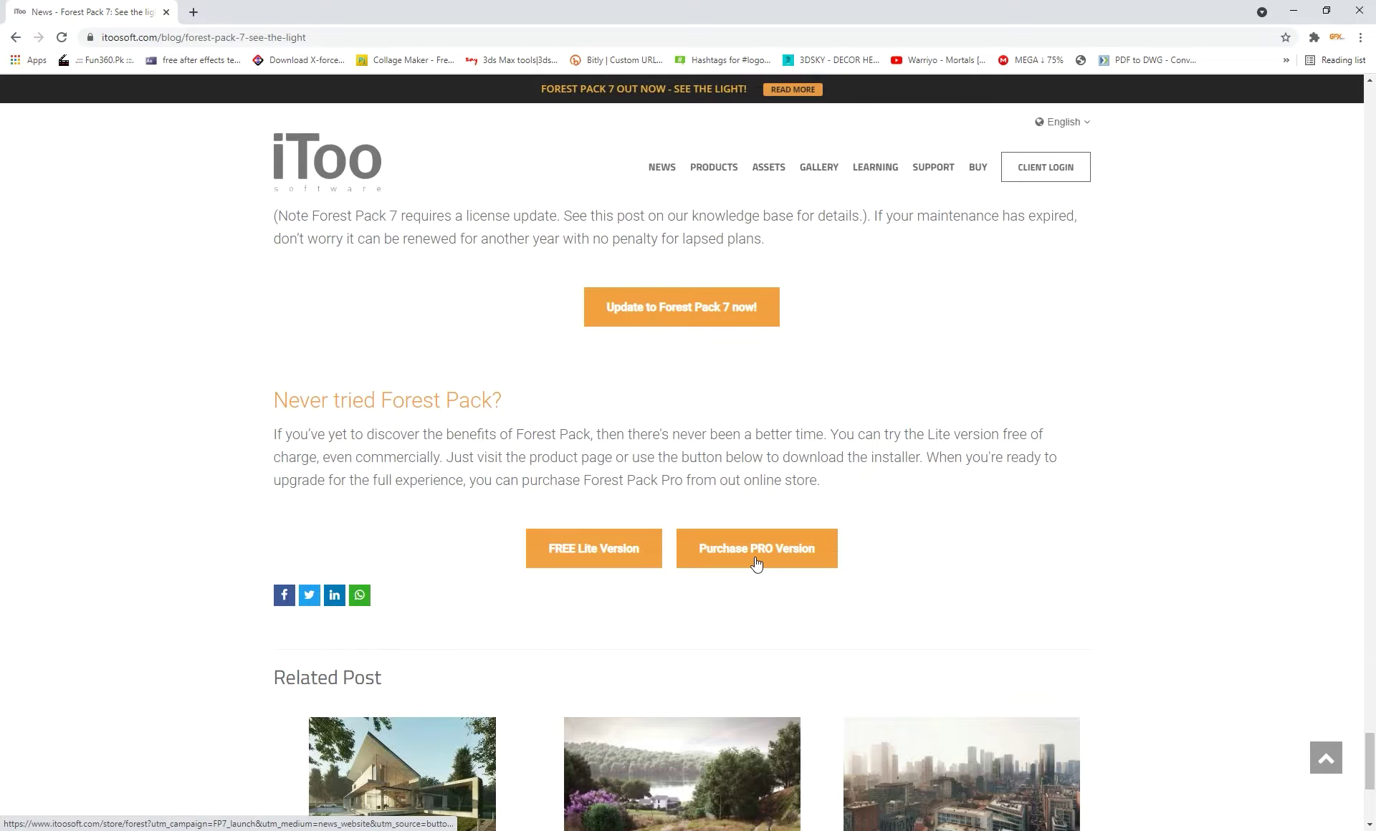
scroll(756, 562, "down", 2)
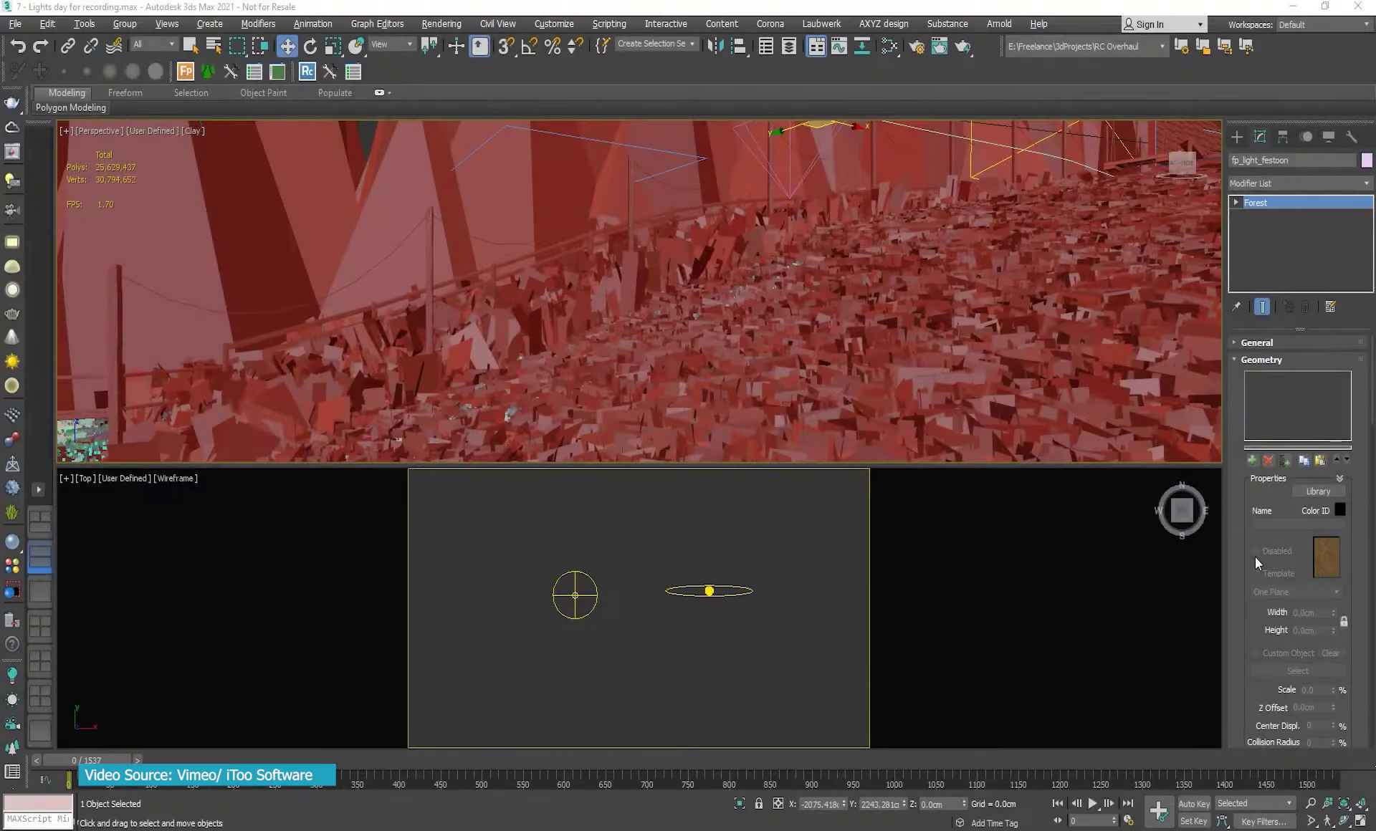
- Add VRayLight010 as a new custom object in the Forest Geometry list
left_click(1252, 461)
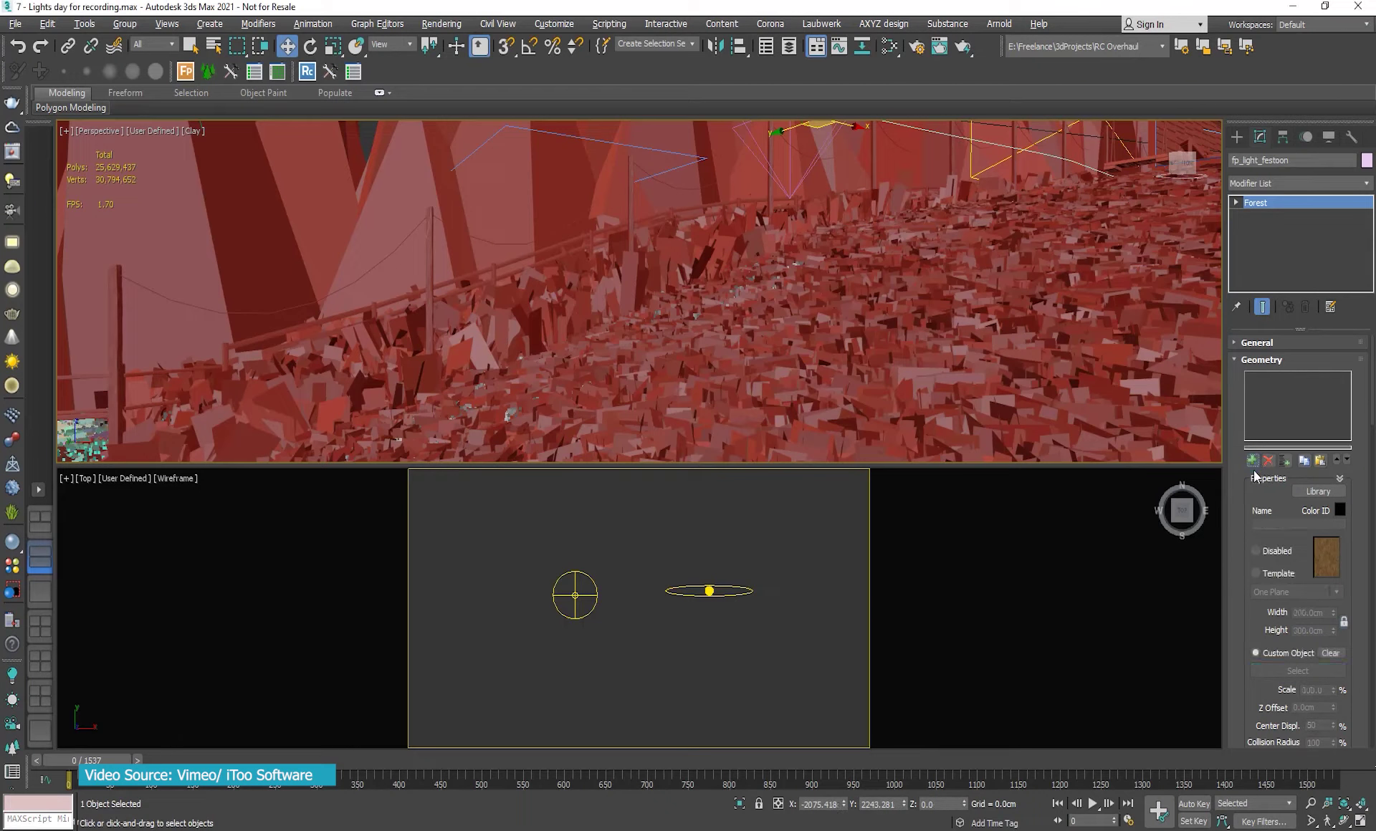
left_click(564, 614)
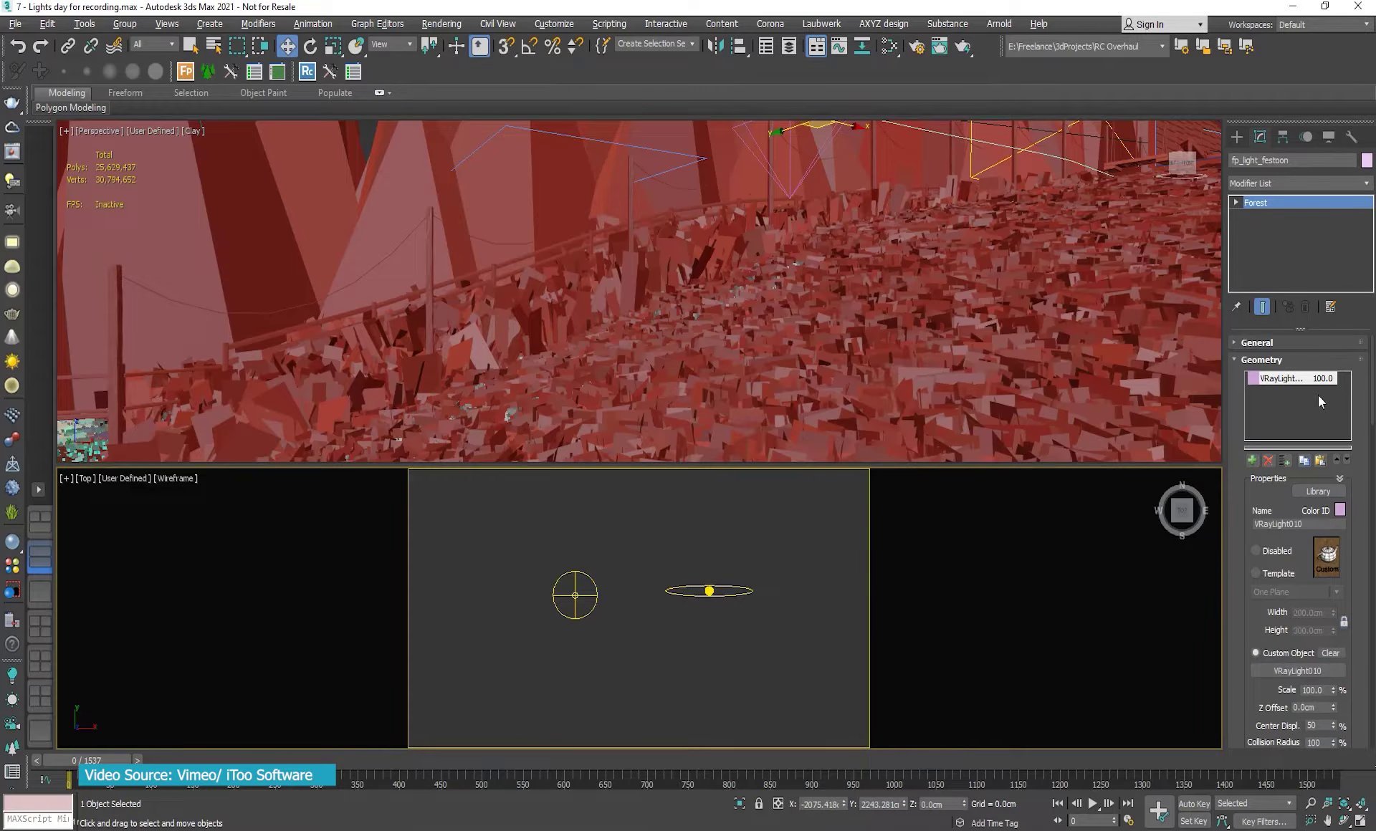
left_click(1283, 365)
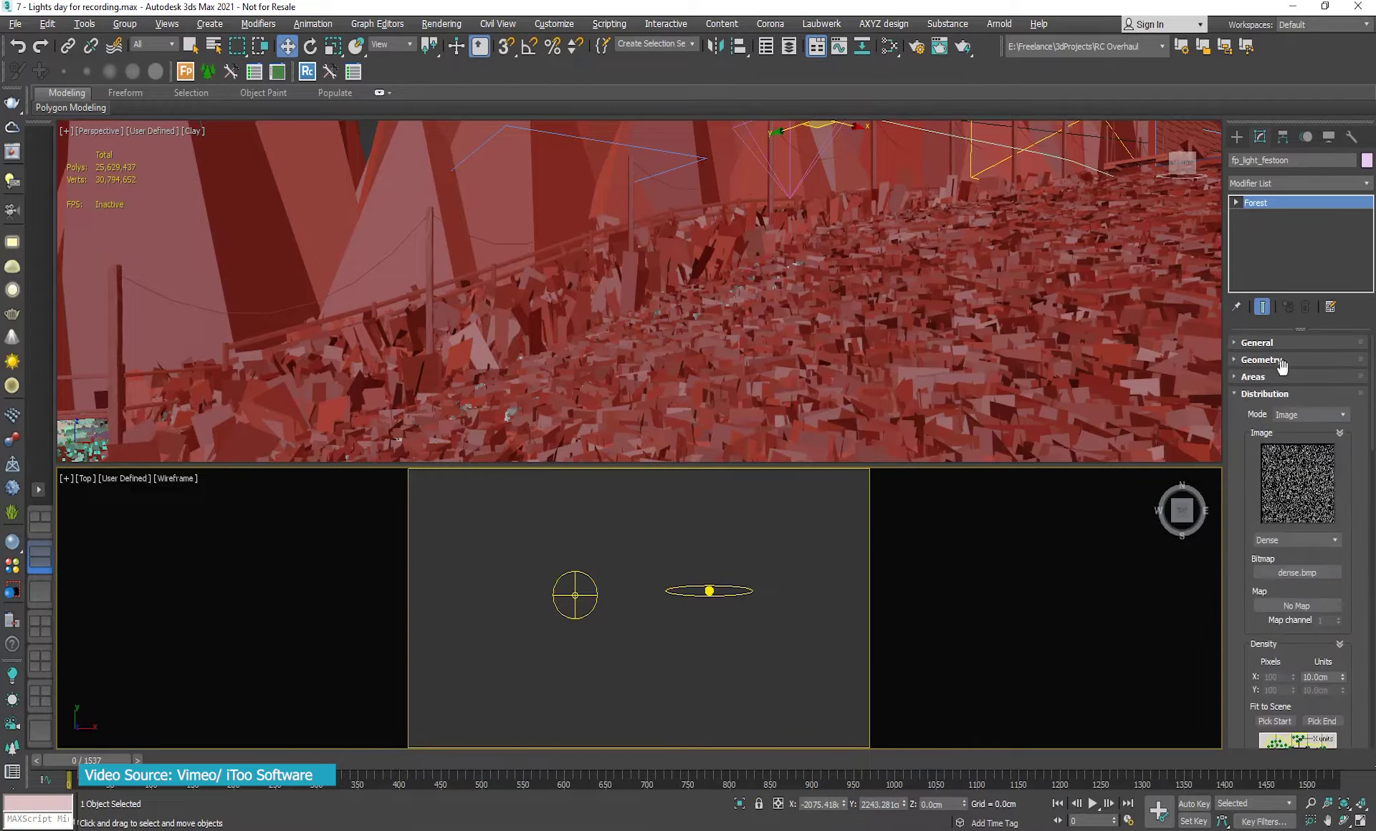
- Distribute along the simplecatenary001 path with 33.075 cm spacing
left_click(1342, 419)
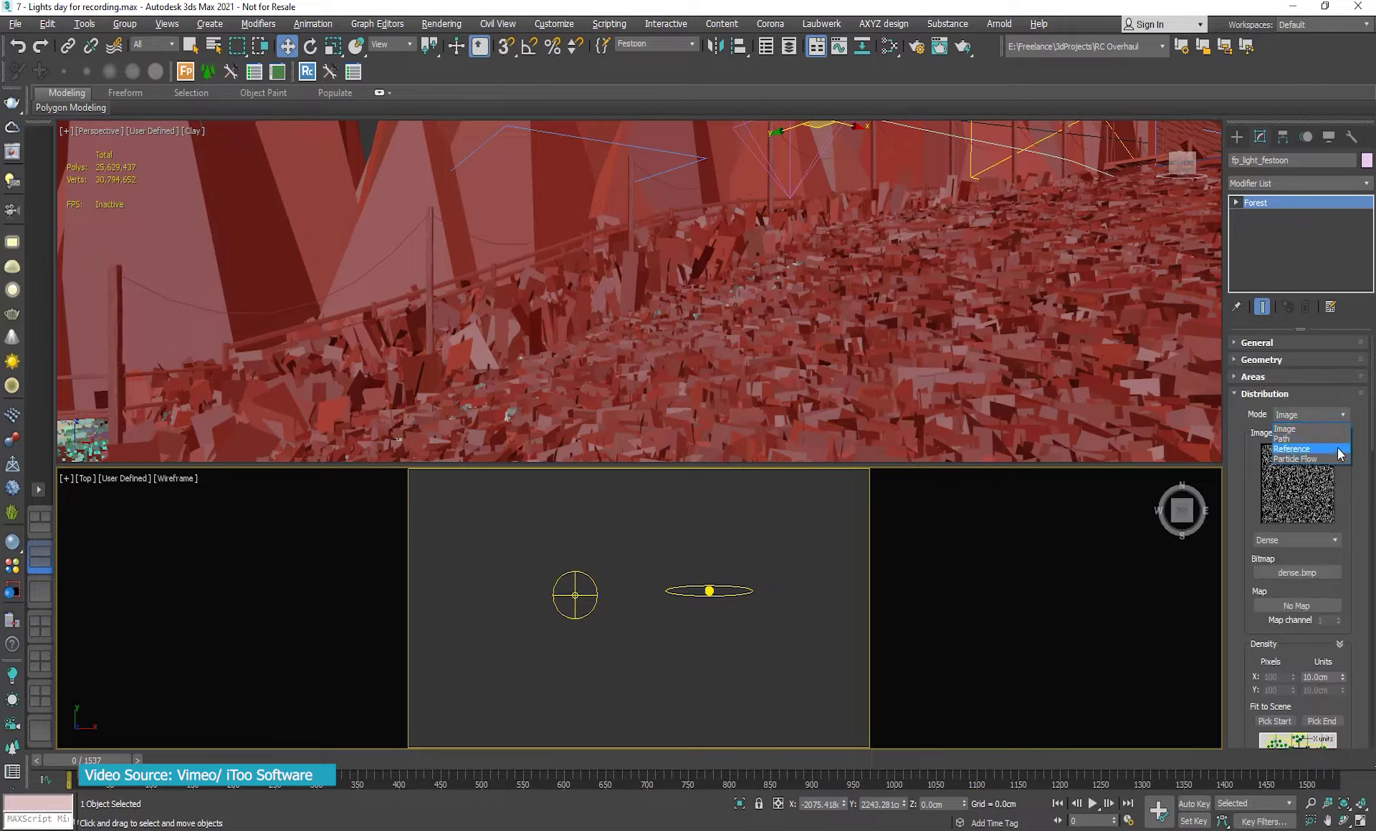
left_click(1335, 438)
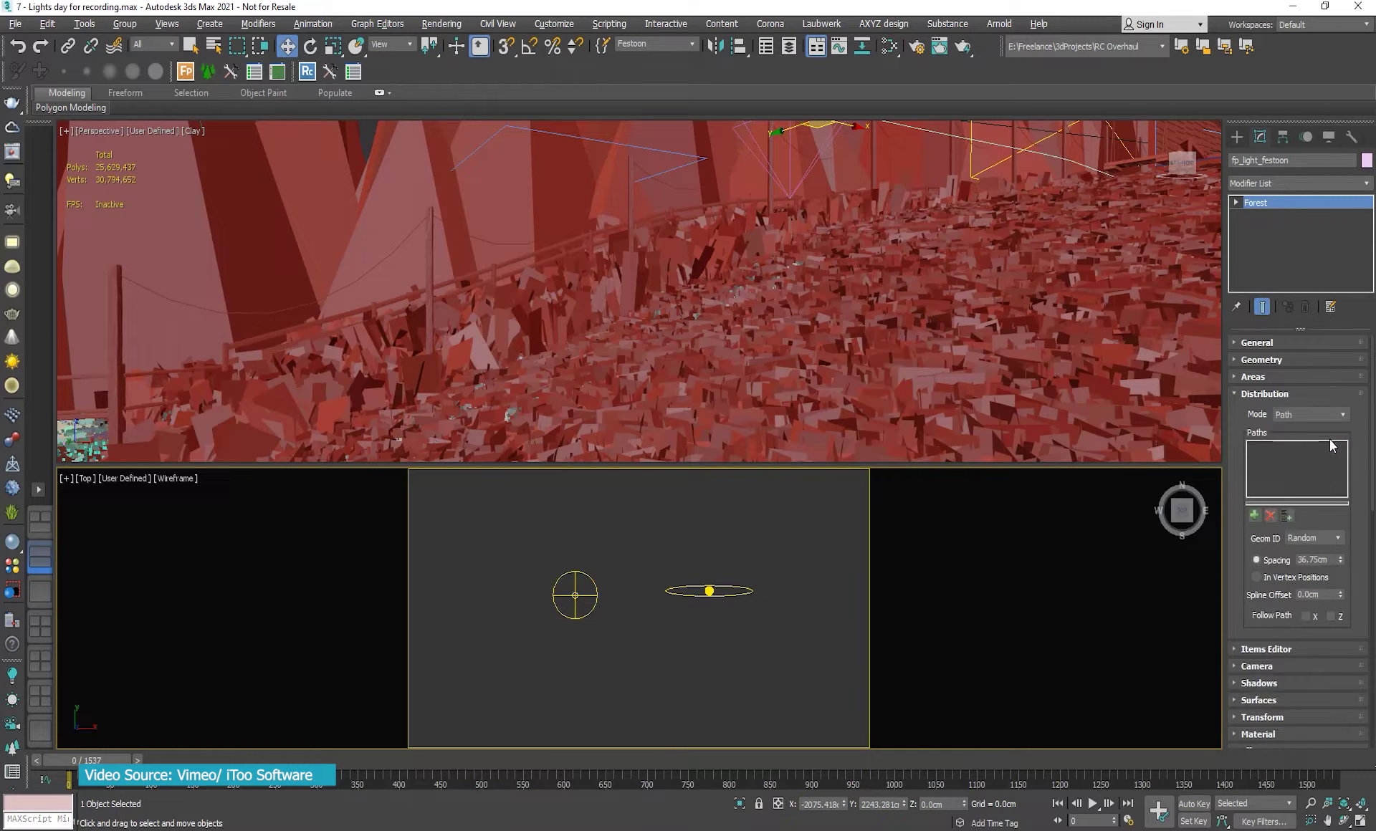
left_click(279, 312)
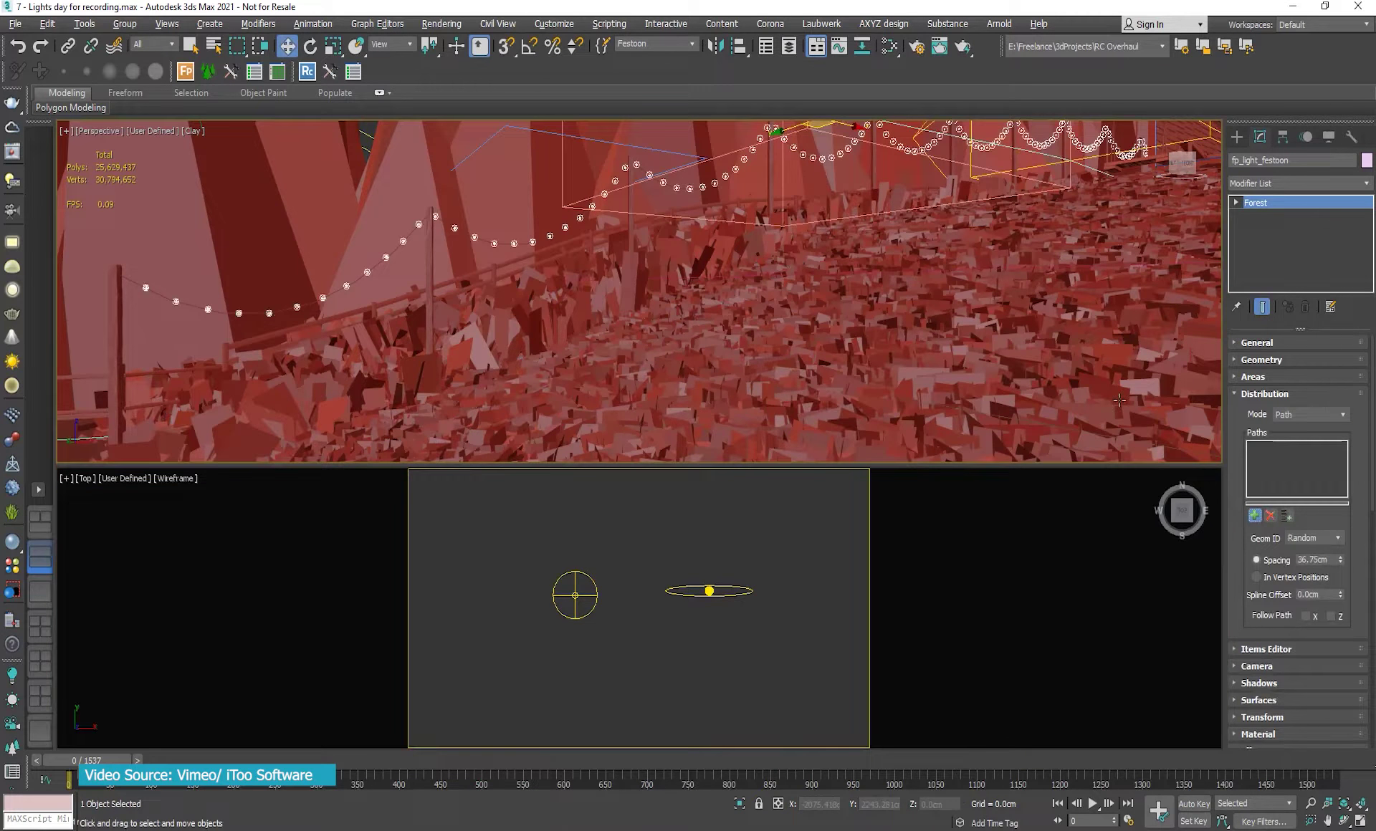
left_click_drag(1340, 560, 1353, 564)
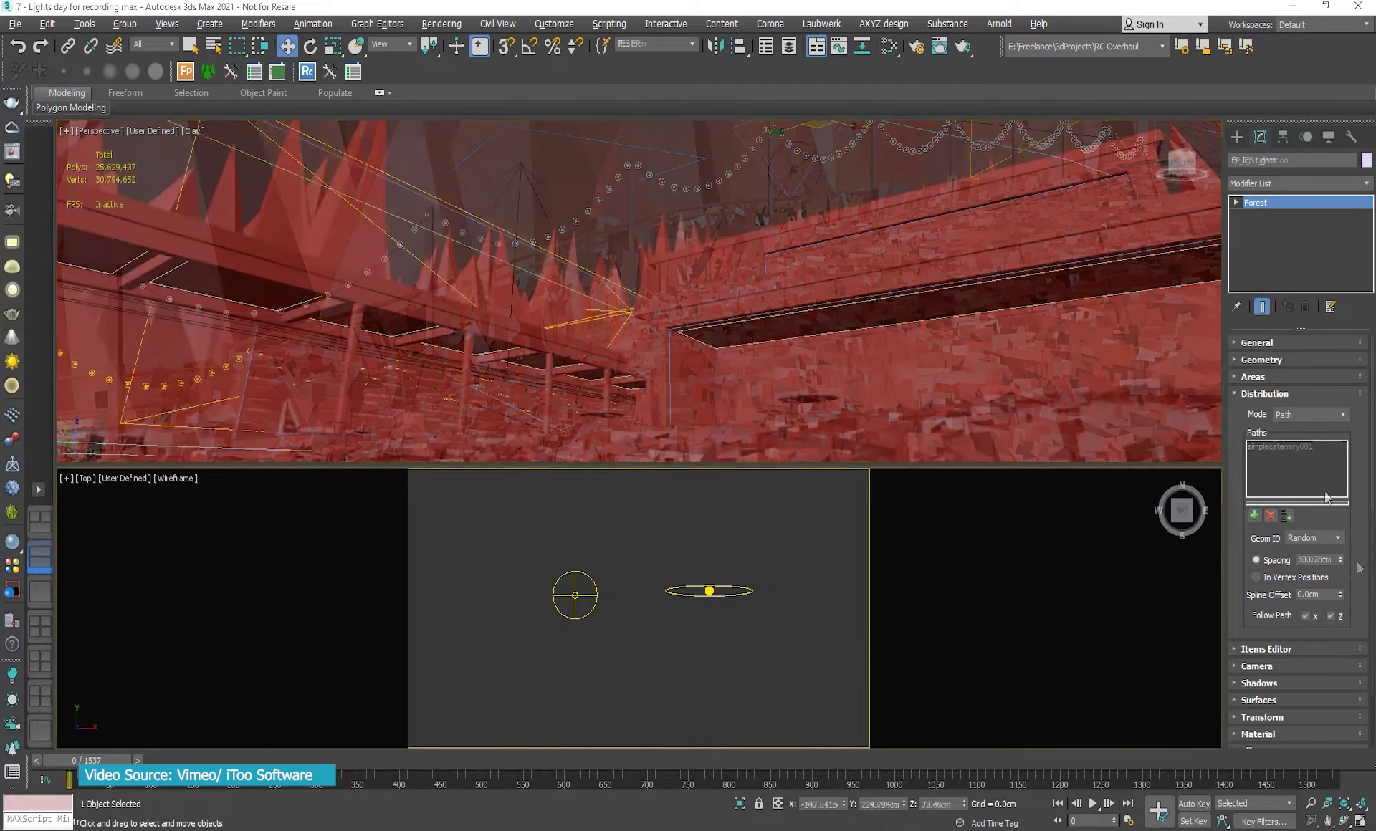
left_click(1334, 416)
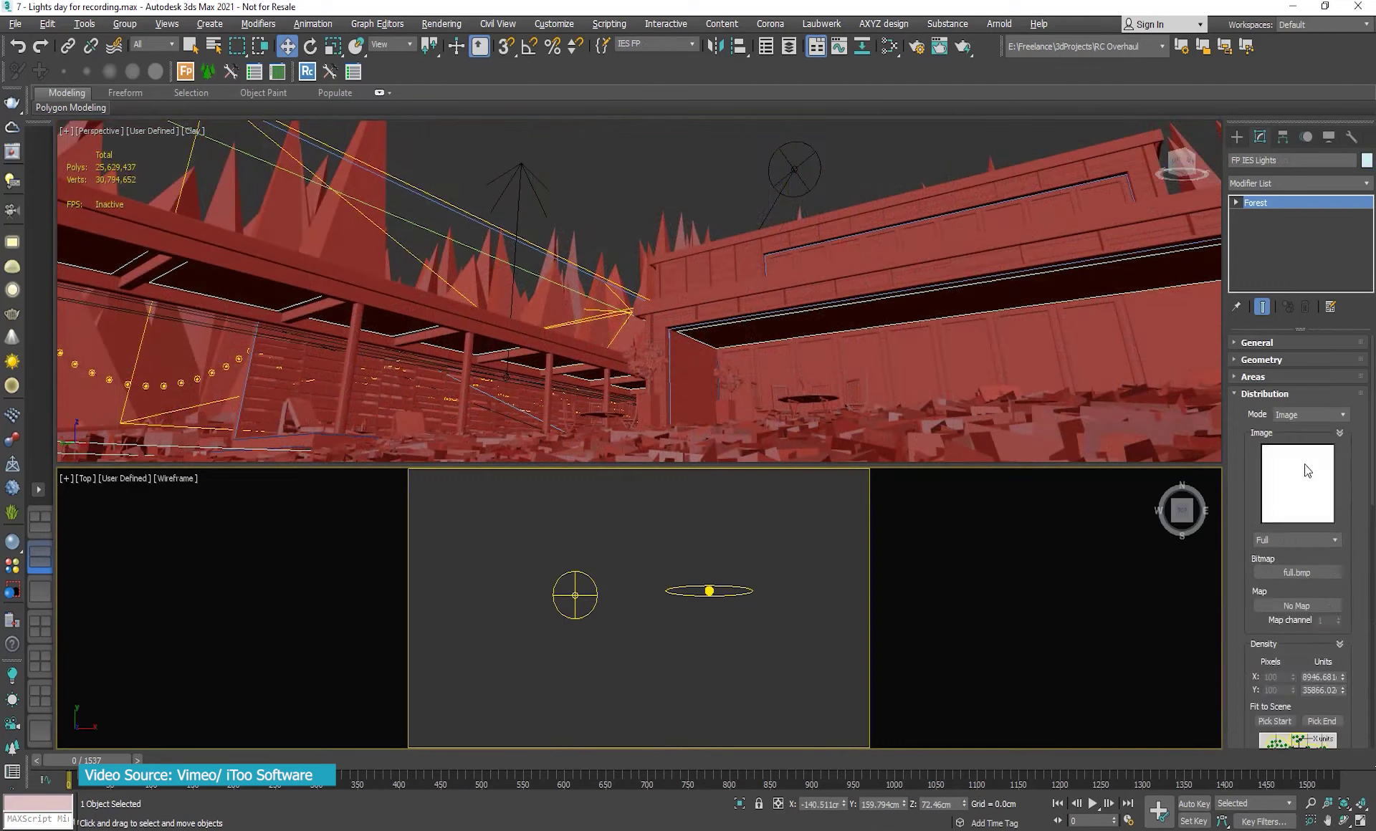
- Add a spline area to FP IES Lights and raise its Density Units for more fittings
left_click(1284, 380)
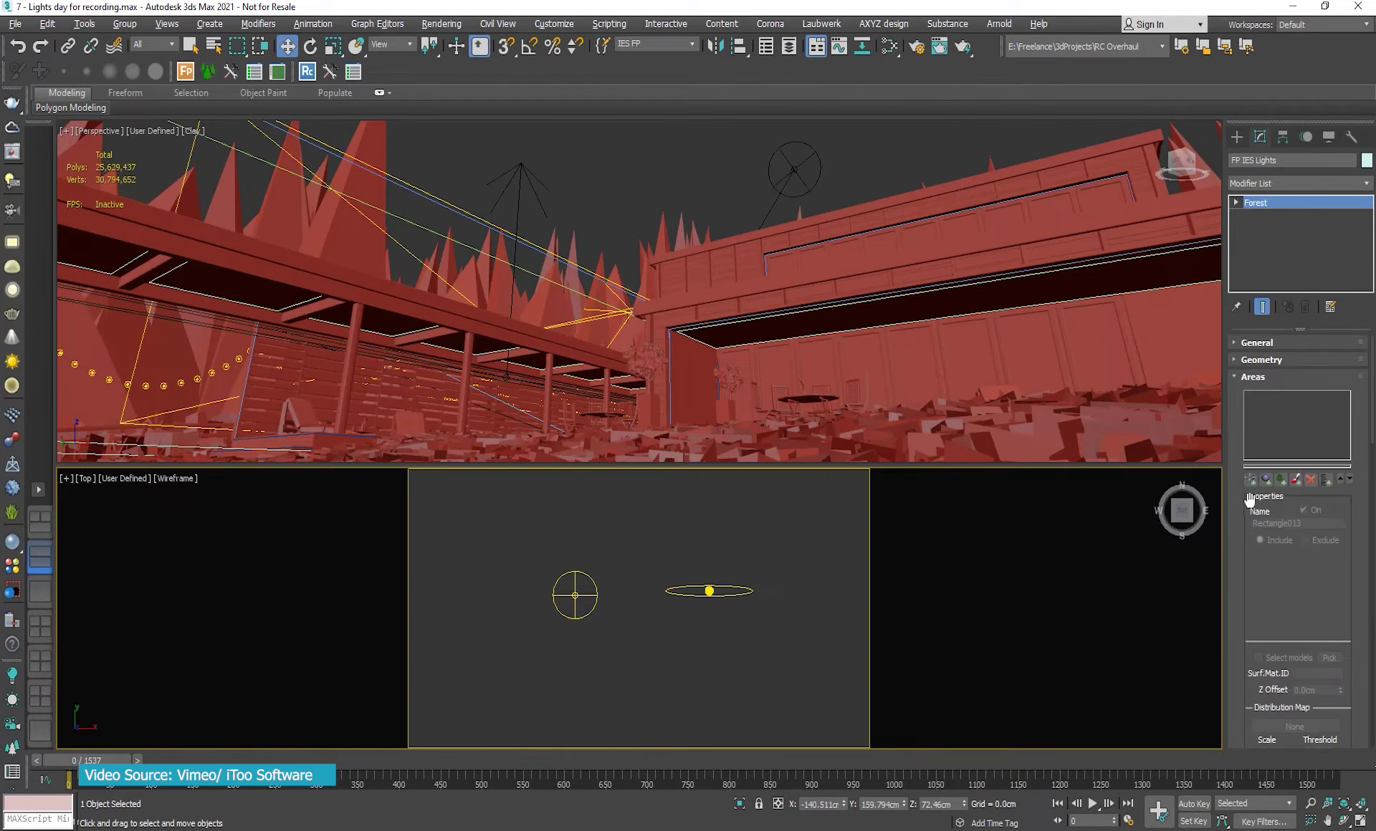
left_click(1251, 479)
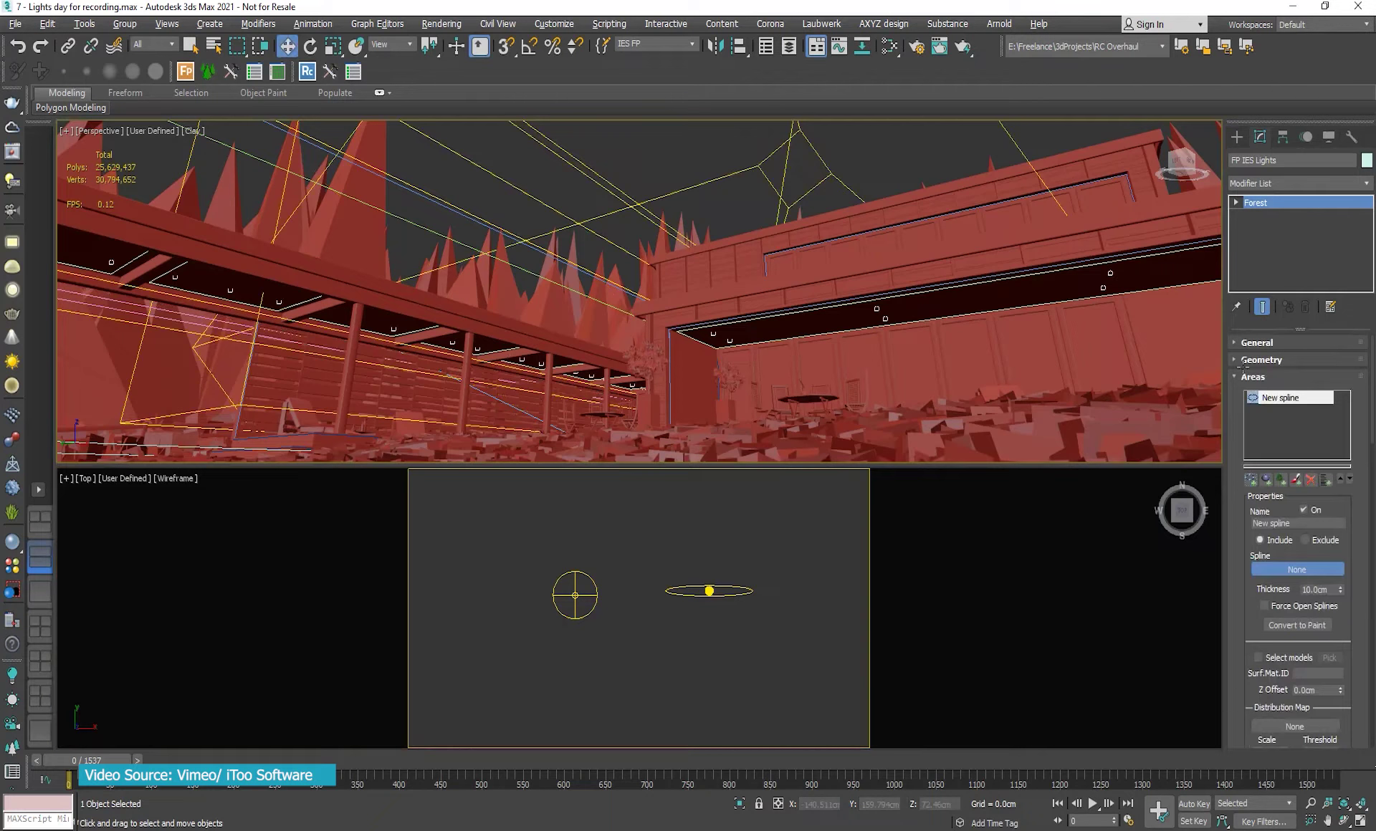
left_click(1259, 378)
scroll(1254, 451, "down", 3)
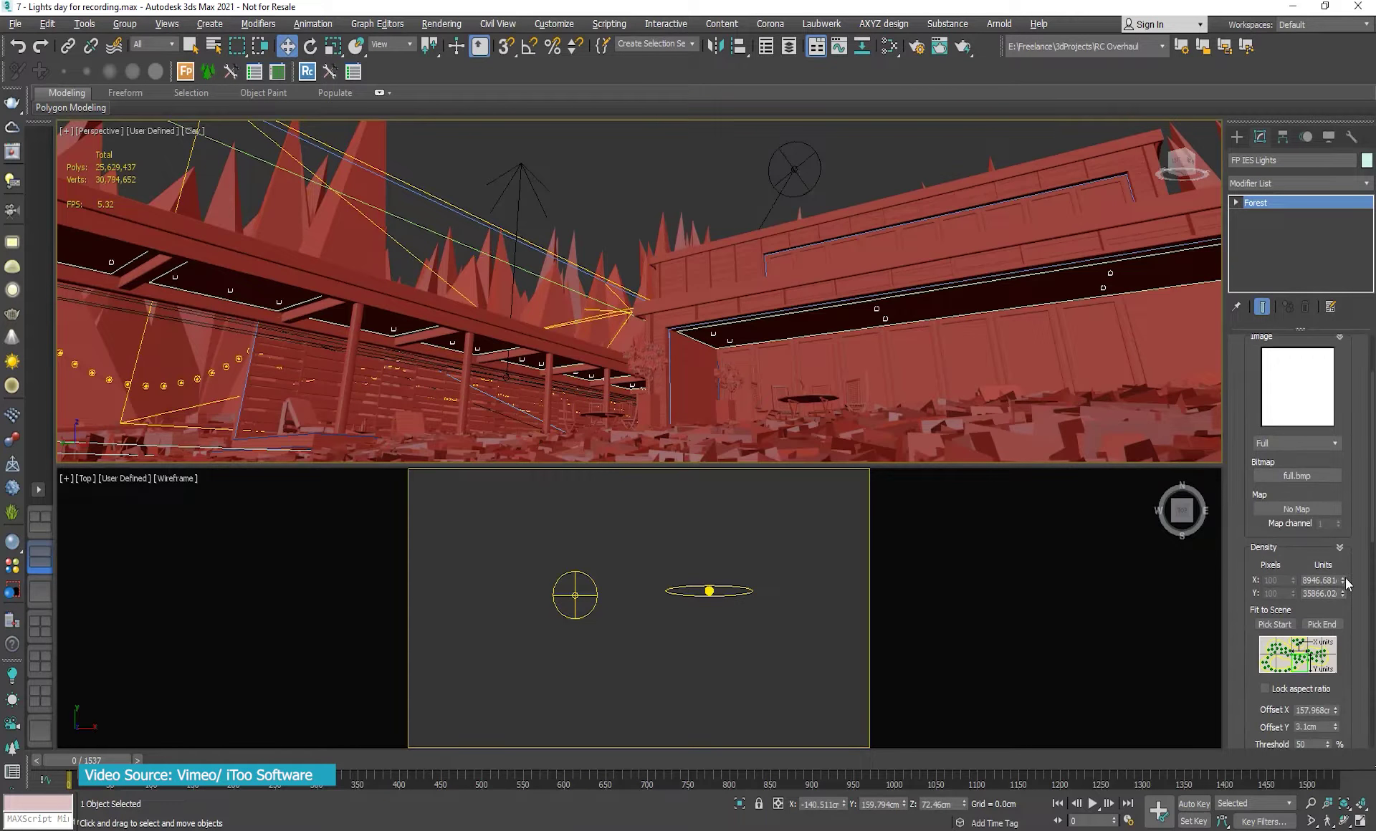
left_click_drag(1343, 593, 1351, 626)
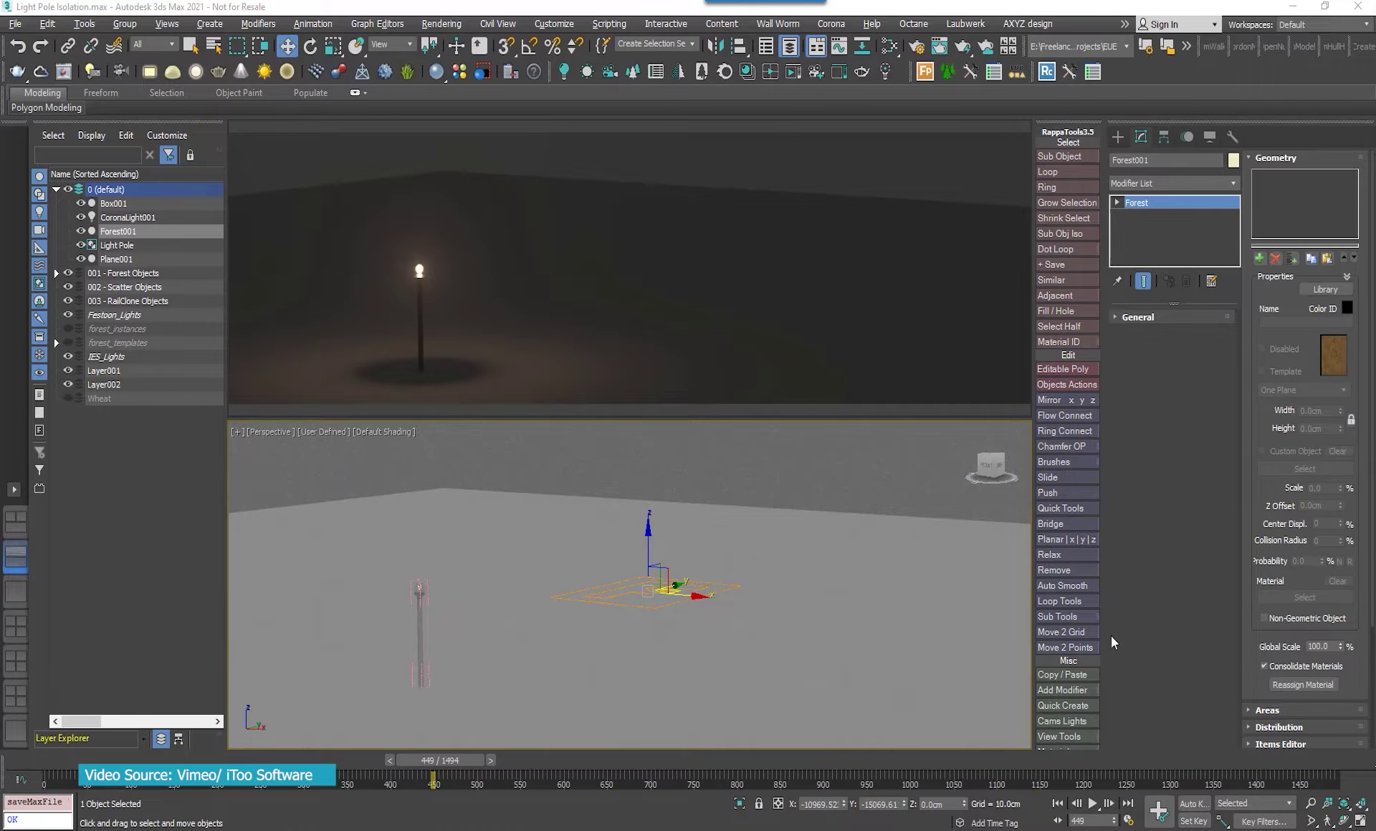
- Add the Light Pole object to the Forest001 geometry list via Add Multiple
left_click(1293, 262)
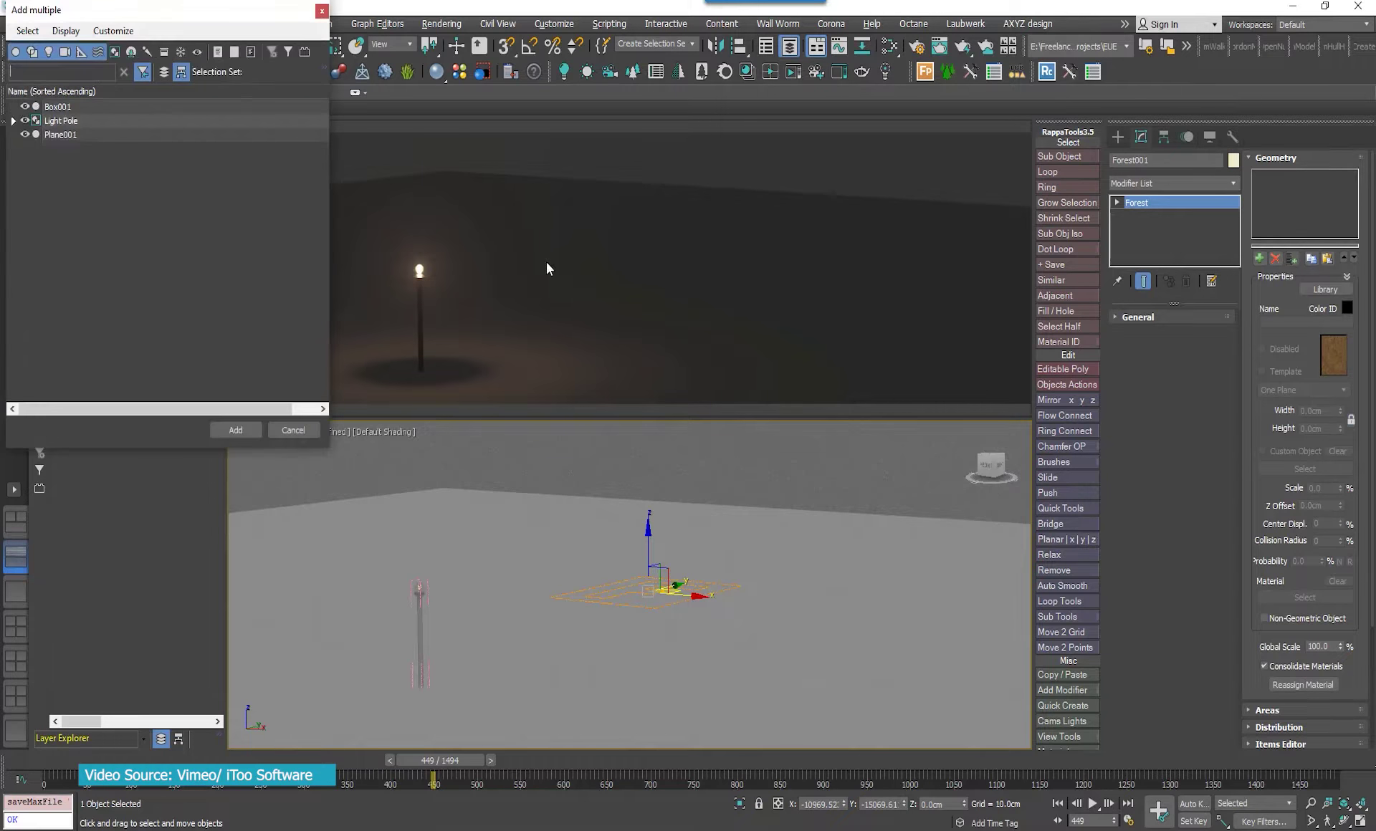
left_click(87, 128)
left_click(236, 430)
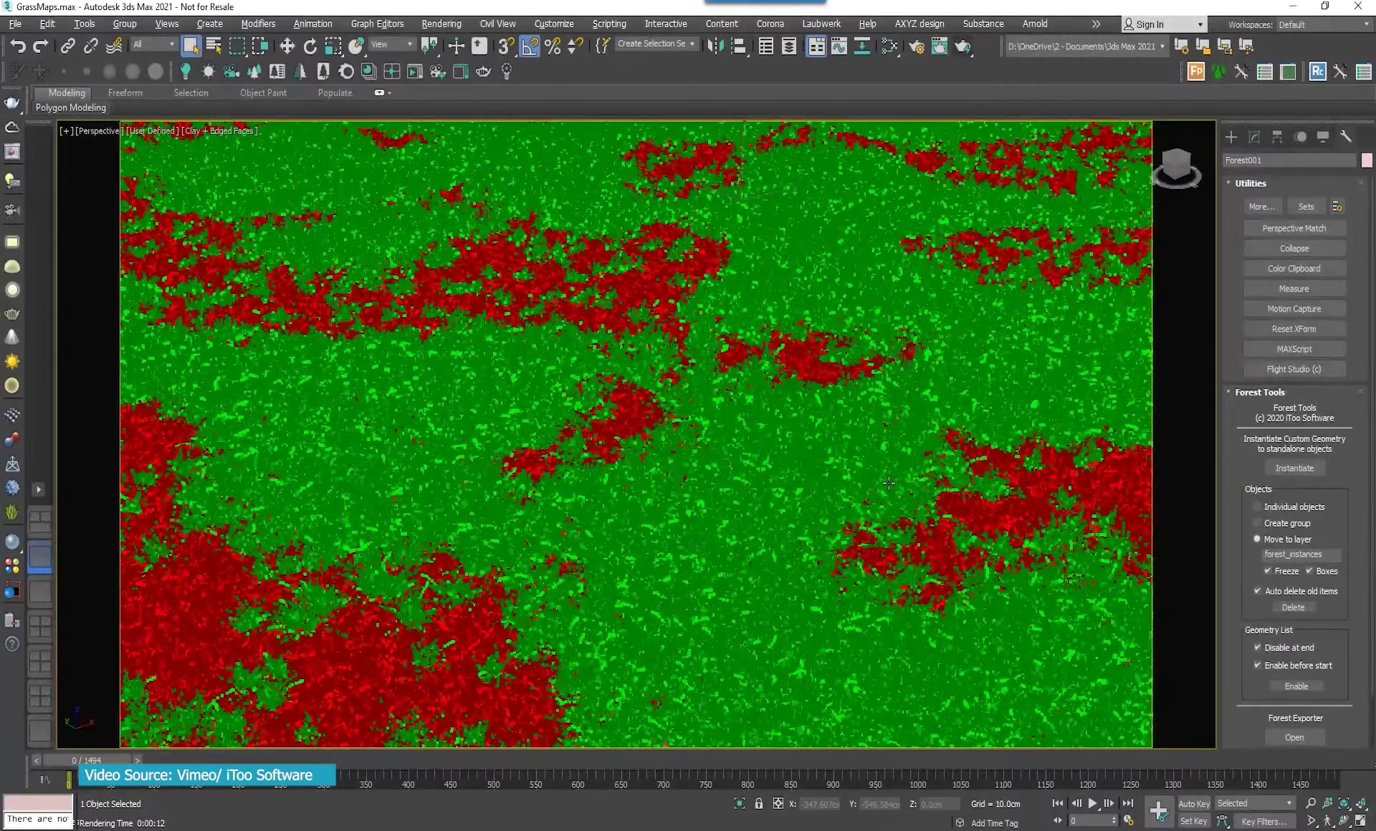
- Show the Forest Color map settings in the Slate Material Editor, then the V-Ray Frame Buffer render
key("m")
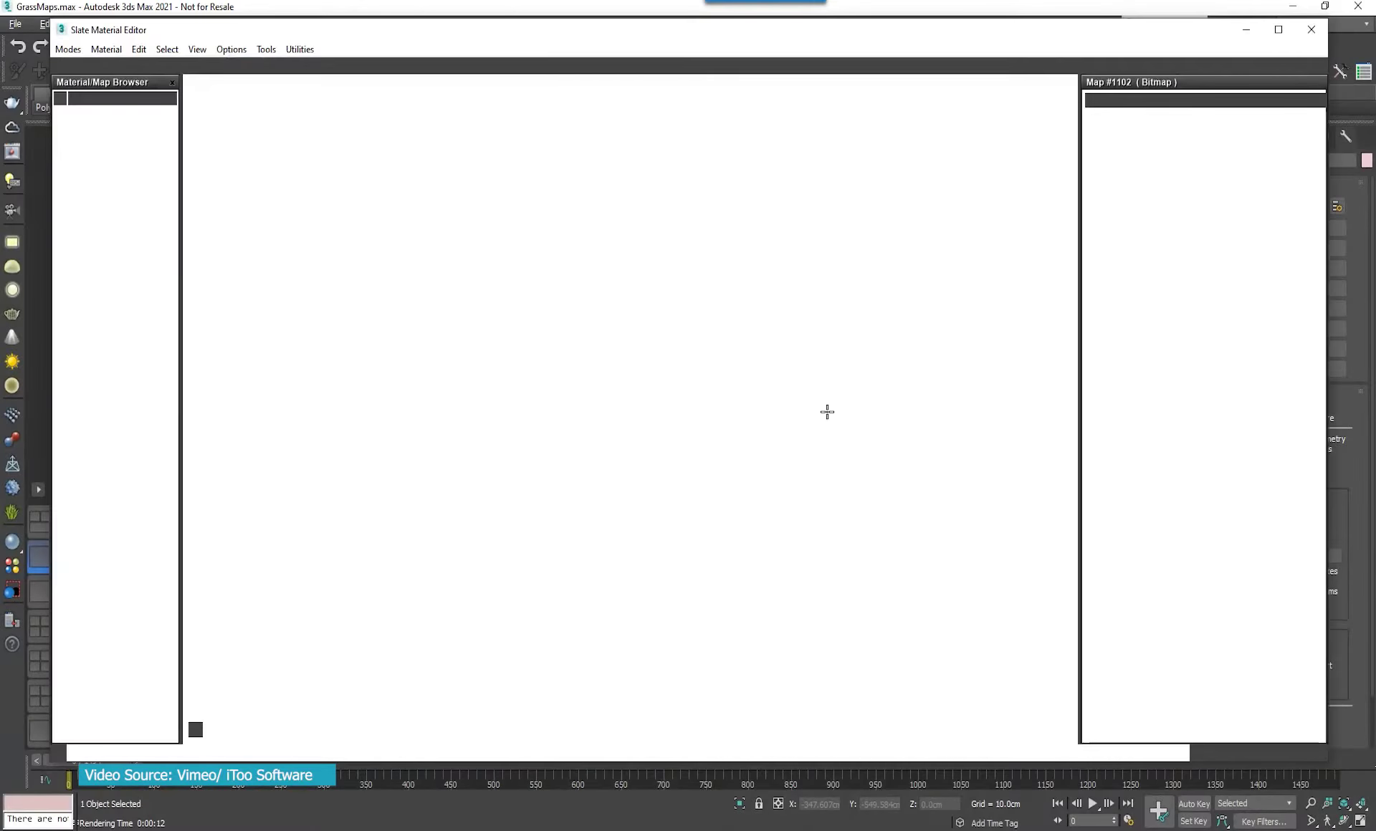
left_click(697, 231)
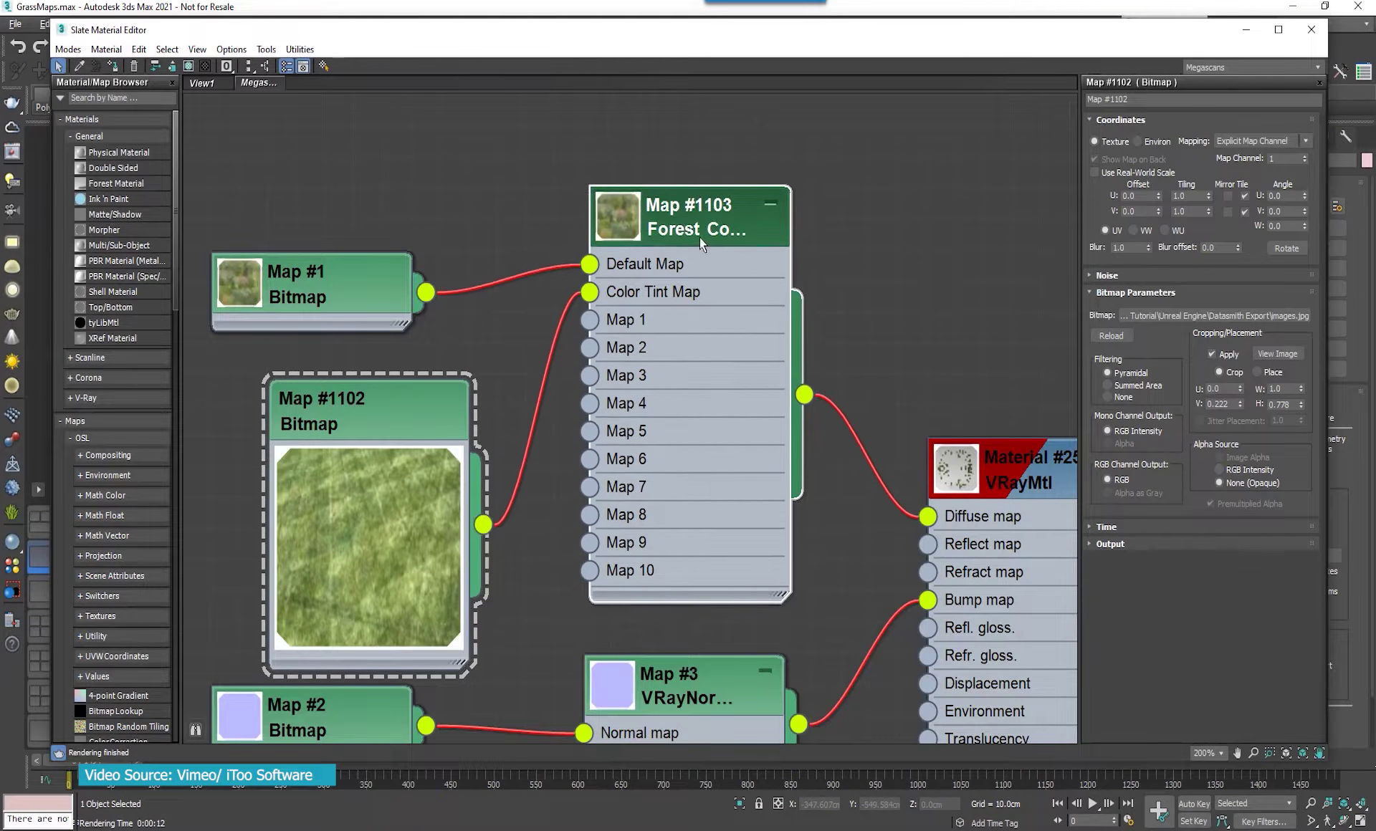
double_click(717, 269)
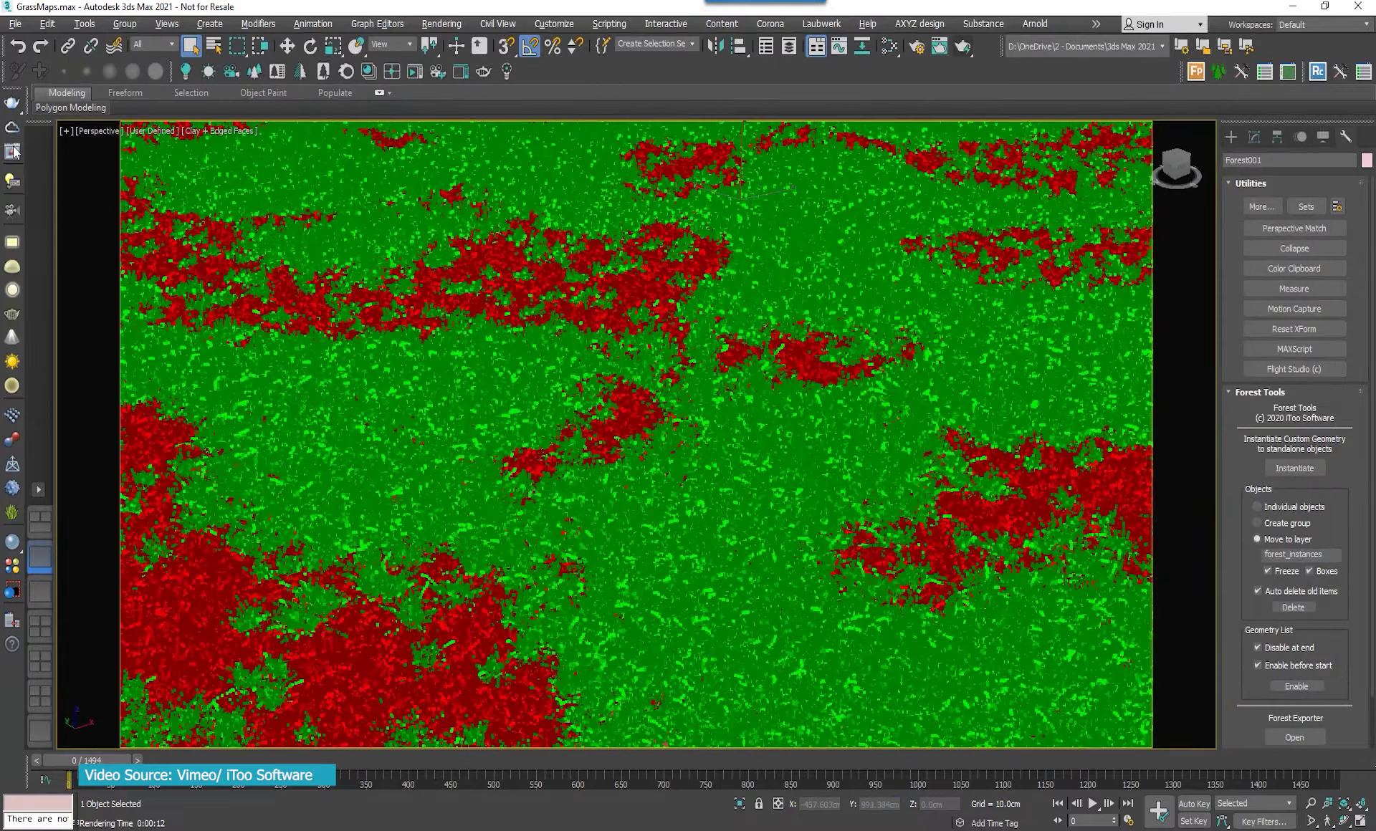
left_click(13, 151)
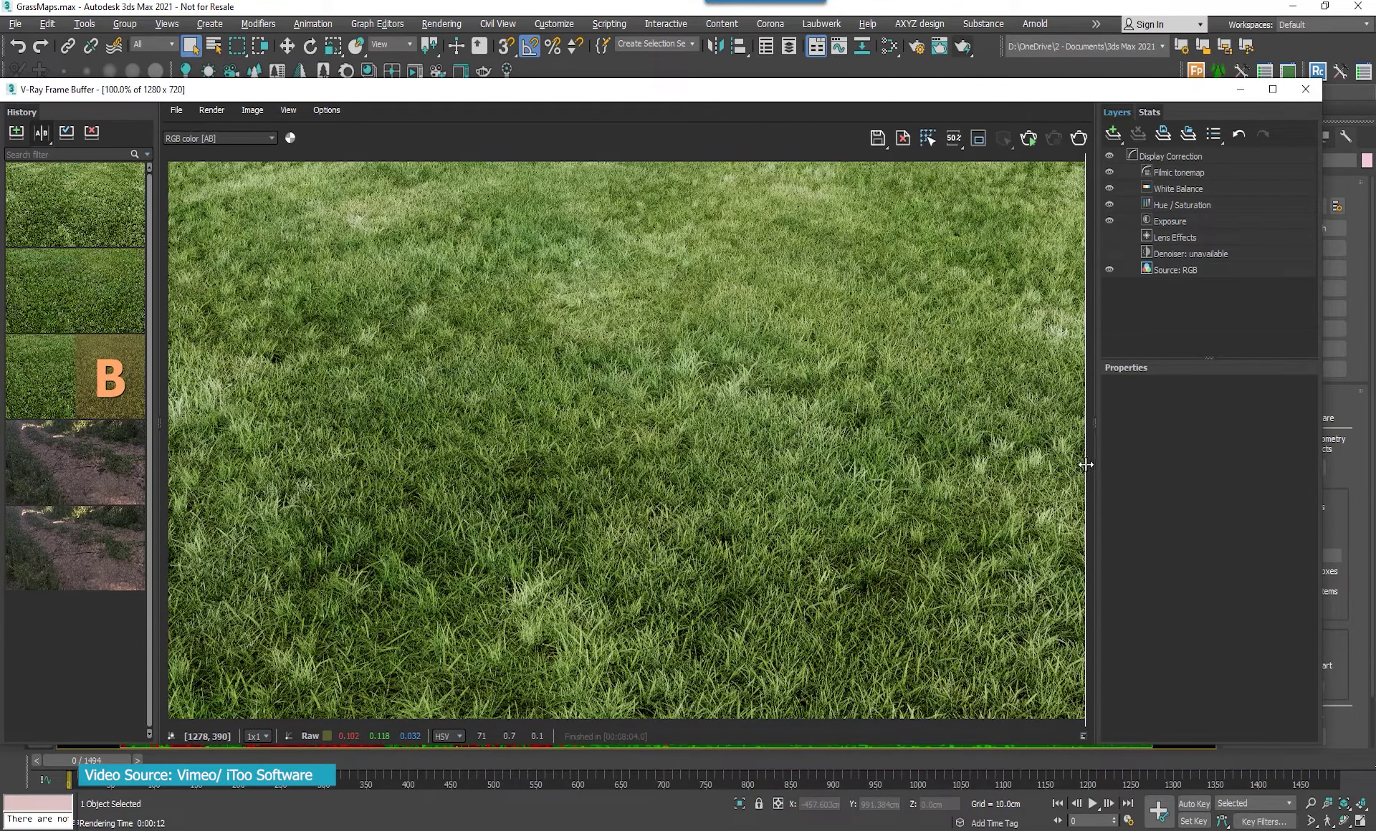
- Re-render the grass and A/B compare it against an earlier history render
left_click_drag(896, 467, 170, 473)
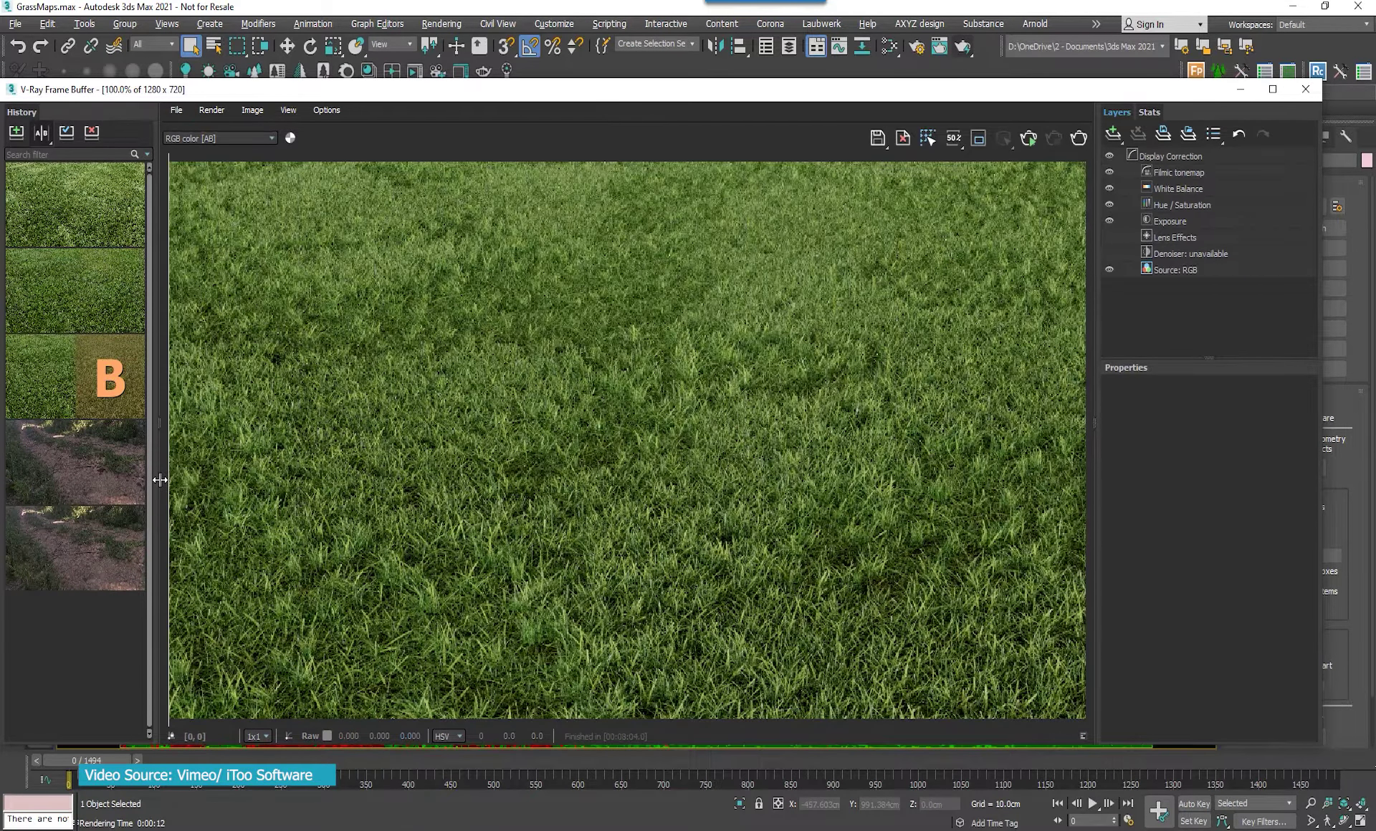
mouse_move(529, 477)
left_mouse_down()
mouse_move(1093, 464)
mouse_move(162, 477)
mouse_move(1090, 425)
left_mouse_up()
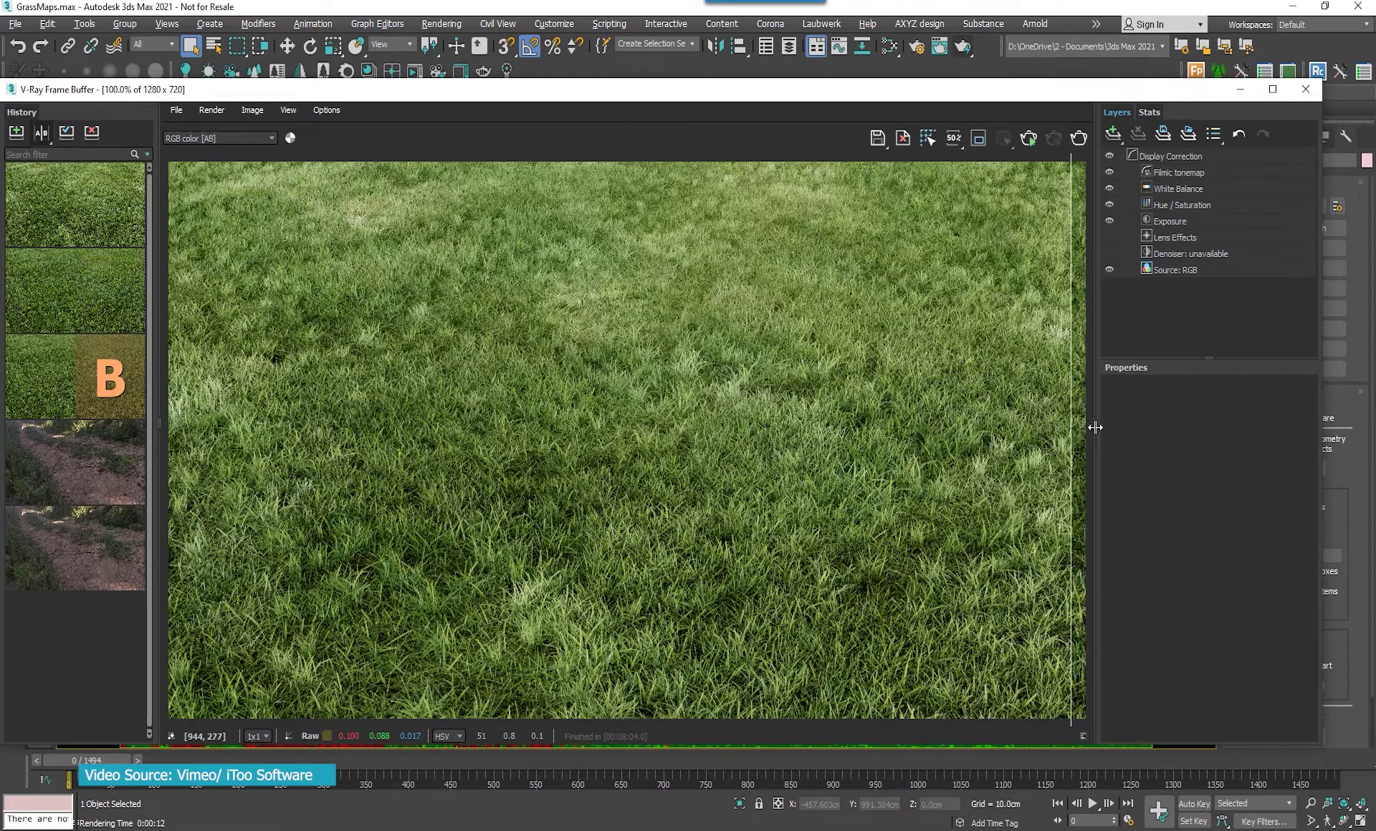
key("shift+q")
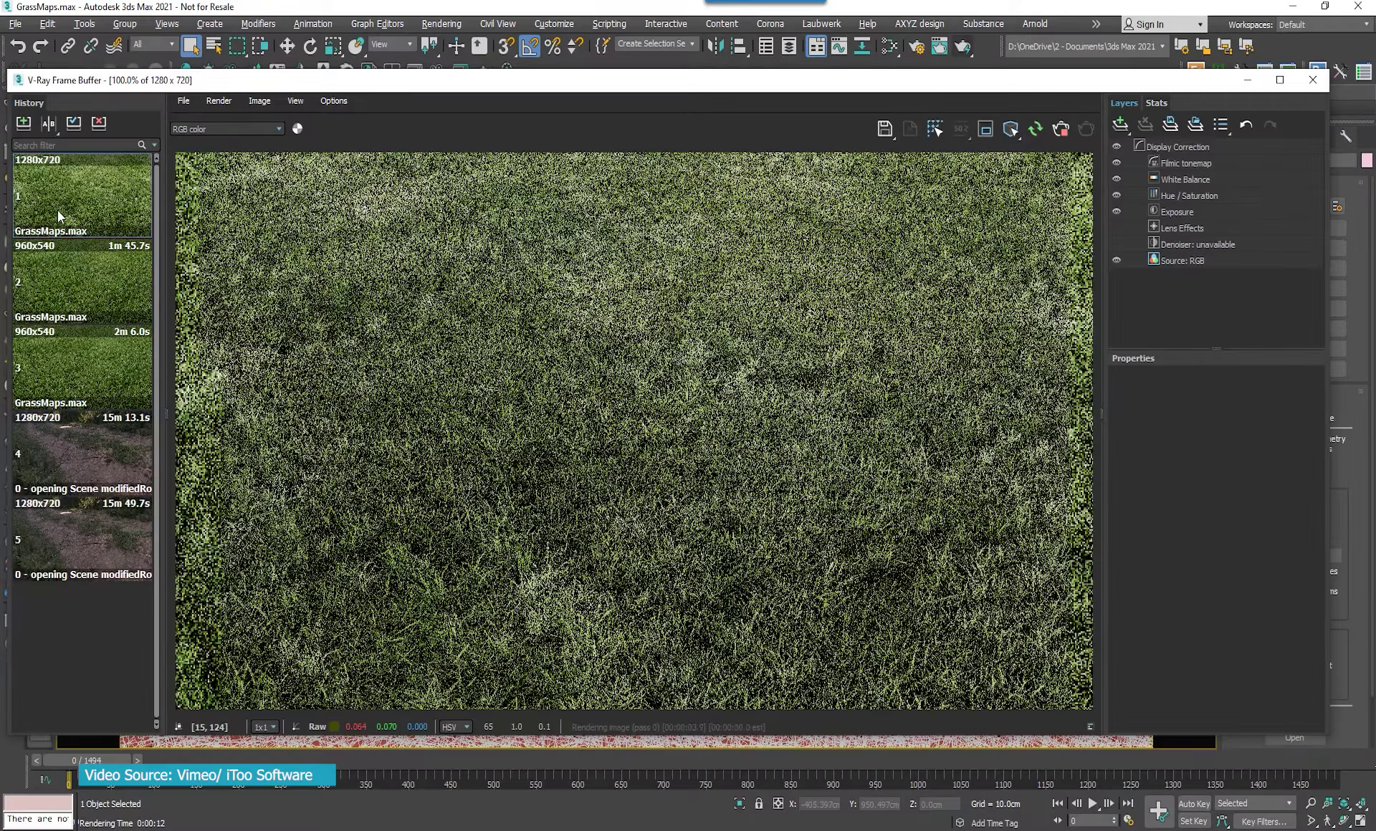
left_click(45, 123)
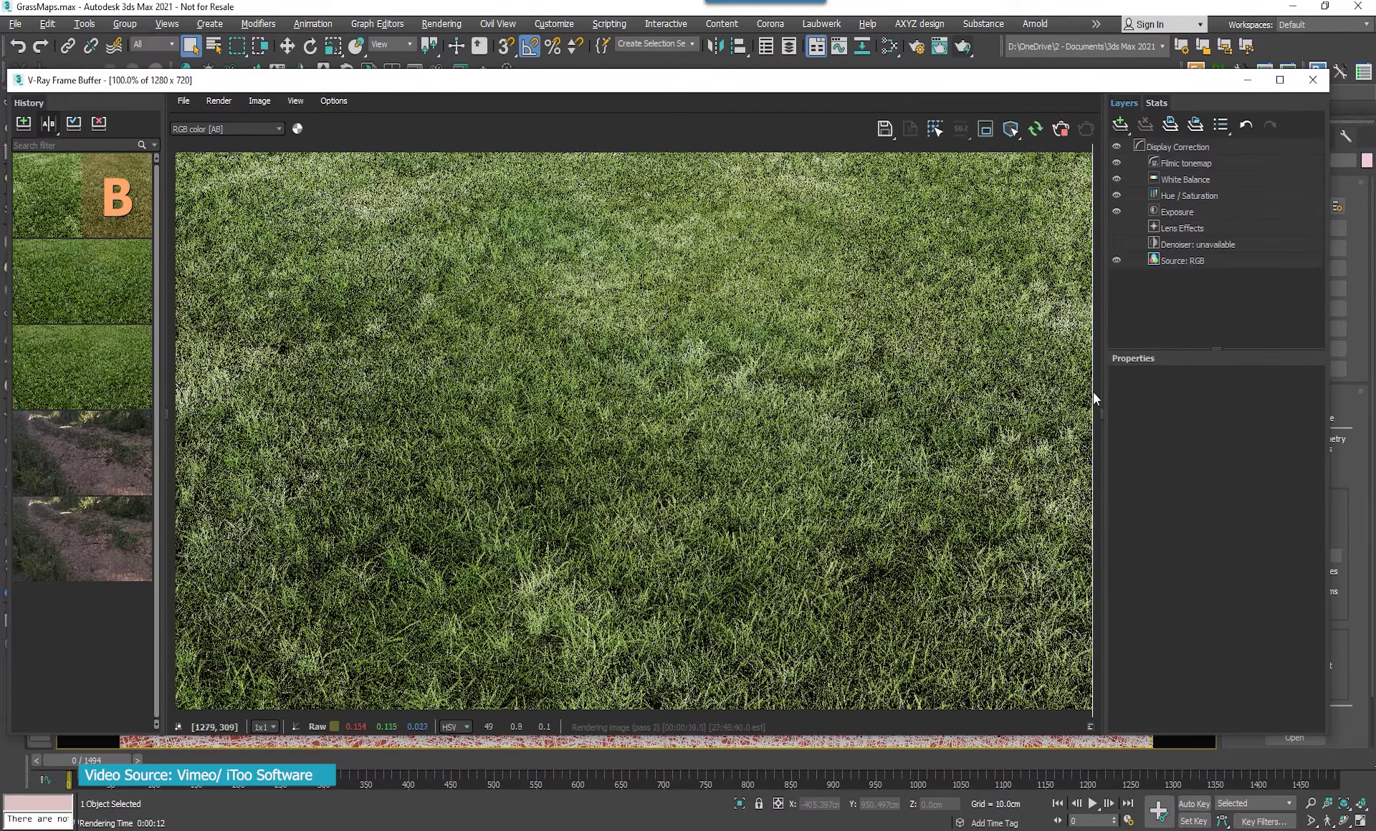
mouse_move(1093, 393)
left_mouse_down()
mouse_move(153, 414)
mouse_move(967, 407)
left_mouse_up()
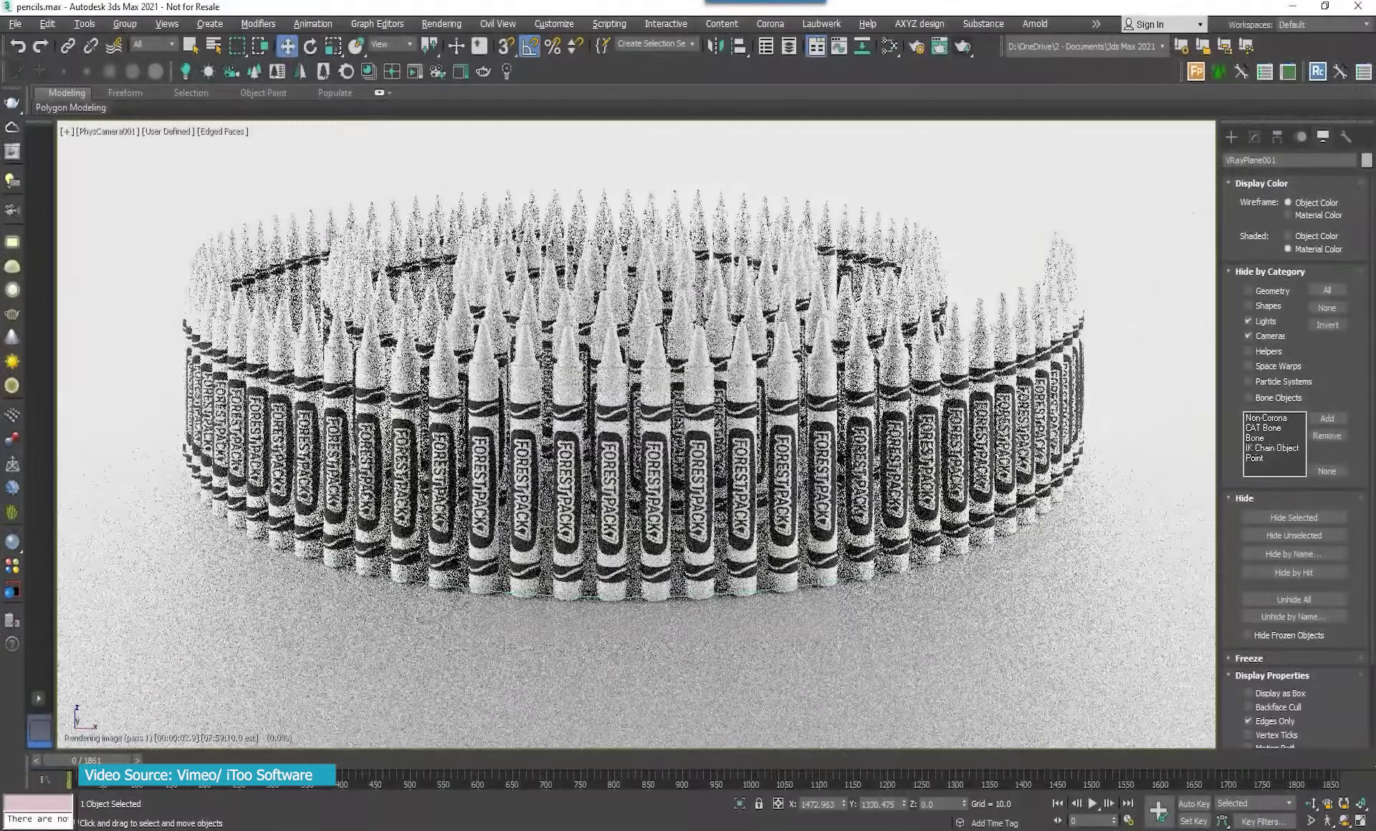
- Wire the Map #2 crayon photo into Forest Color's Color Tint Map with Normal blending
key("m")
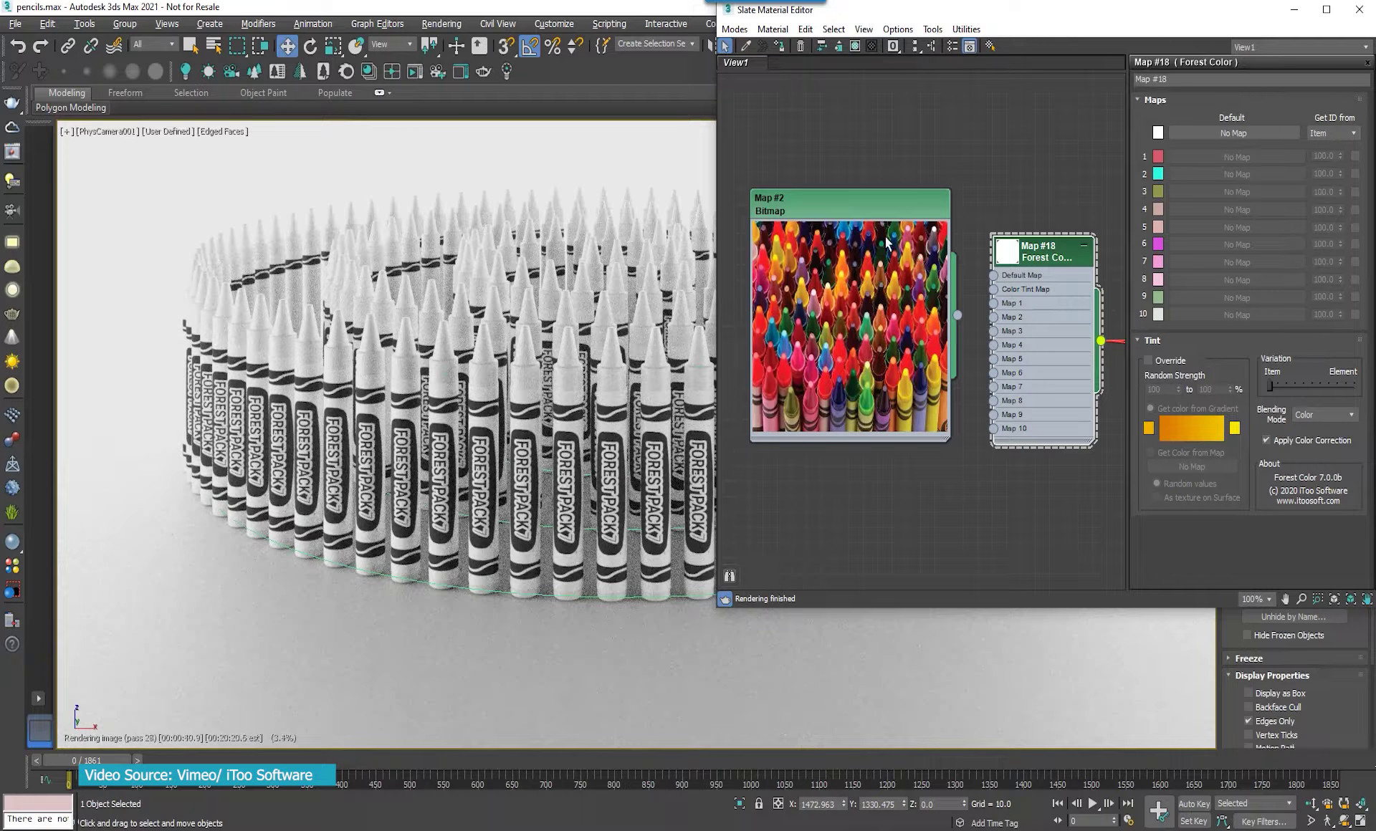
left_click_drag(887, 242, 886, 244)
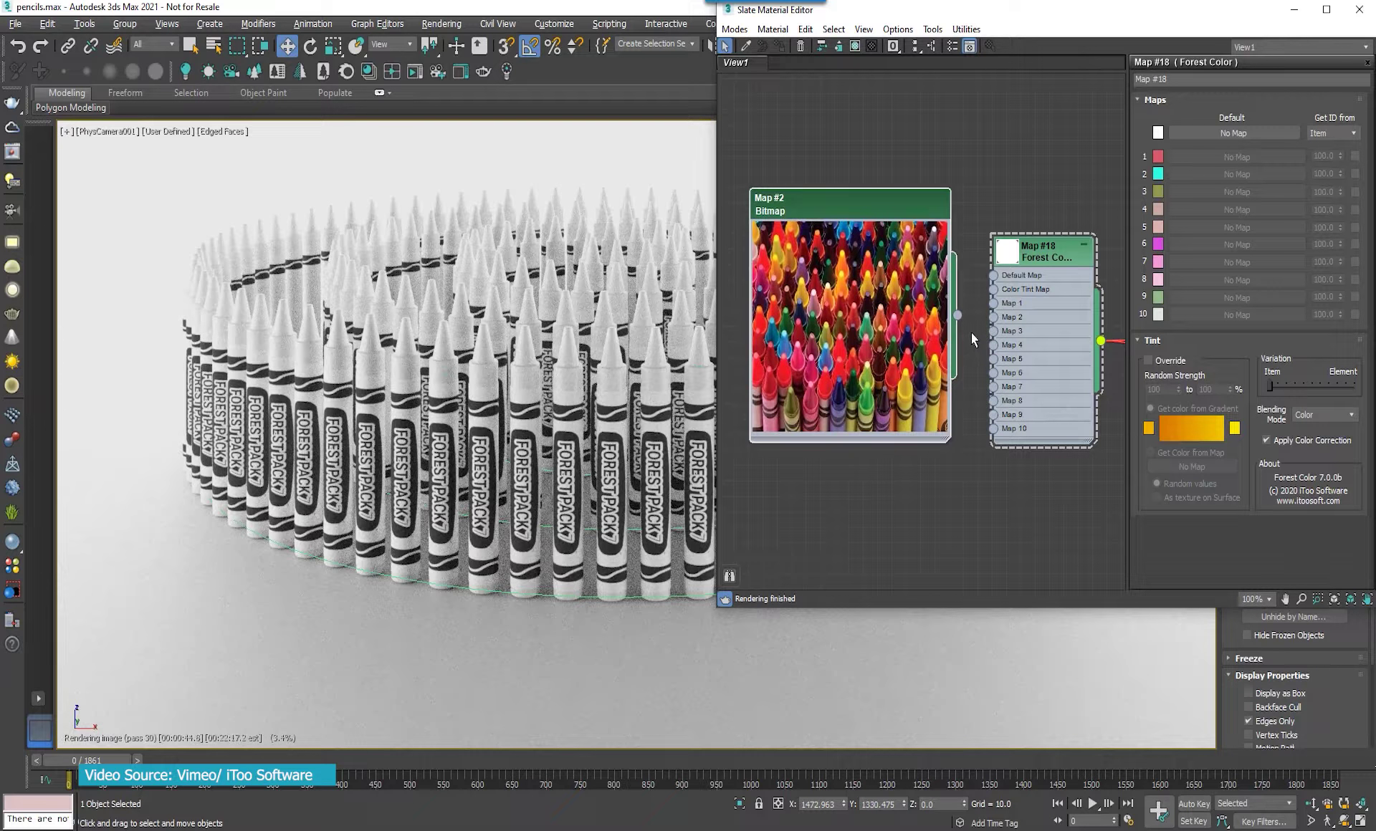
left_click_drag(959, 315, 993, 289)
left_click(1062, 259)
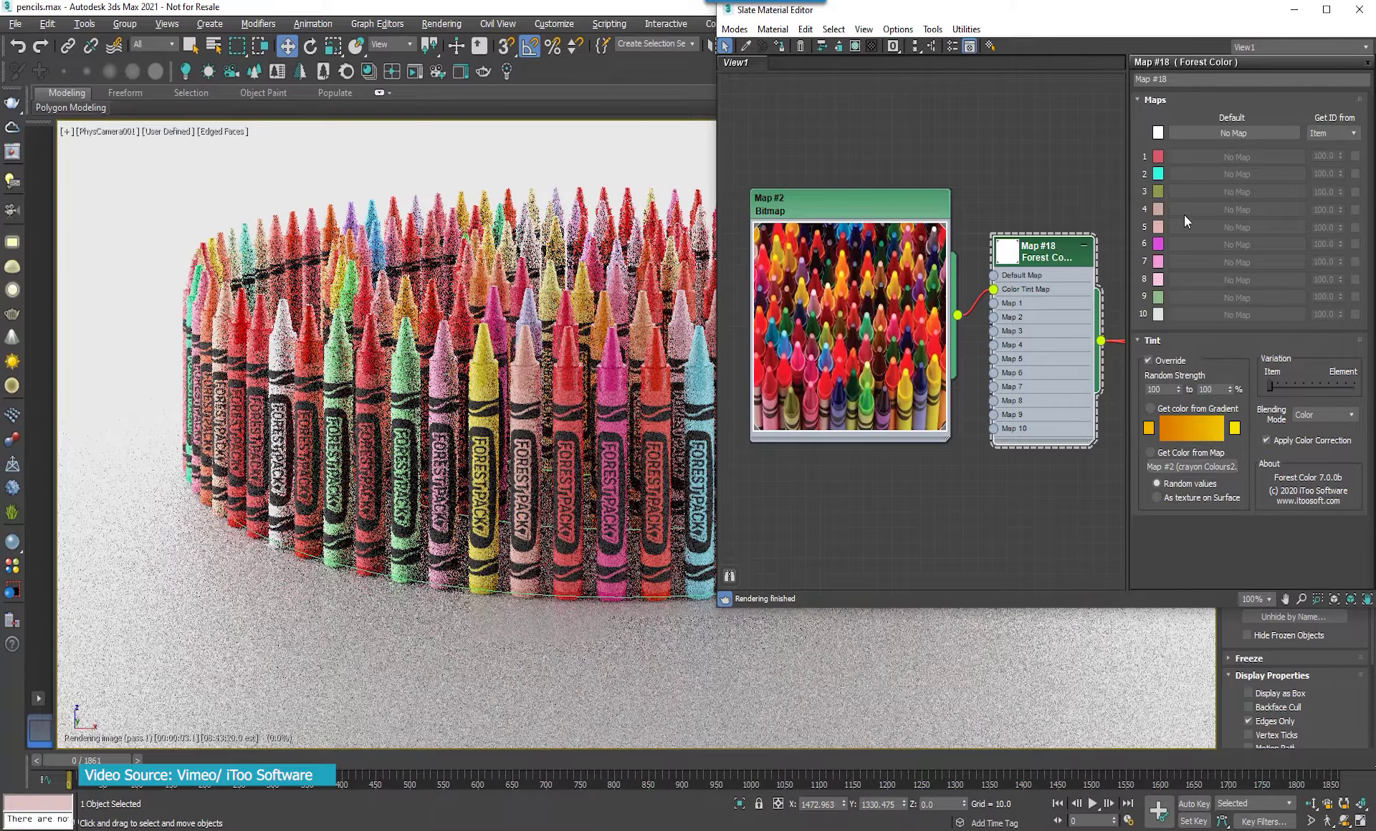
left_click(1330, 415)
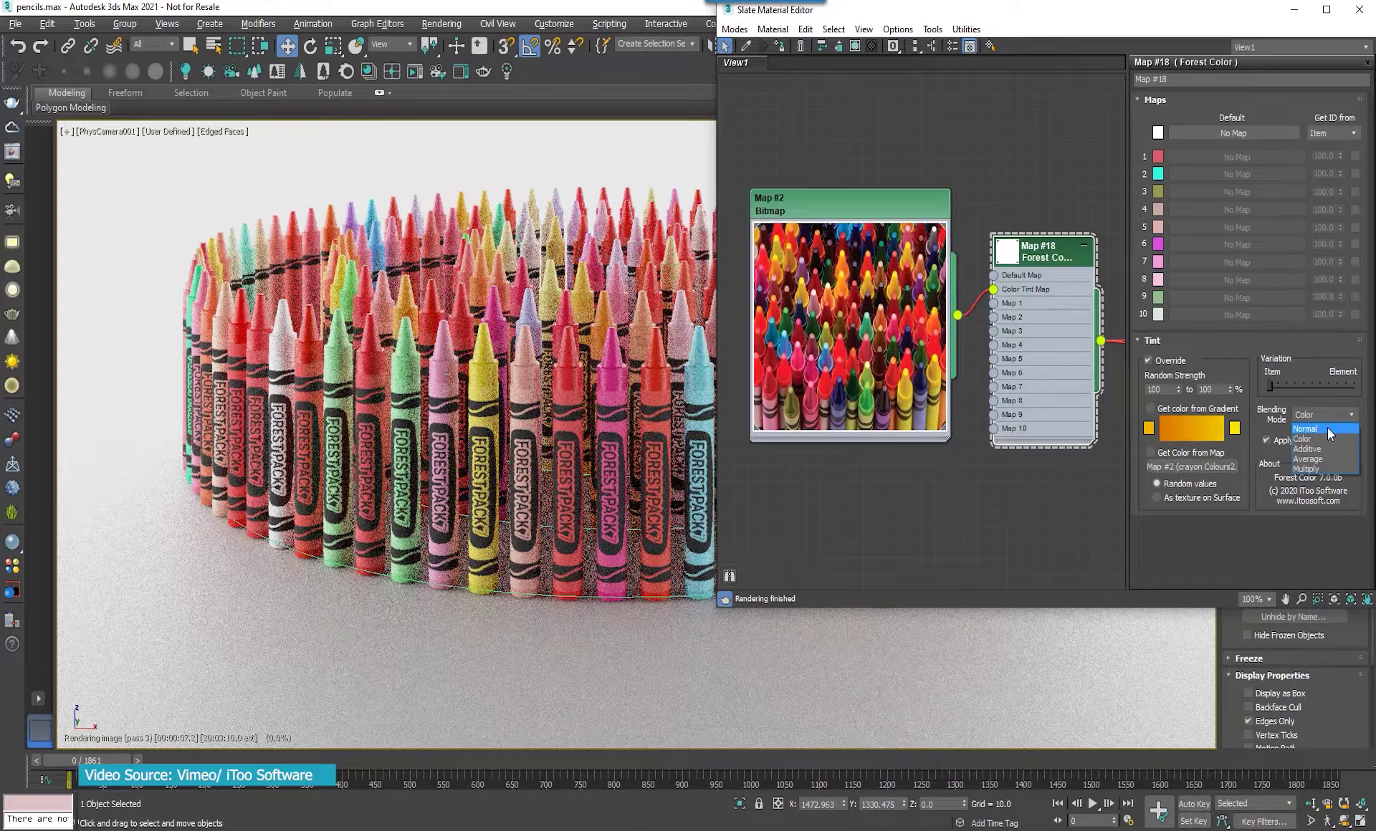
left_click(1327, 428)
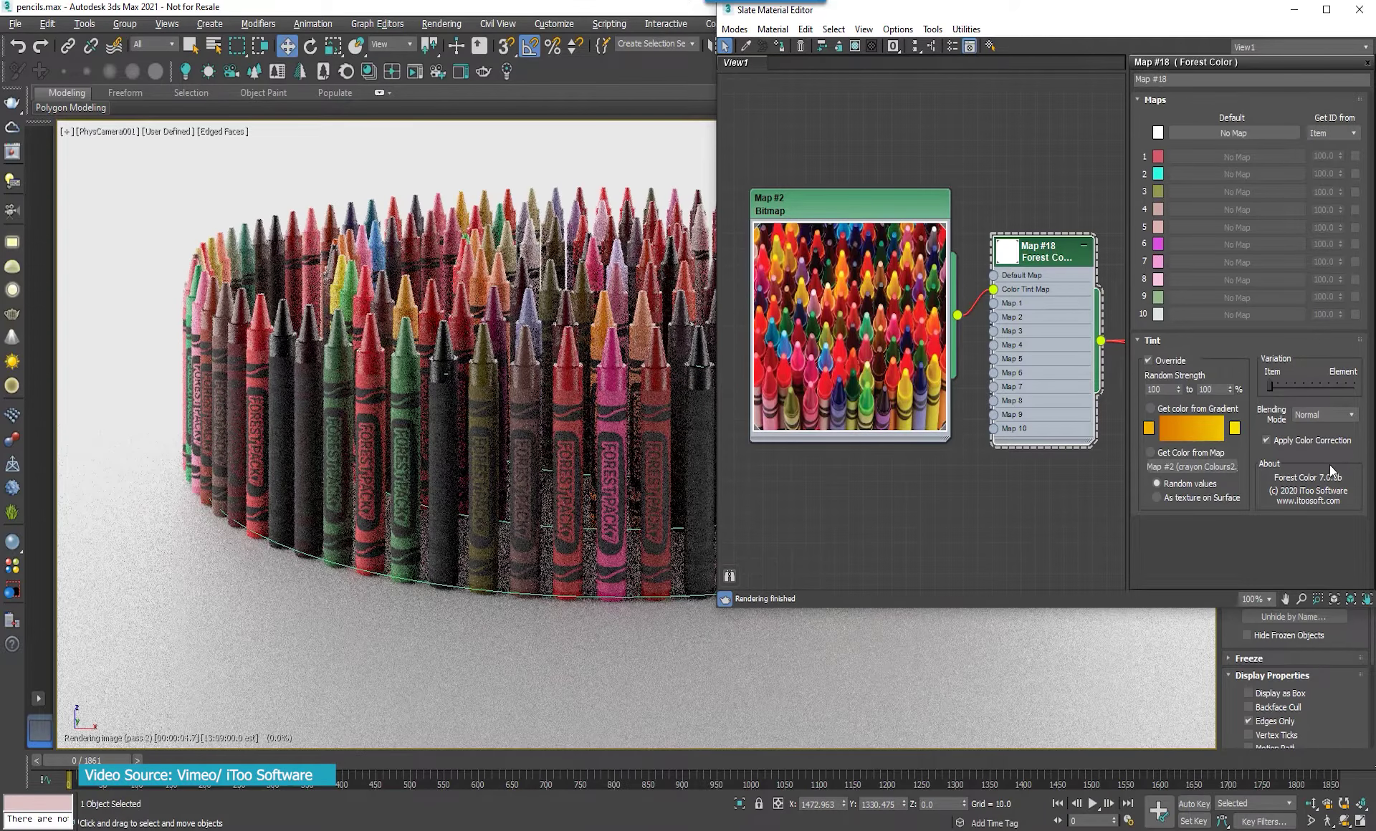
left_click(1359, 9)
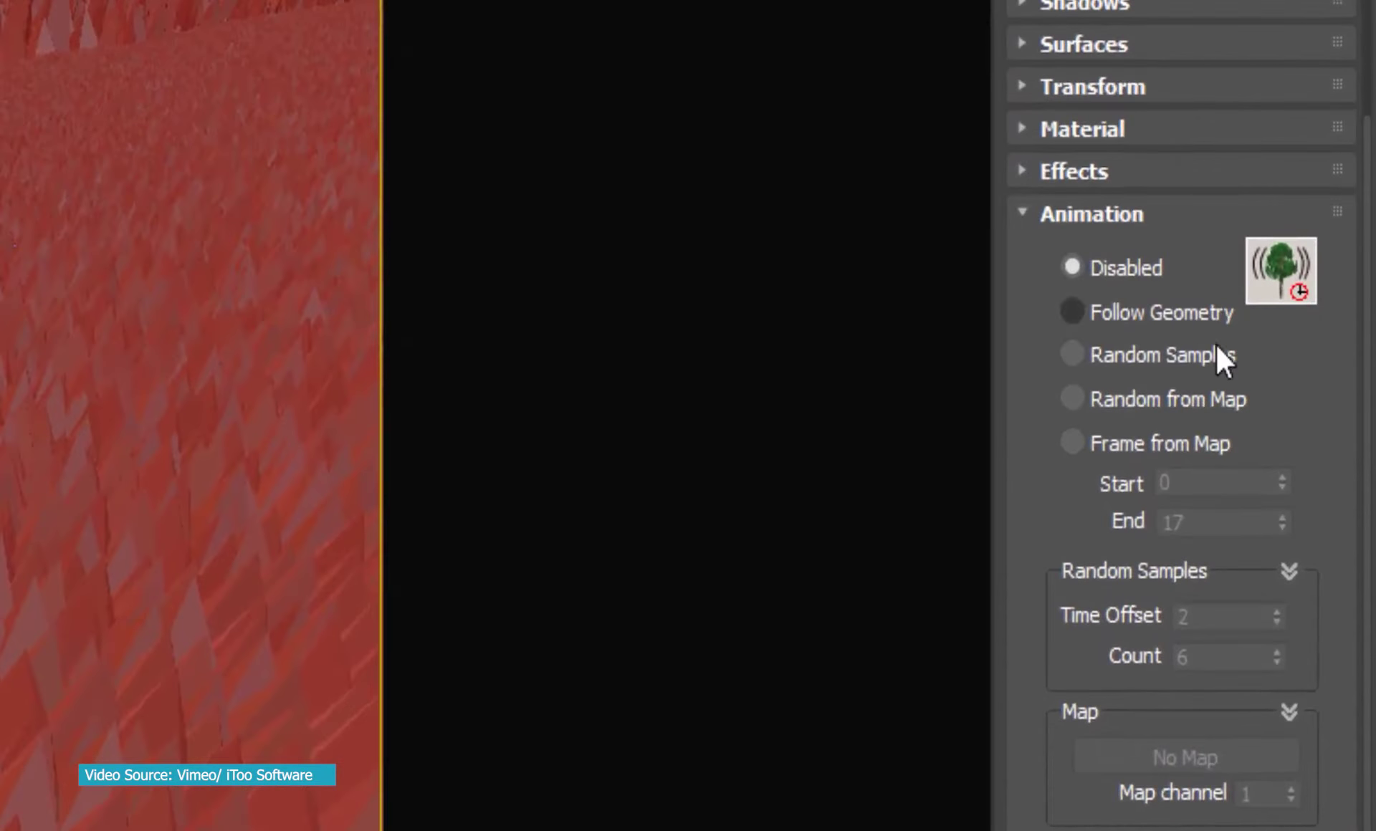
- Try the random-samples and map animation modes, then select the FP_Wheat_Master scatter
left_click(1217, 351)
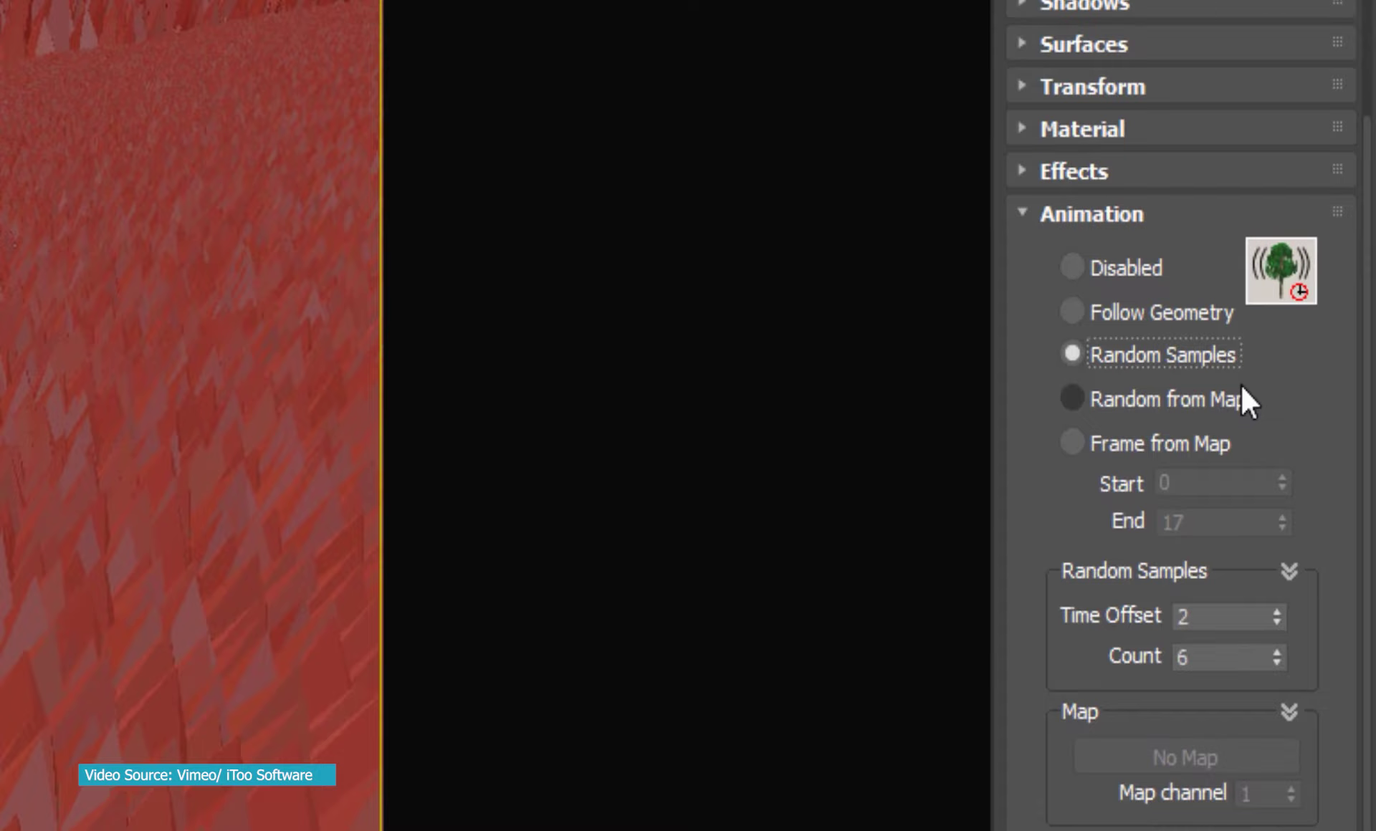
left_click(1235, 400)
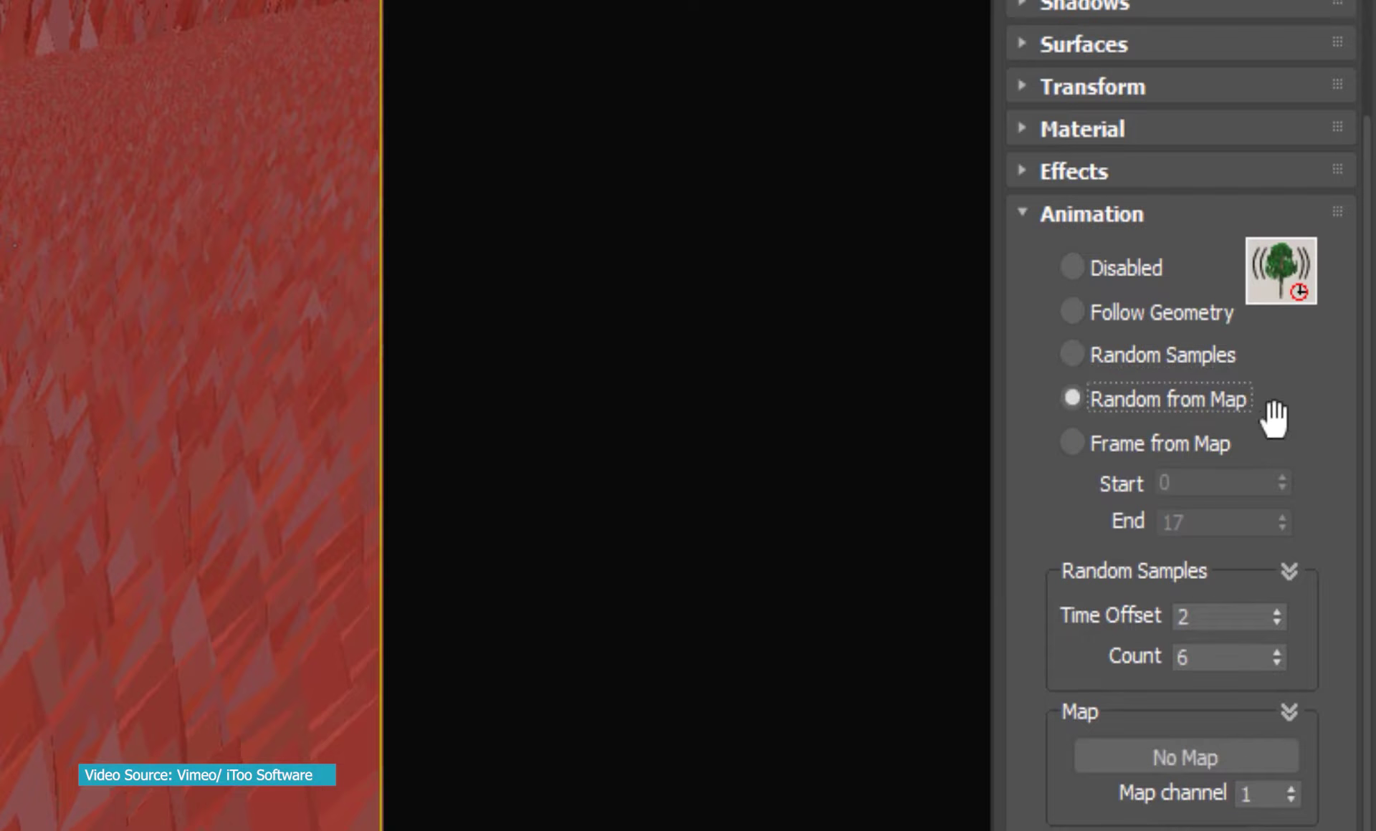
left_click(1233, 444)
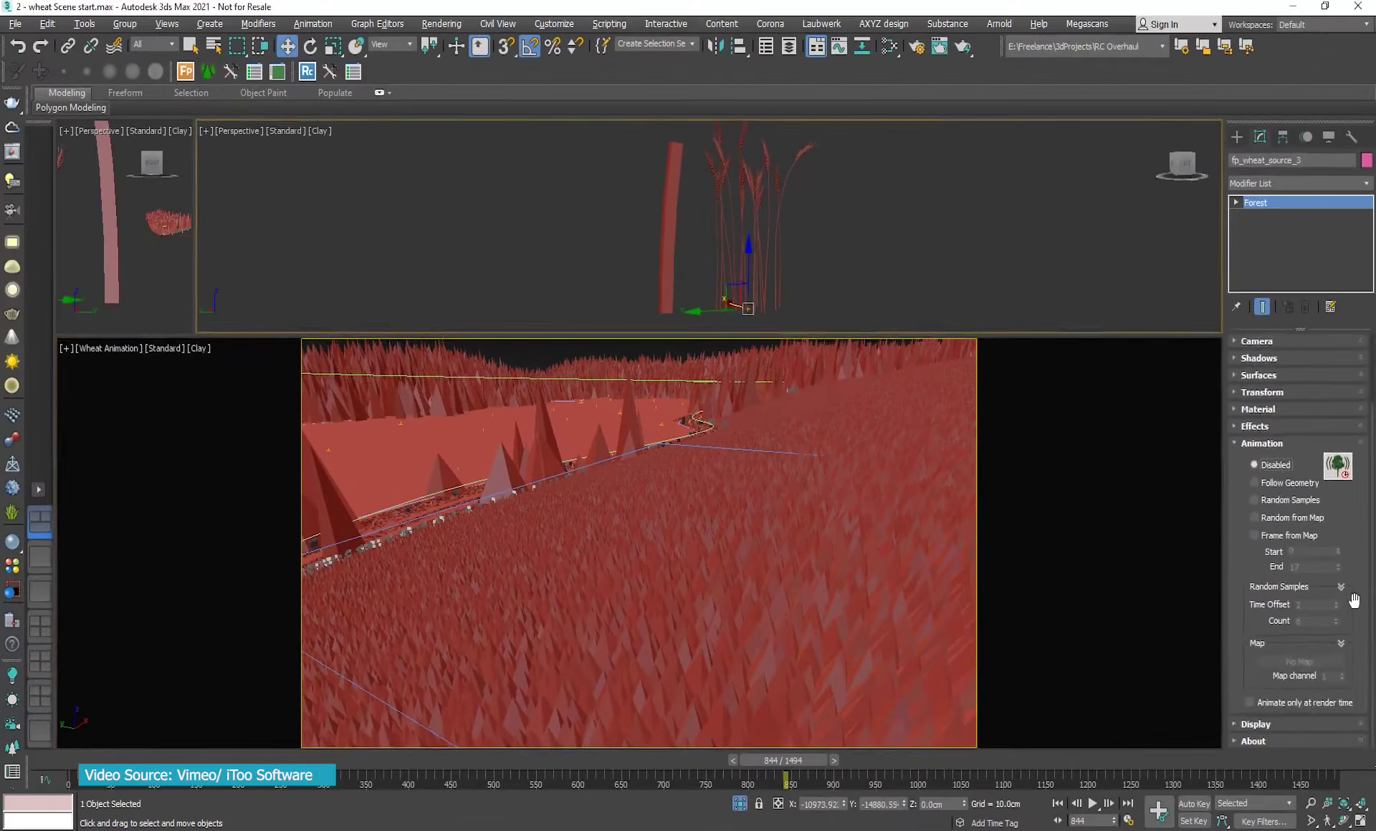
left_click(1288, 653)
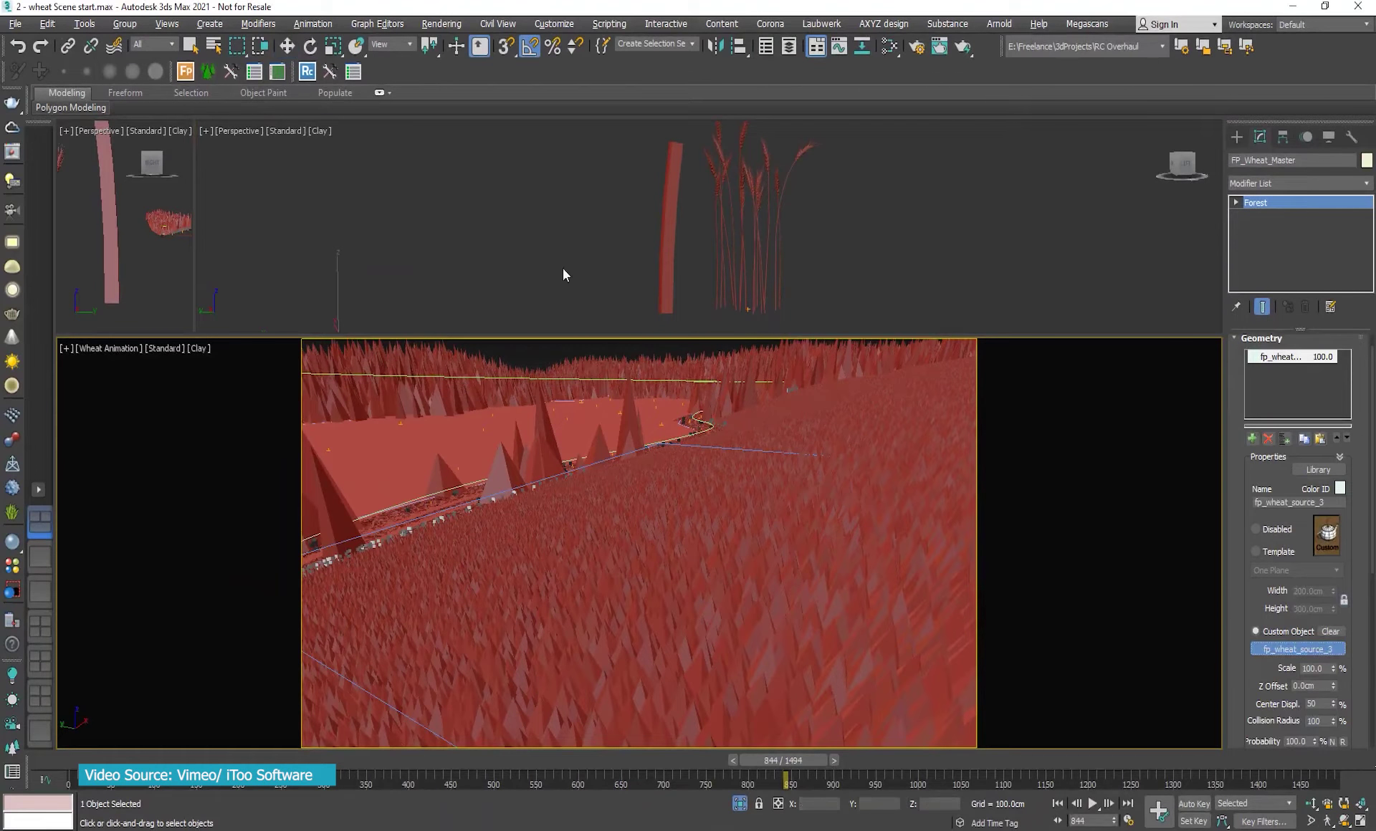
left_click(665, 265)
- Turn off the Wheat Field area and scrub the timeline to frame 268
left_click(1261, 360)
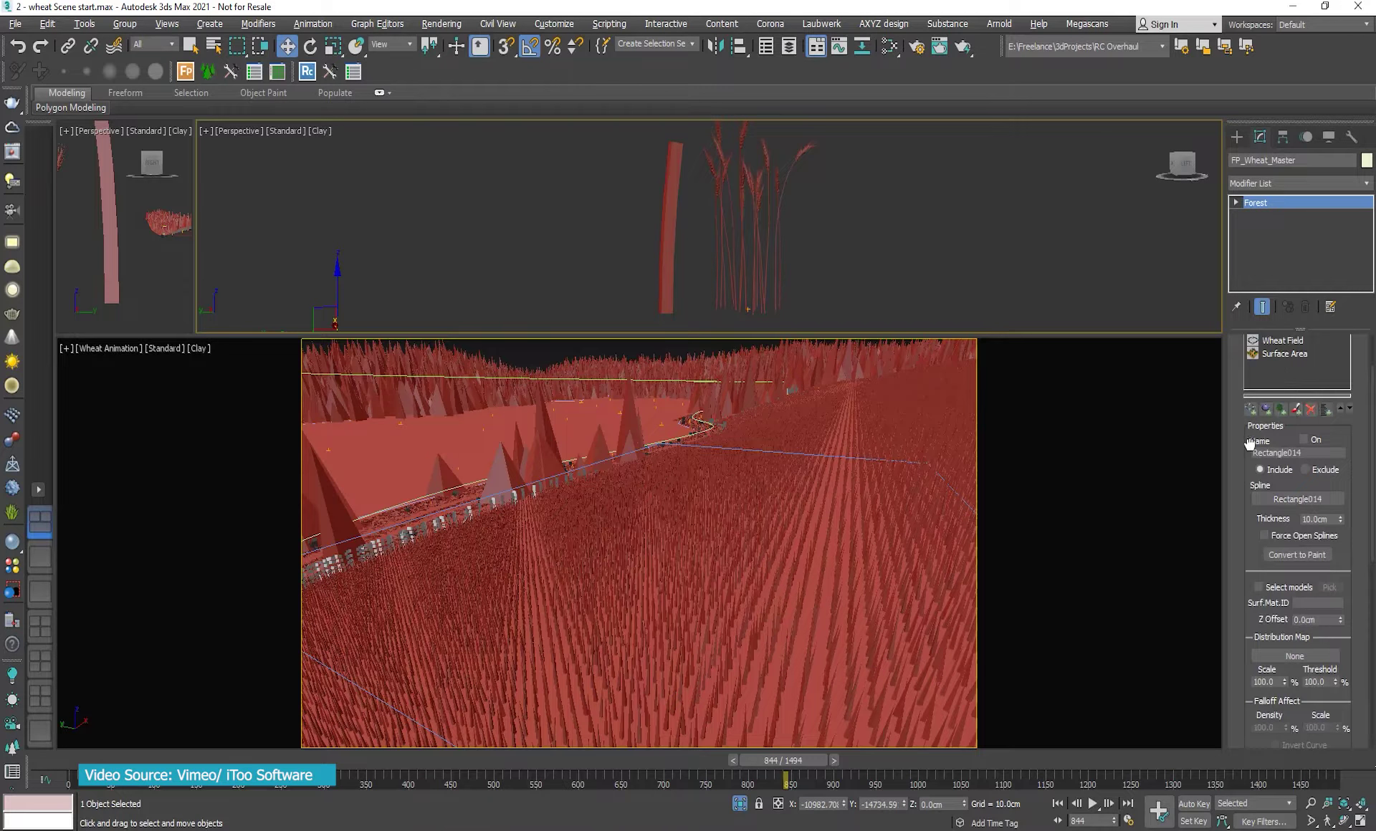
scroll(1249, 444, "up", 3)
left_click(1283, 411)
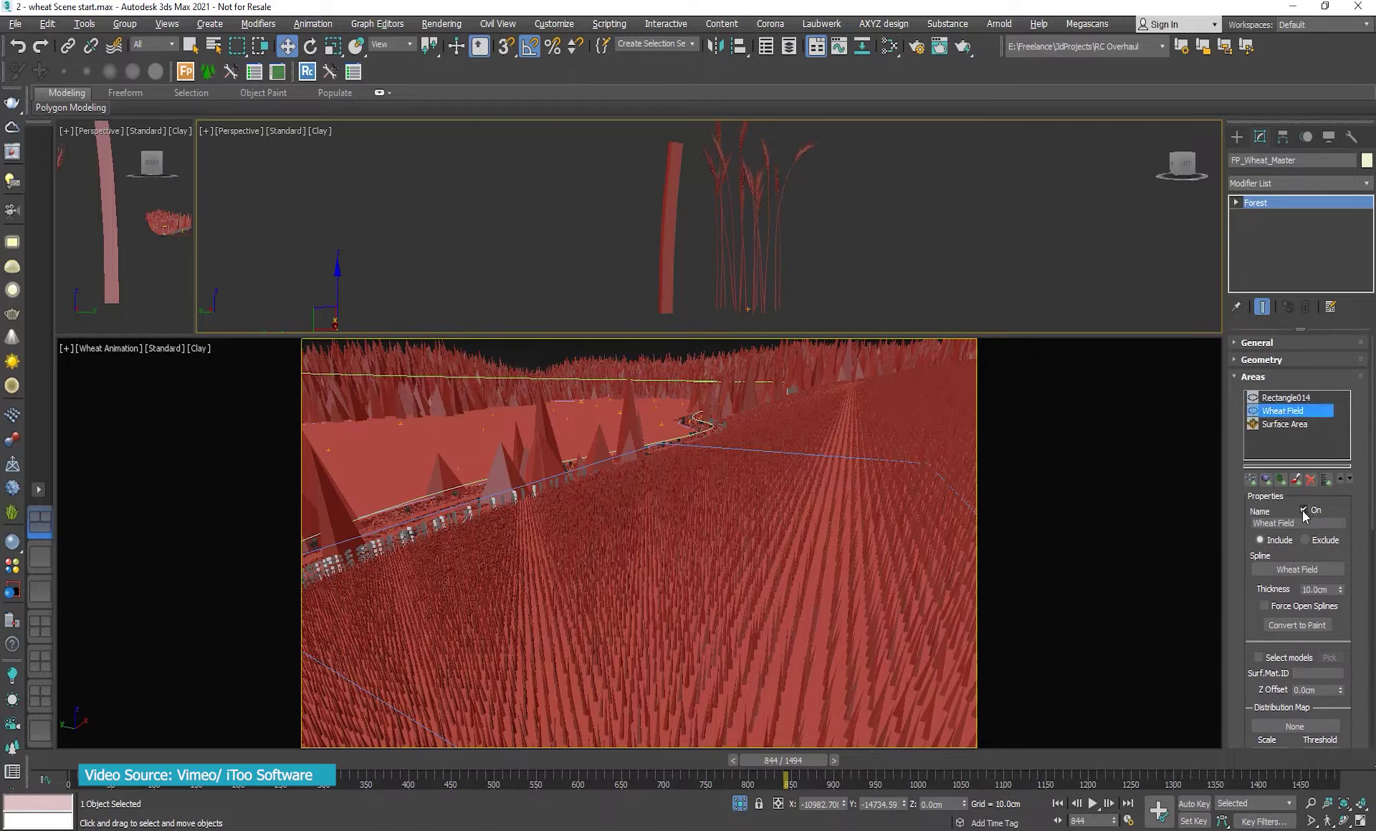
left_click(1303, 511)
left_click(1274, 373)
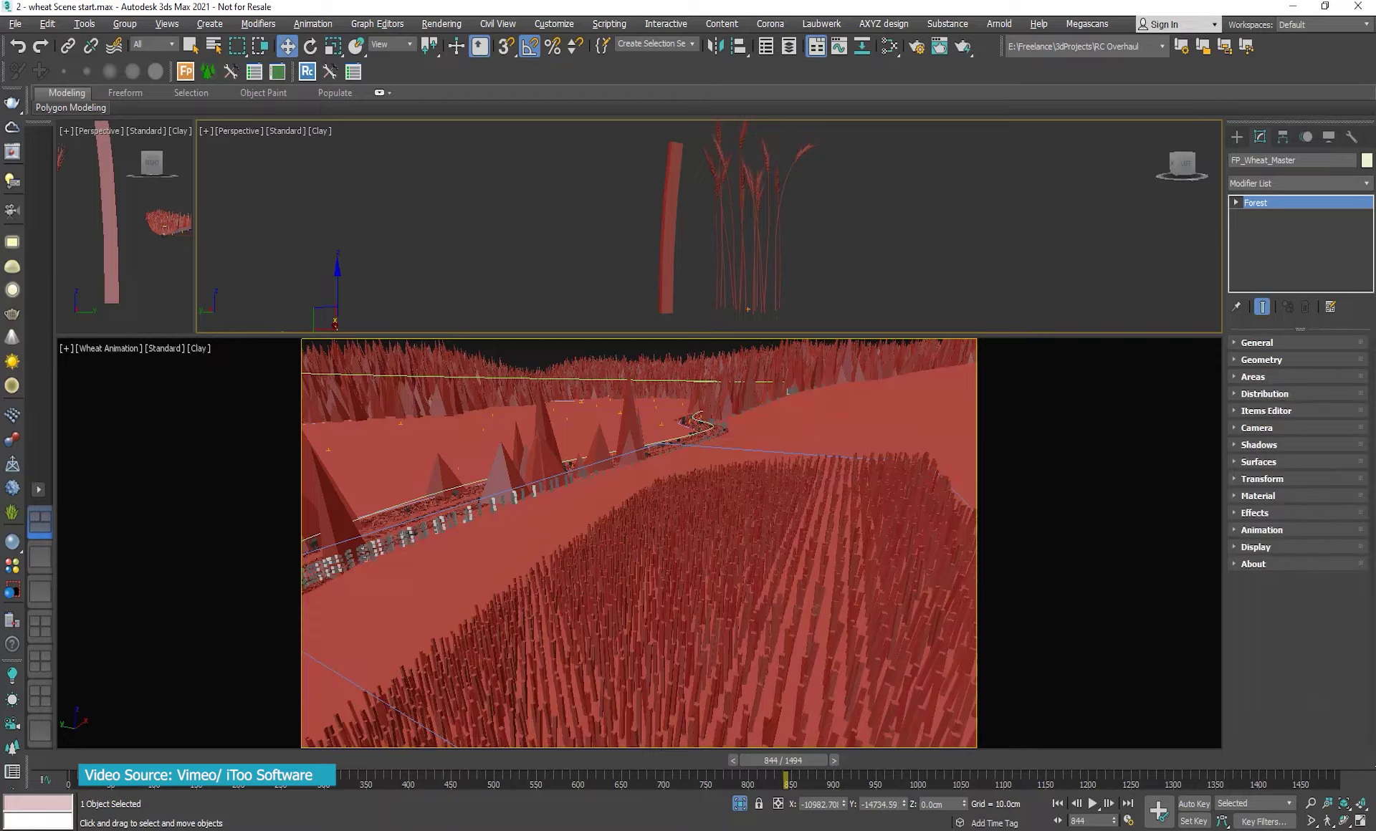
mouse_move(783, 760)
left_mouse_down()
mouse_move(86, 761)
mouse_move(435, 762)
left_mouse_up()
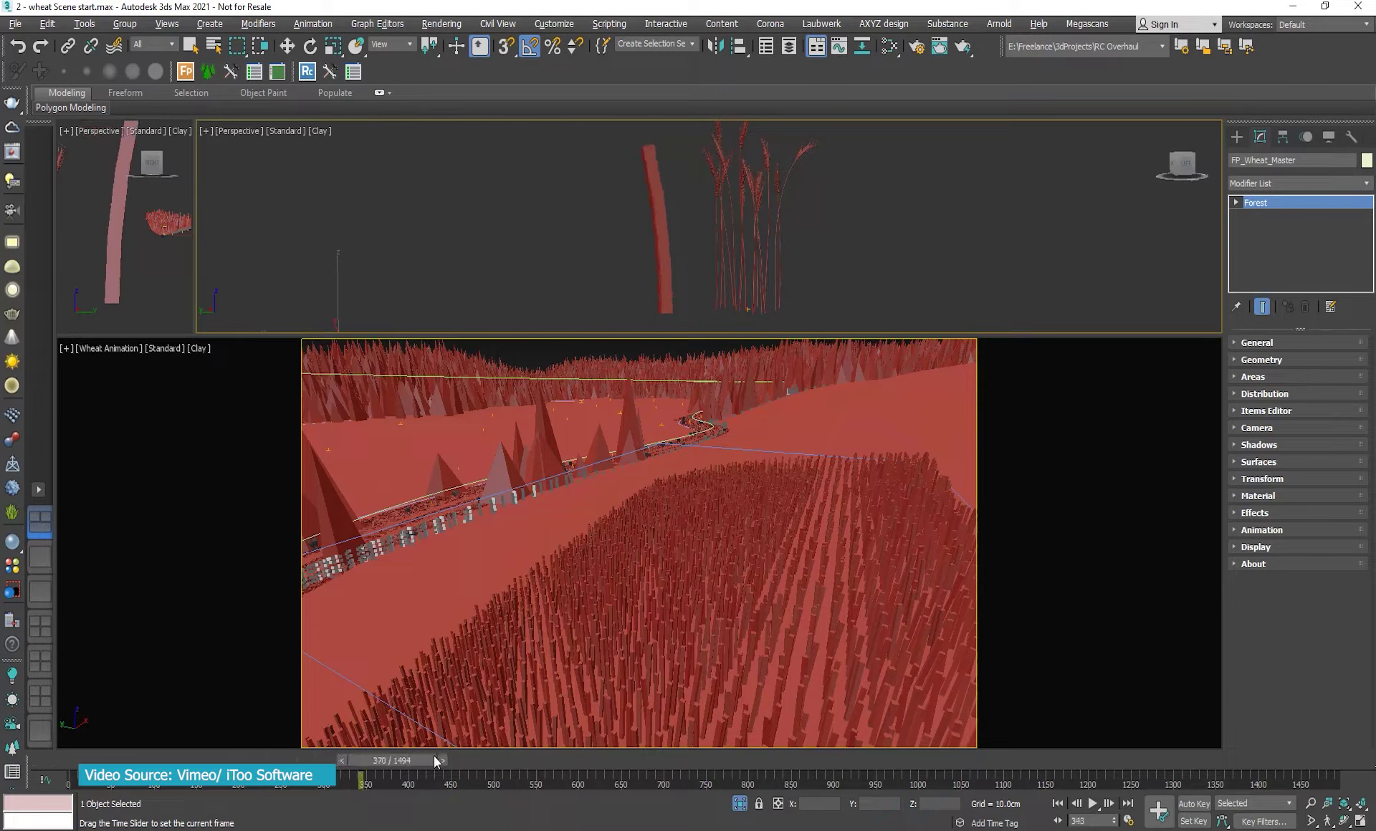
left_click_drag(435, 762, 79, 761)
- Preview the current wheat animation from the first frame
key("w")
left_click(1276, 530)
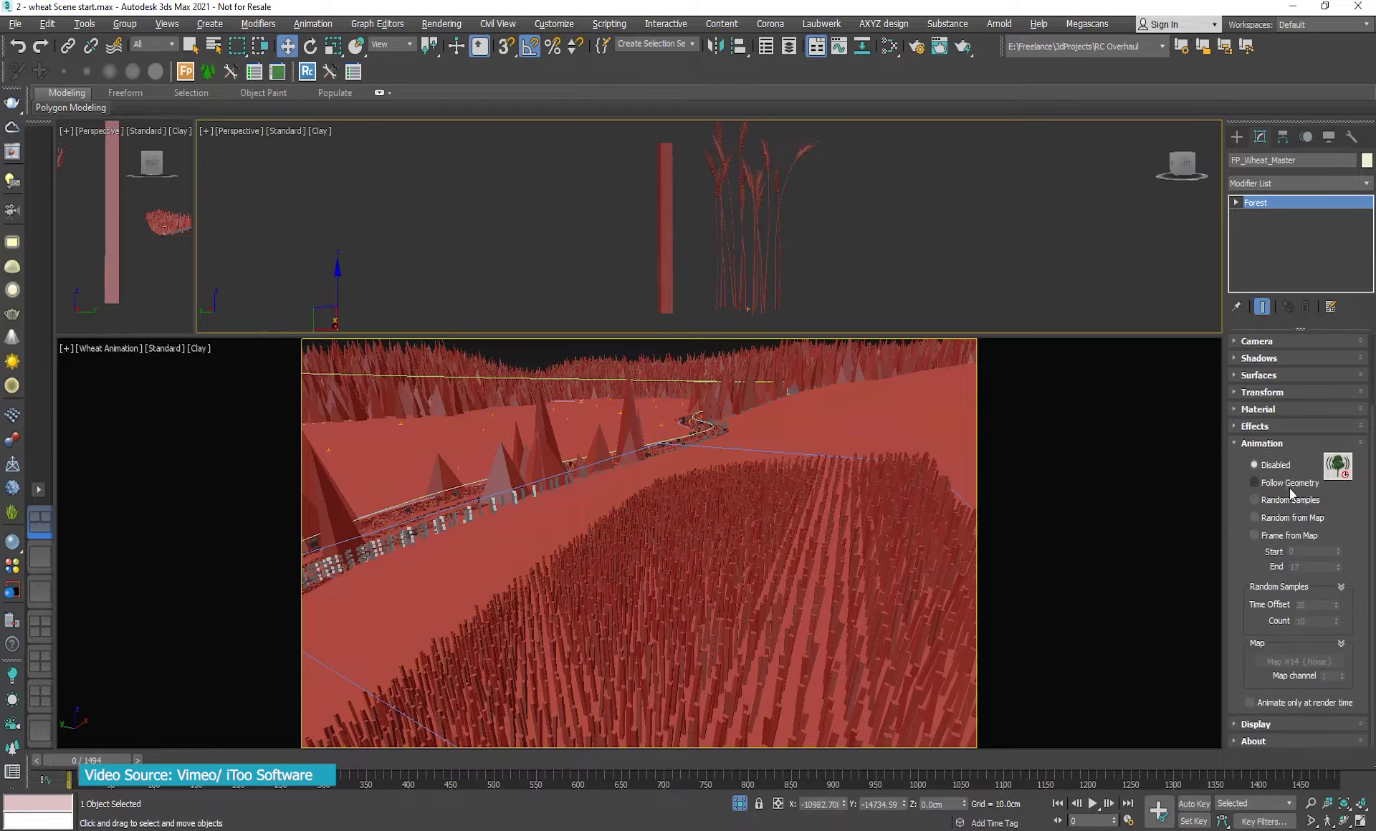
key("slash")
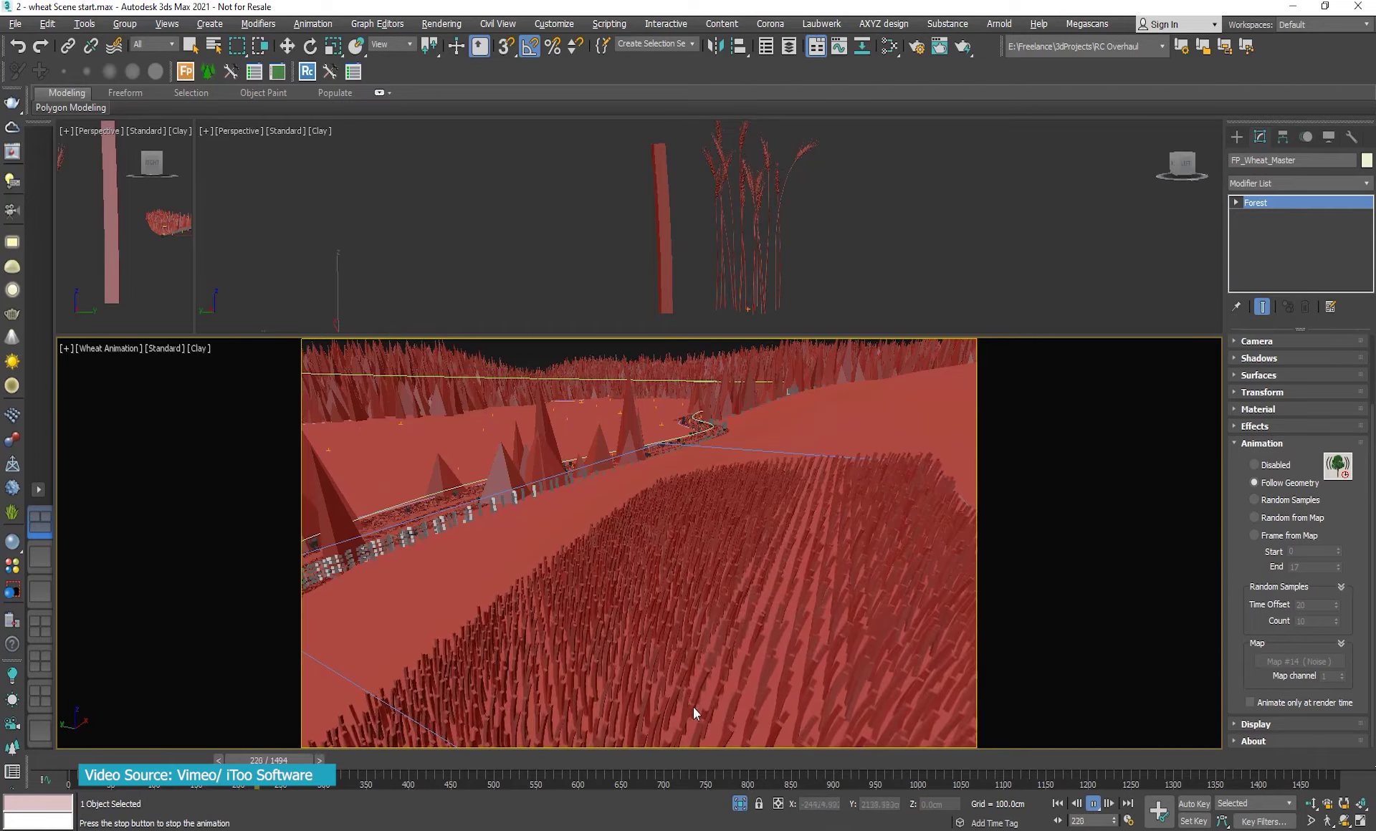
key("slash")
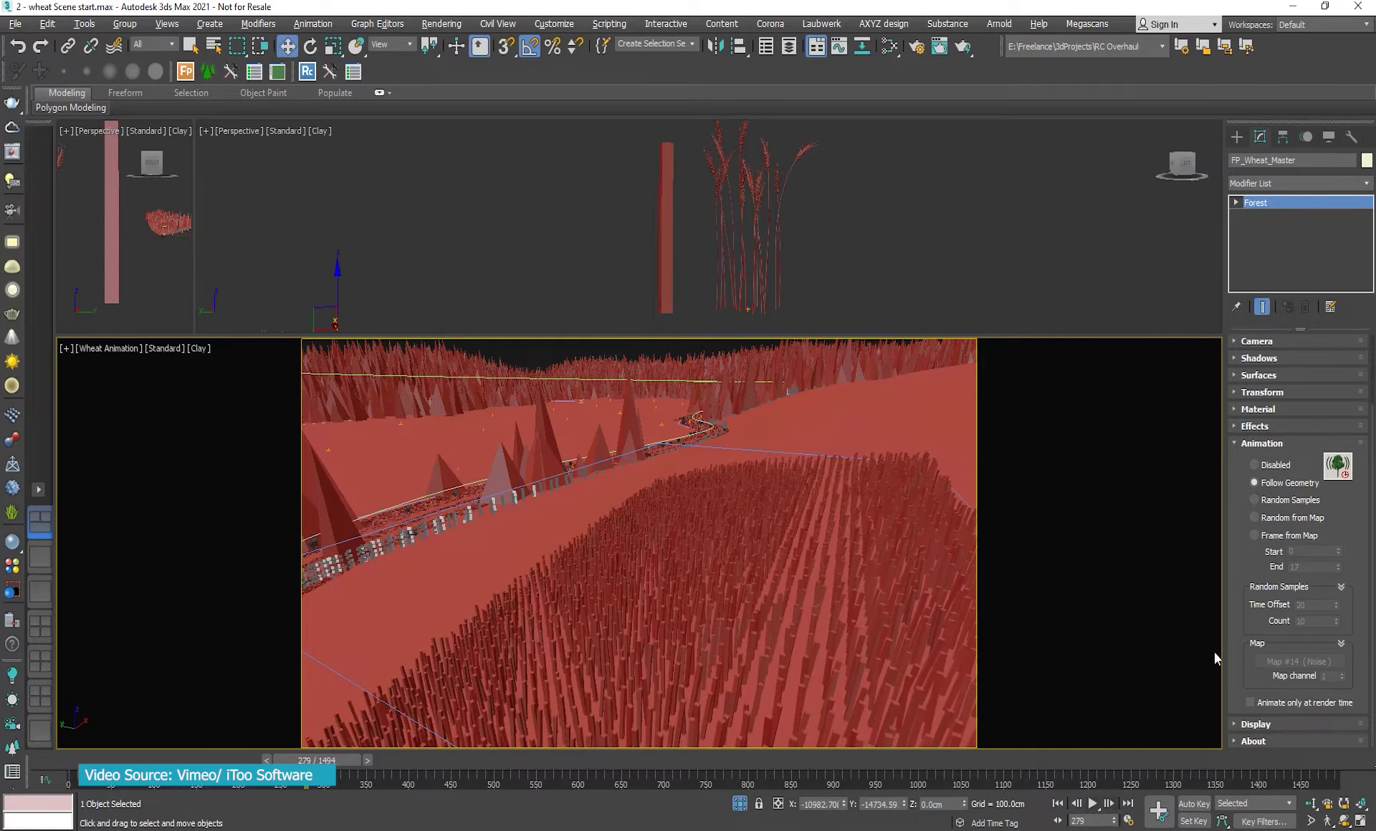
- Switch to Random Samples, play it, and check Time Offset 20 and Count 10
left_click(1277, 502)
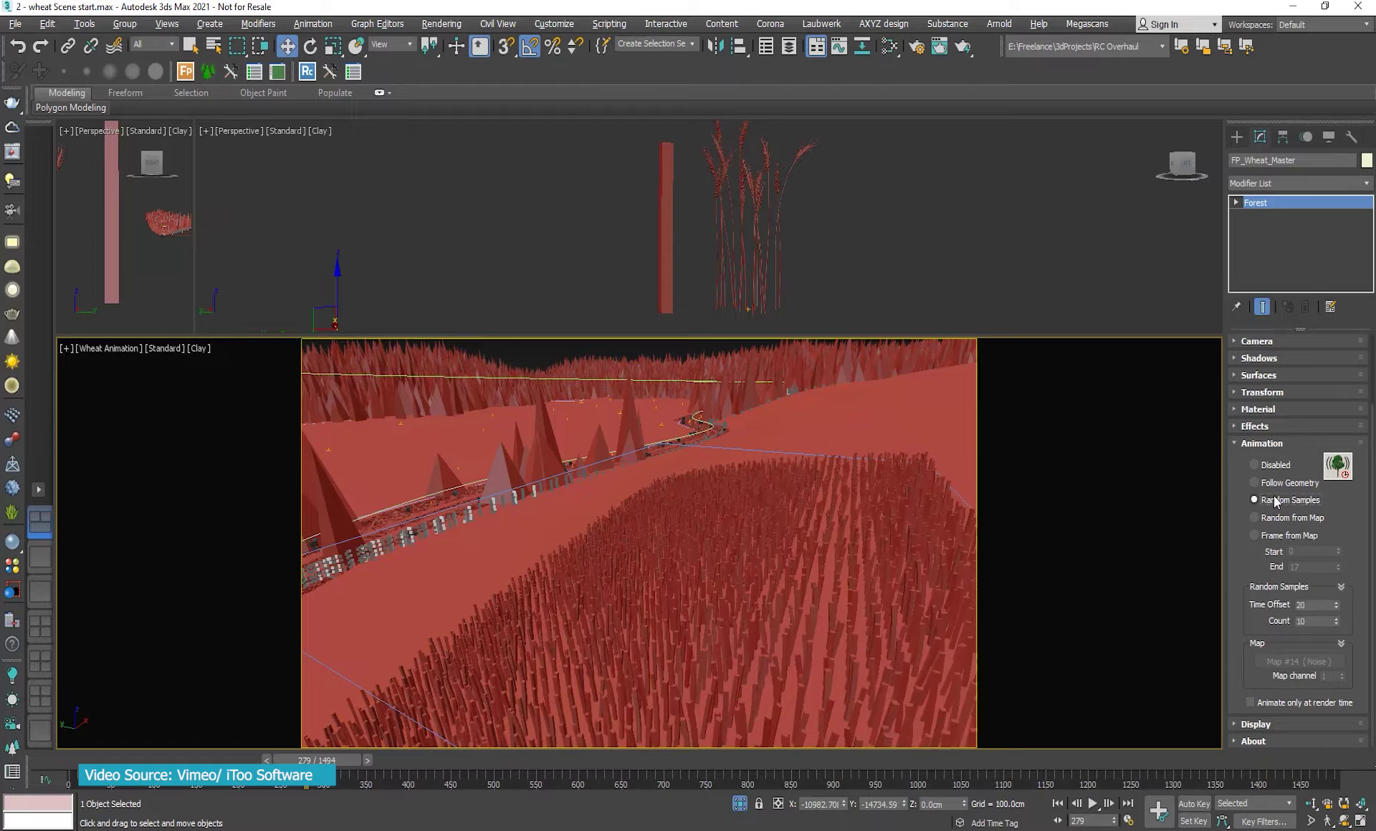
left_click(1092, 803)
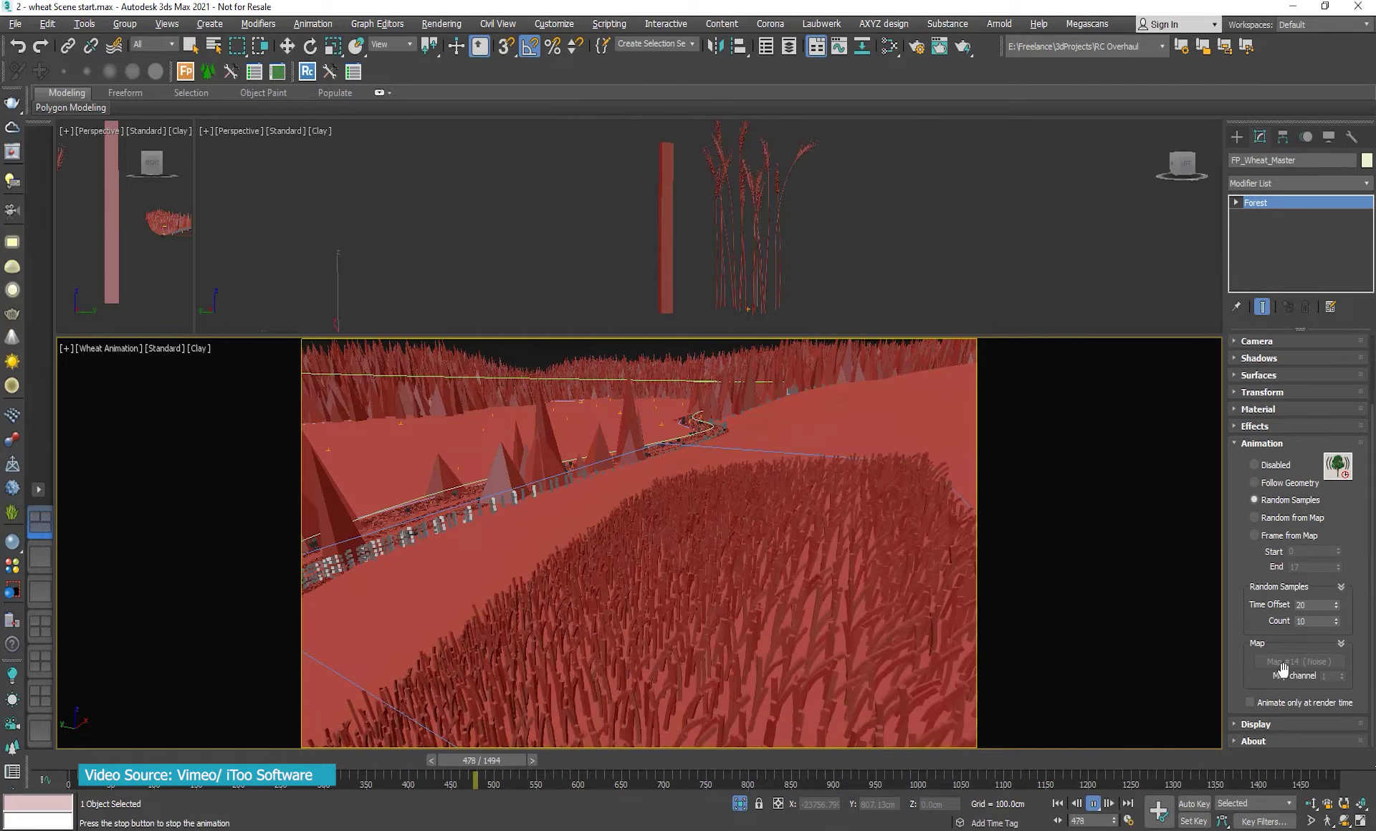
left_click(1316, 605)
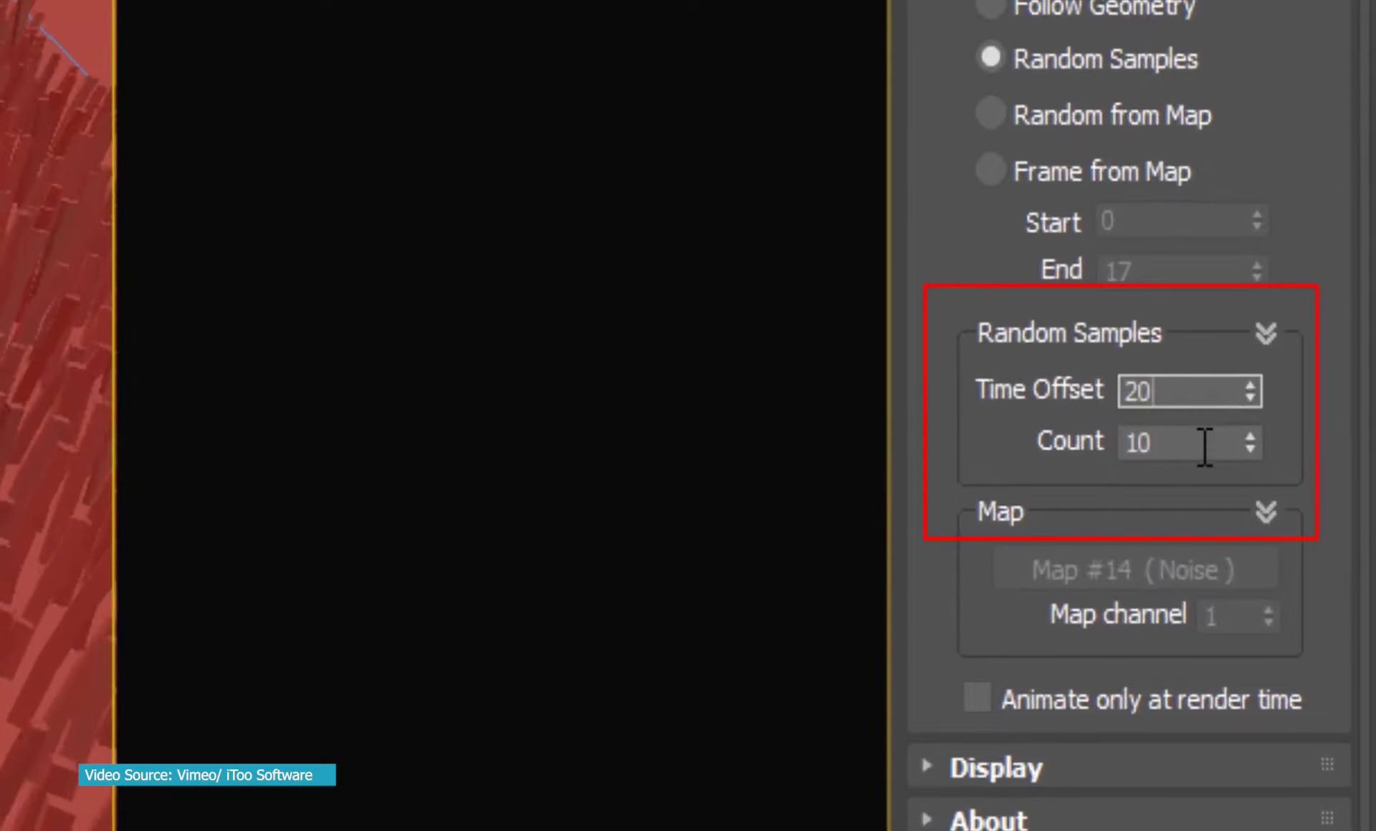
left_click(1204, 445)
left_click(1197, 398)
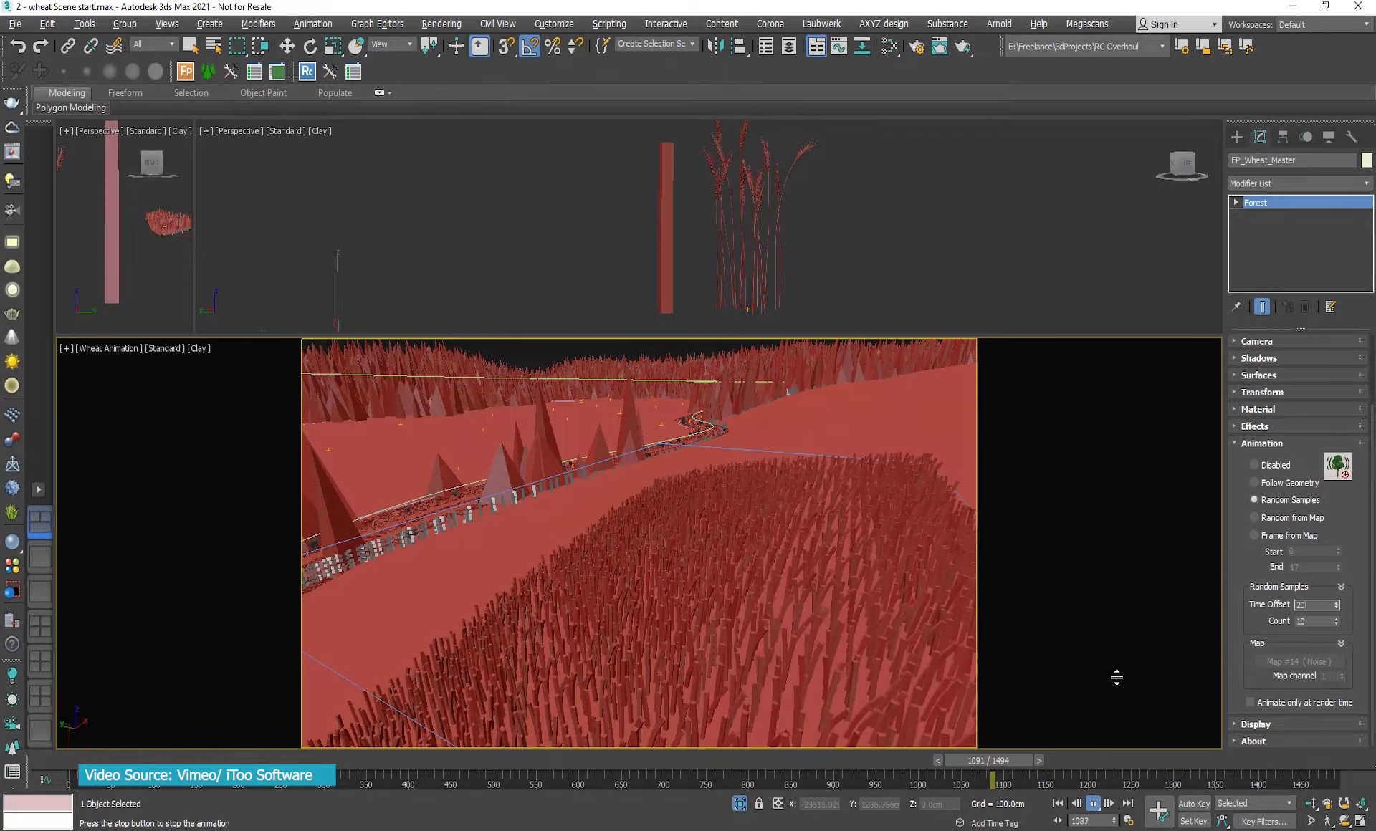
- Switch the wheat animation to Random from Map, linking Noise map #14 as an instance
left_click(1273, 521)
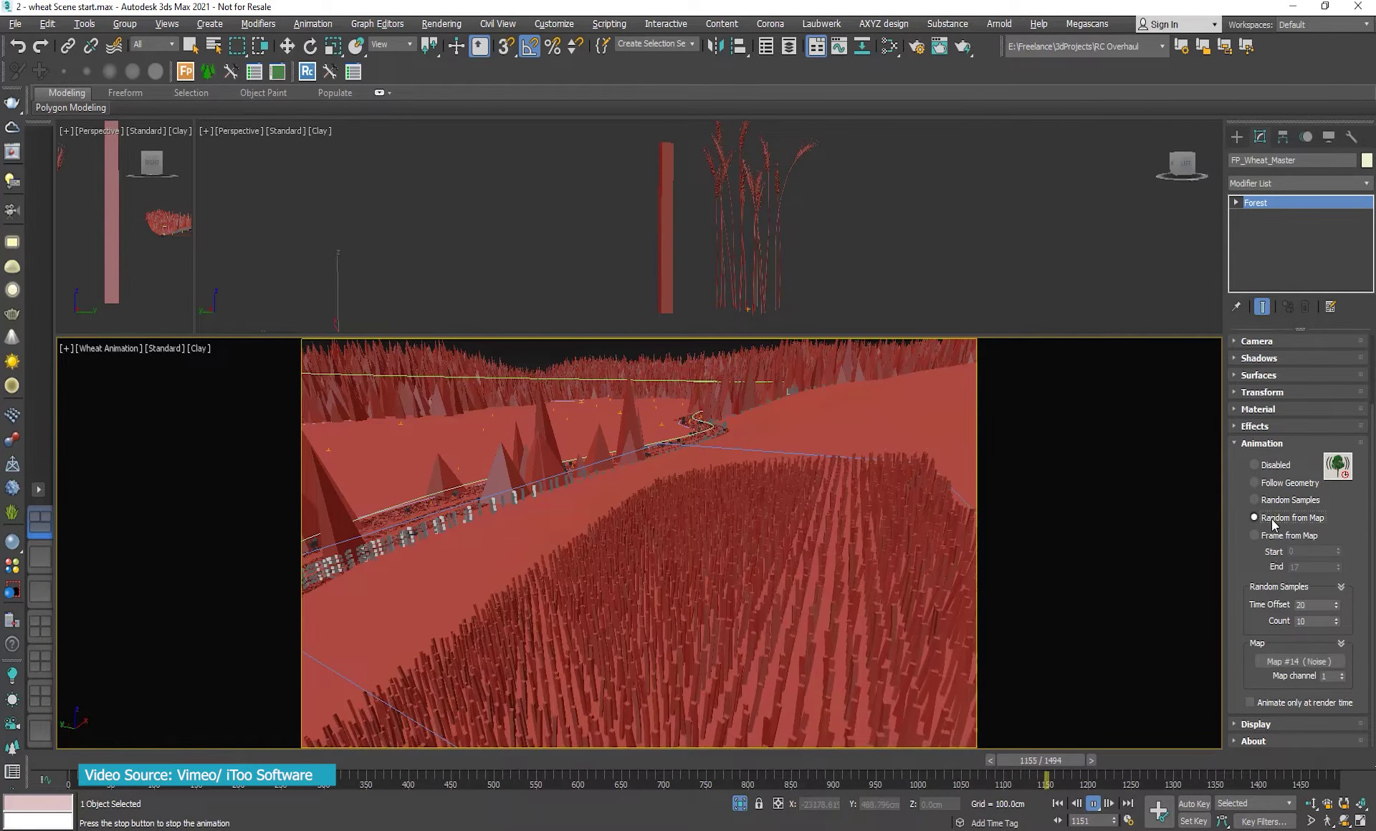
key("m")
mouse_move(382, 272)
left_mouse_down()
mouse_move(466, 283)
mouse_move(1147, 567)
left_mouse_up()
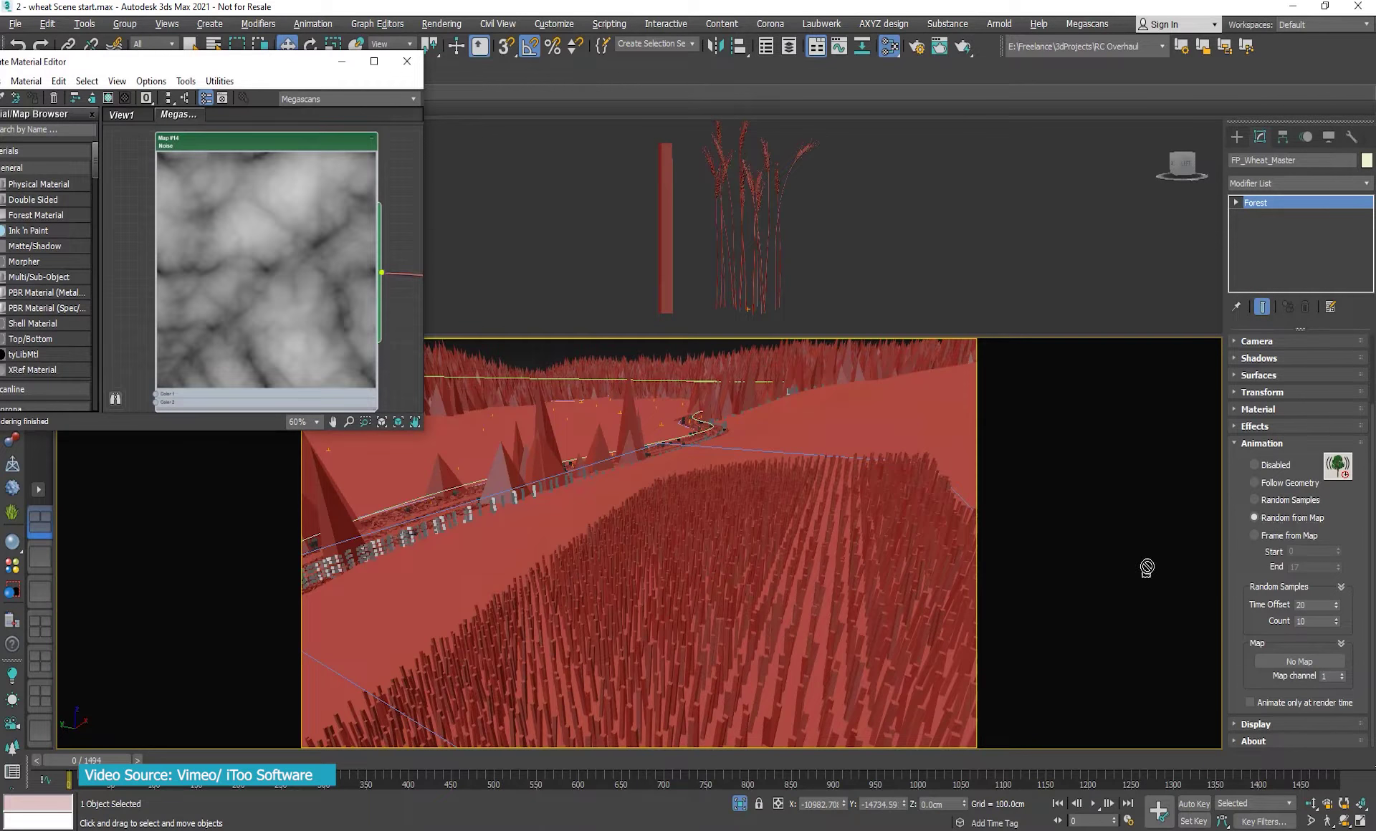
left_click_drag(1300, 660, 1300, 660)
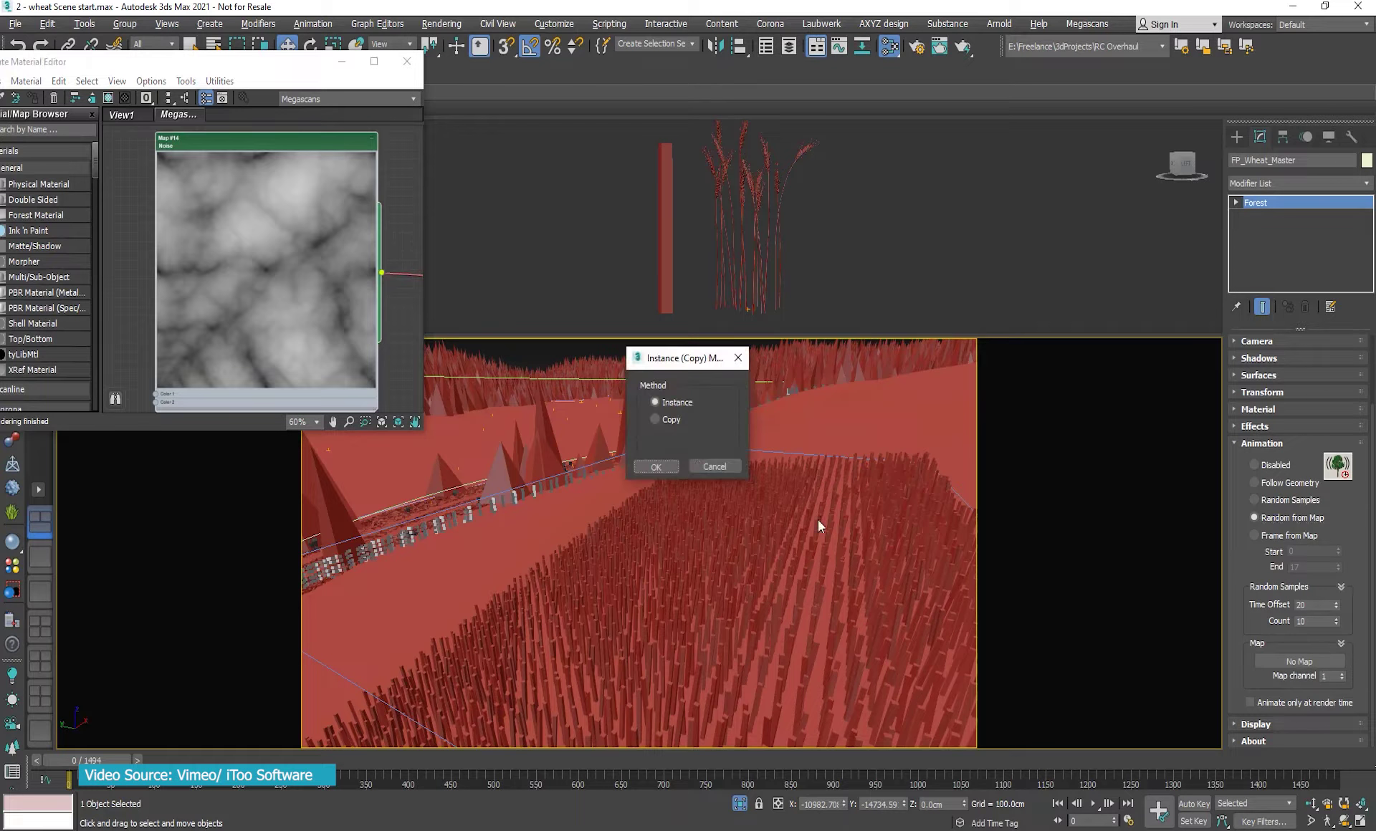
left_click(654, 467)
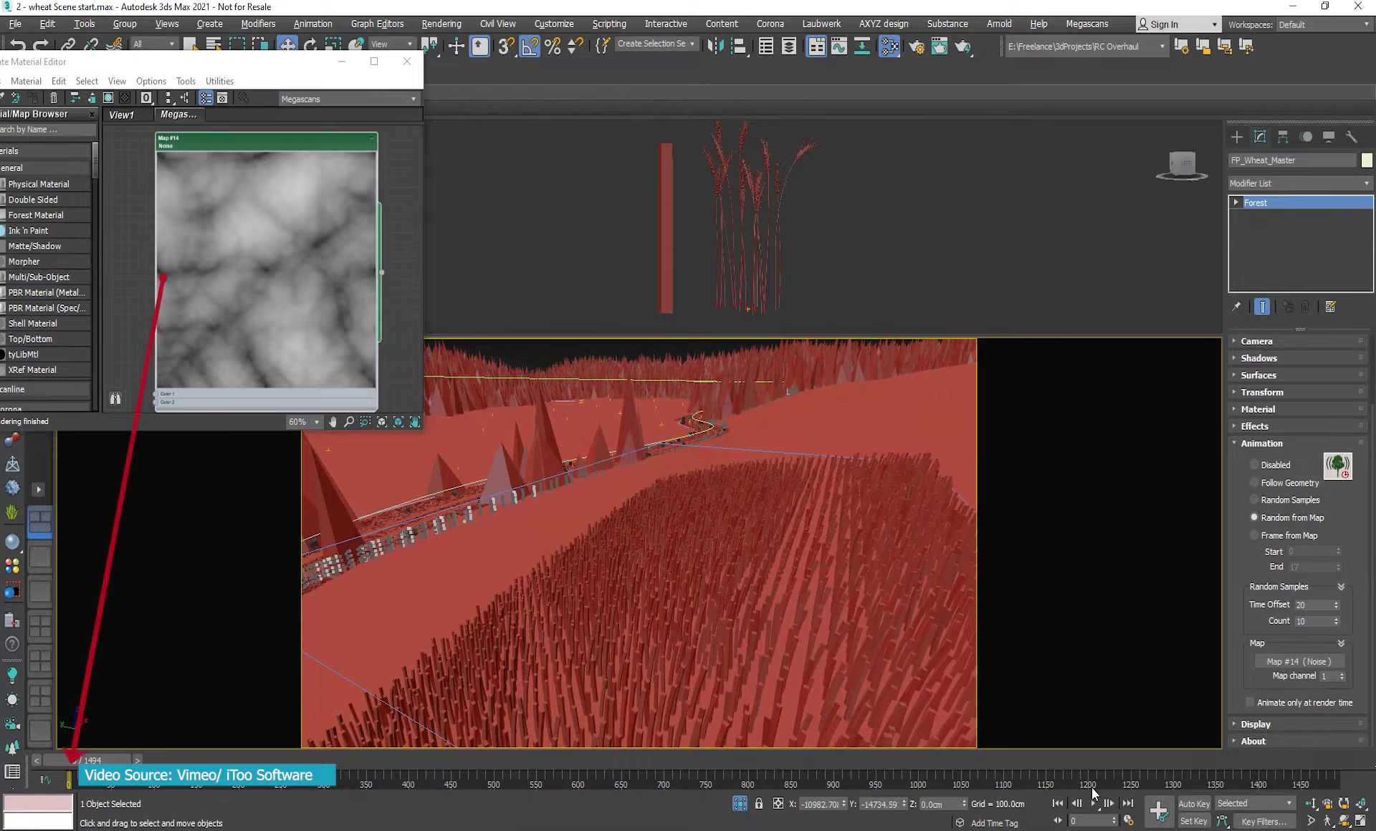
- Play the map-driven wheat animation, scrub the early frames, and reselect the wheat Forest object
left_click(1093, 803)
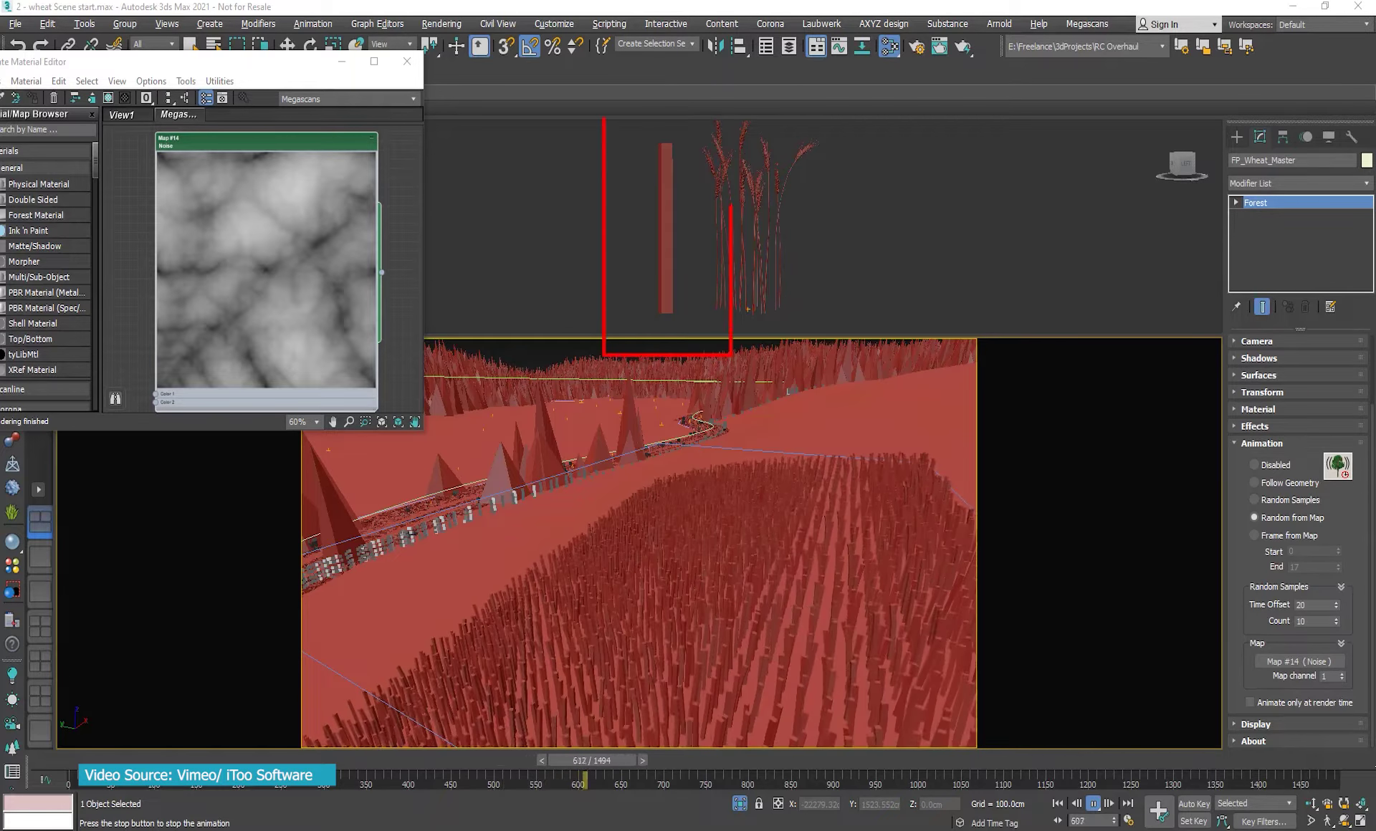
mouse_move(80, 762)
left_mouse_down()
mouse_move(122, 760)
mouse_move(109, 761)
left_mouse_up()
key("w")
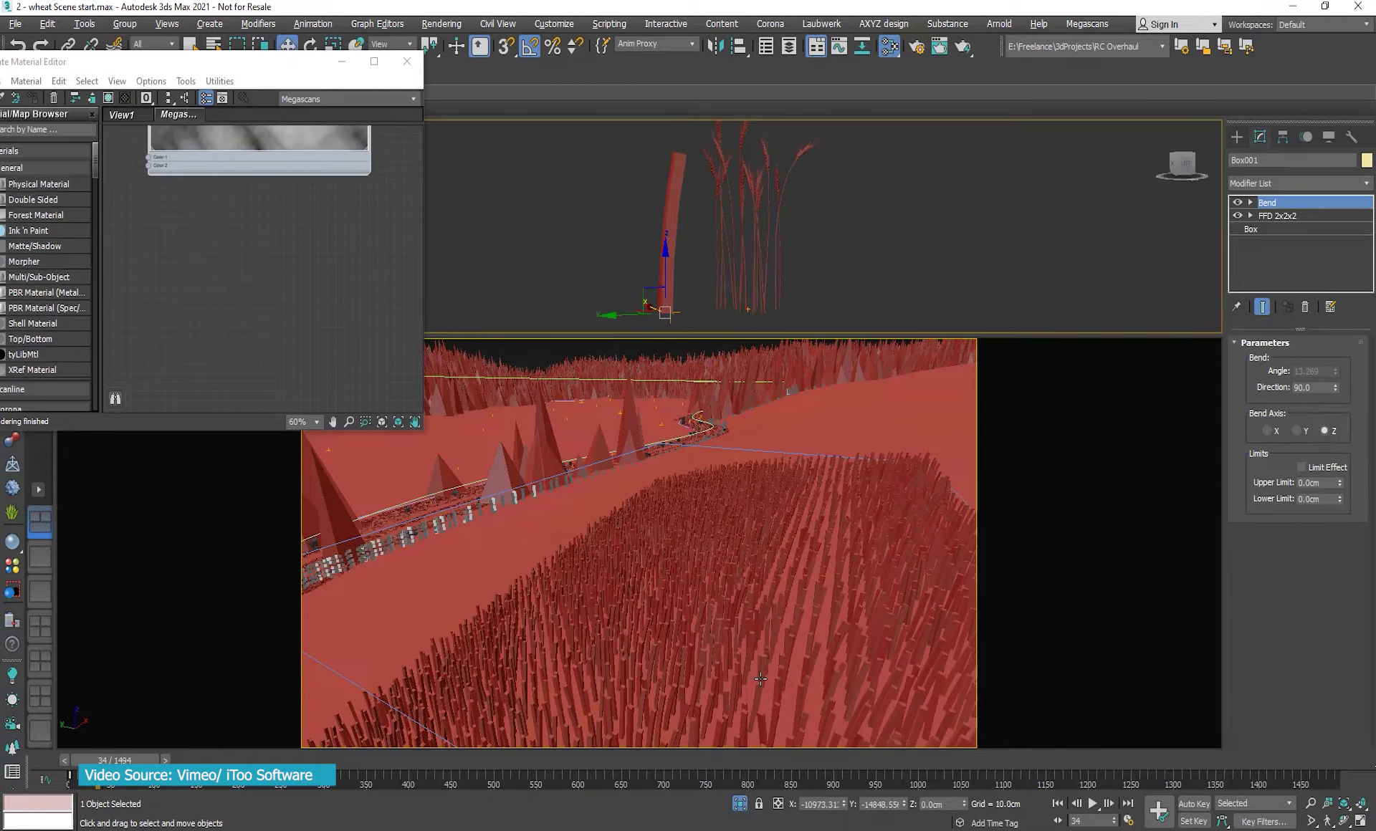
left_click(761, 679)
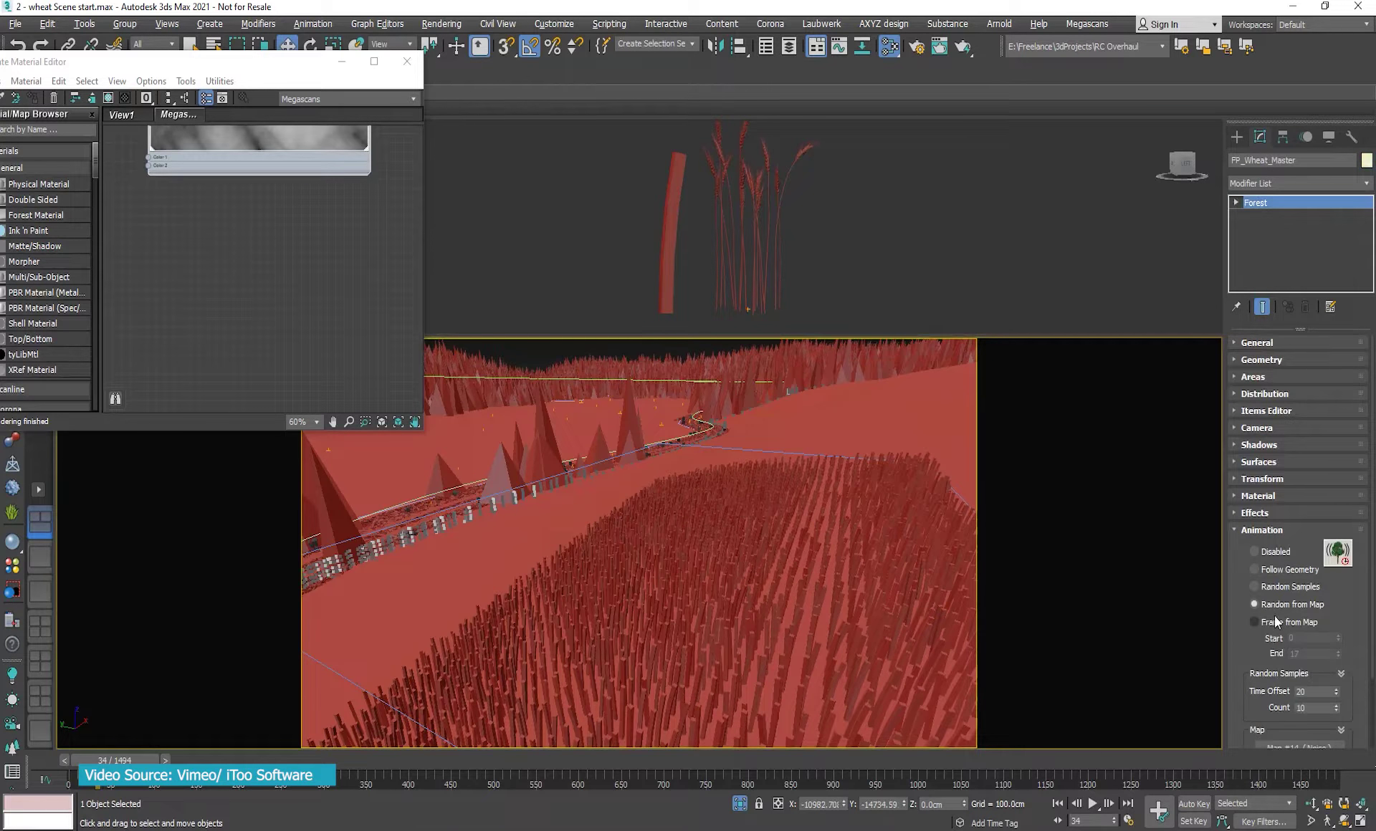
- Set End frame 40, link the Gradient map as the animation map, and raise its V Offset to 5.13
left_click_drag(1308, 652, 1248, 651)
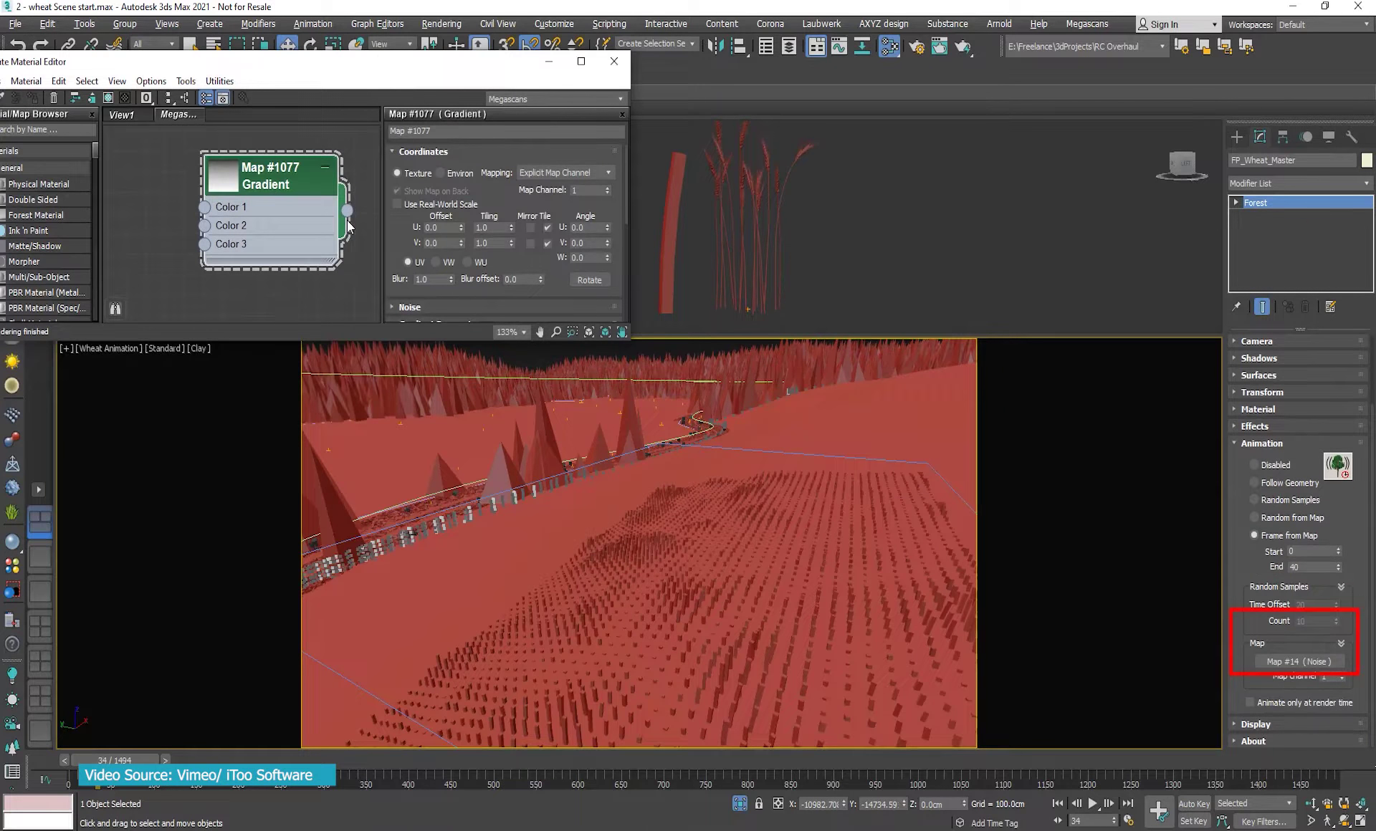
left_click_drag(348, 212, 1314, 662)
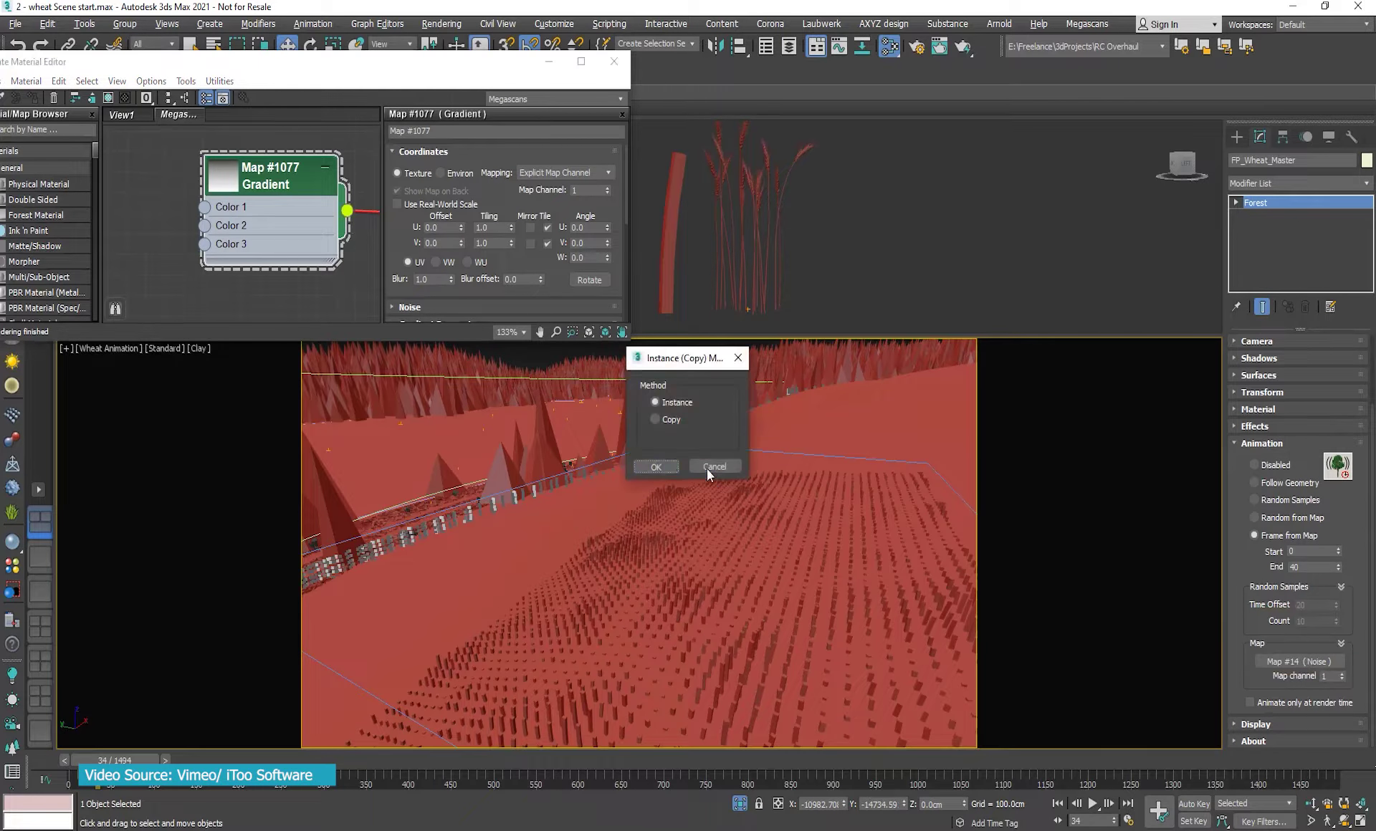
left_click(656, 467)
left_click_drag(461, 243, 482, 374)
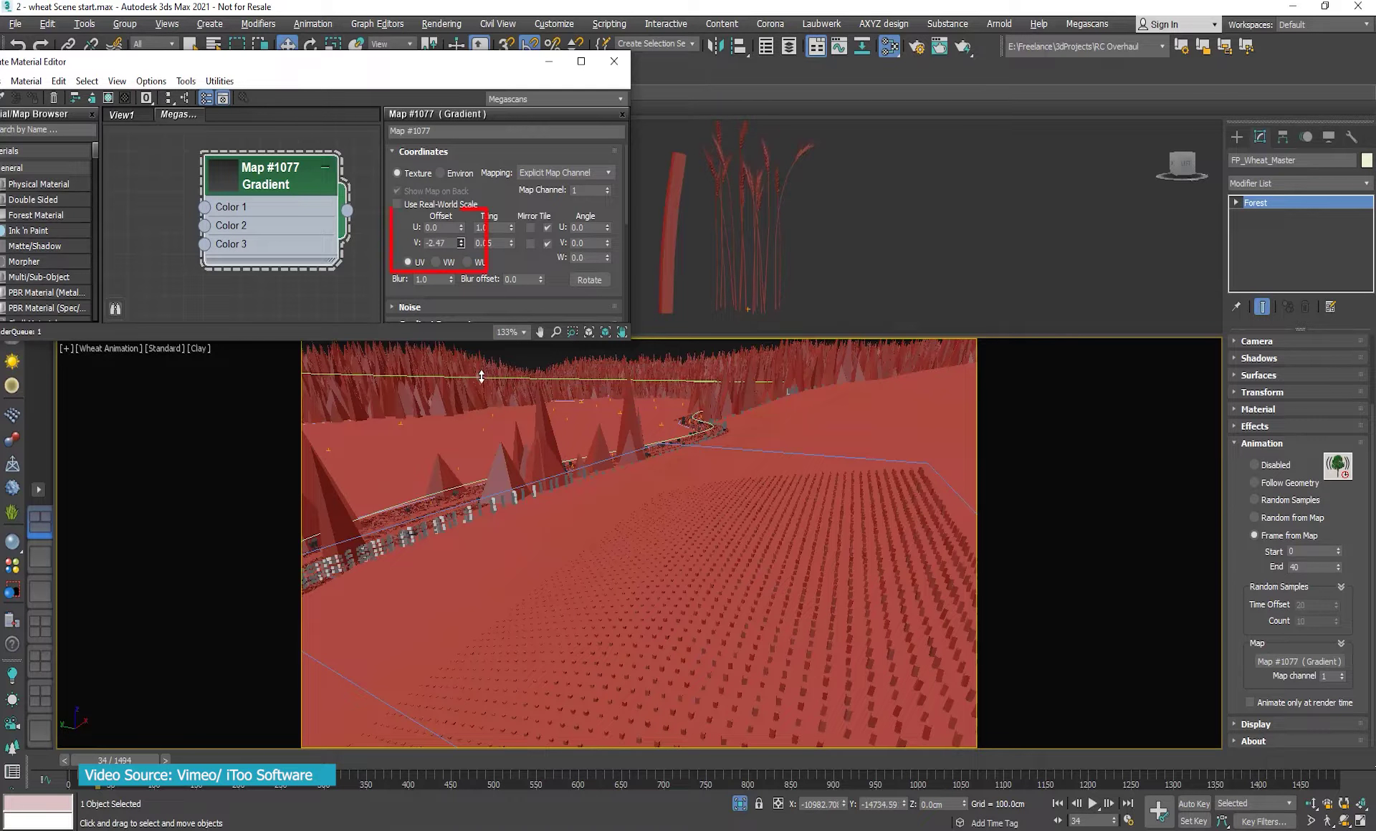
mouse_move(481, 376)
left_mouse_down()
mouse_move(429, 408)
mouse_move(531, 640)
left_mouse_up()
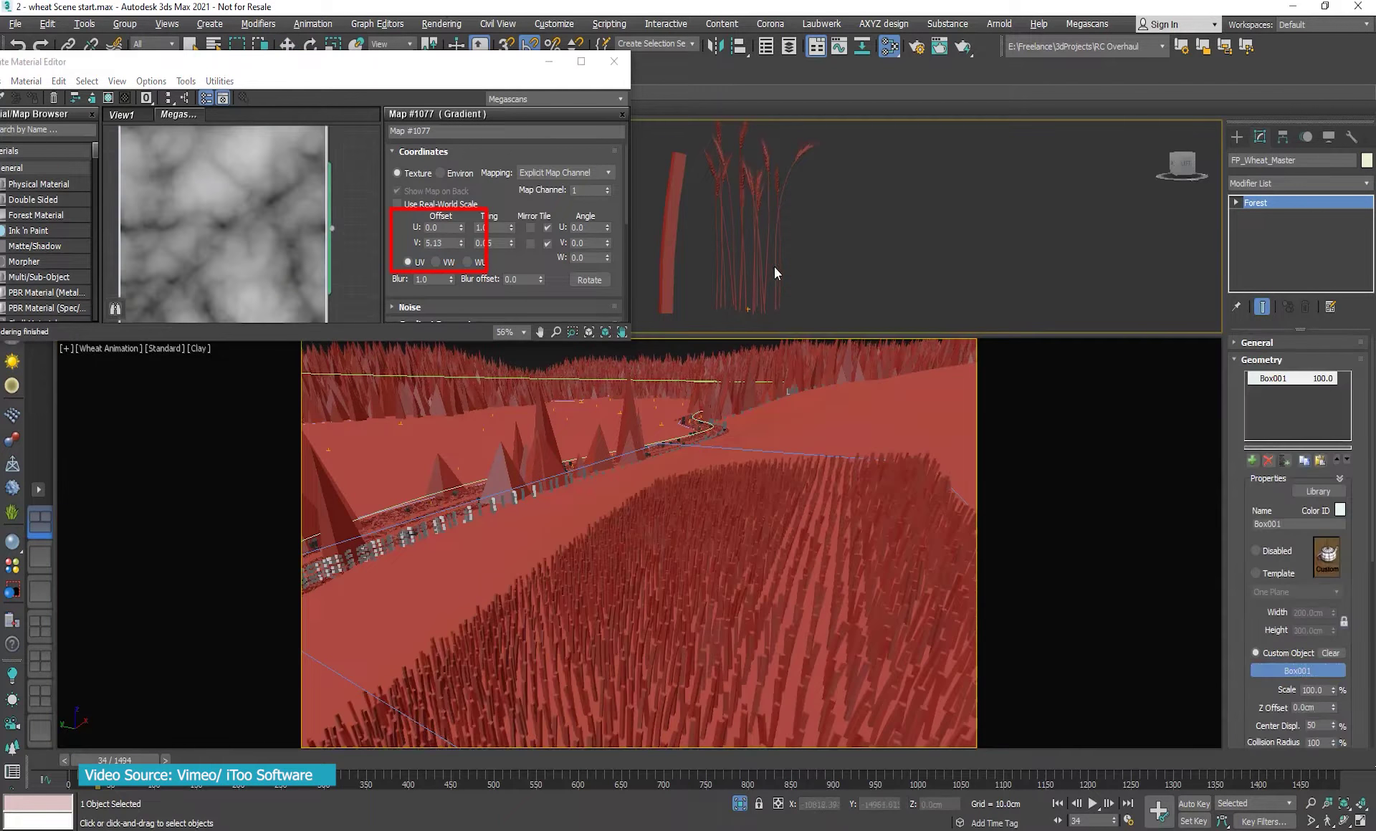
- Turn on the Wheat Field scattering area in the forest's settings
left_click(748, 469)
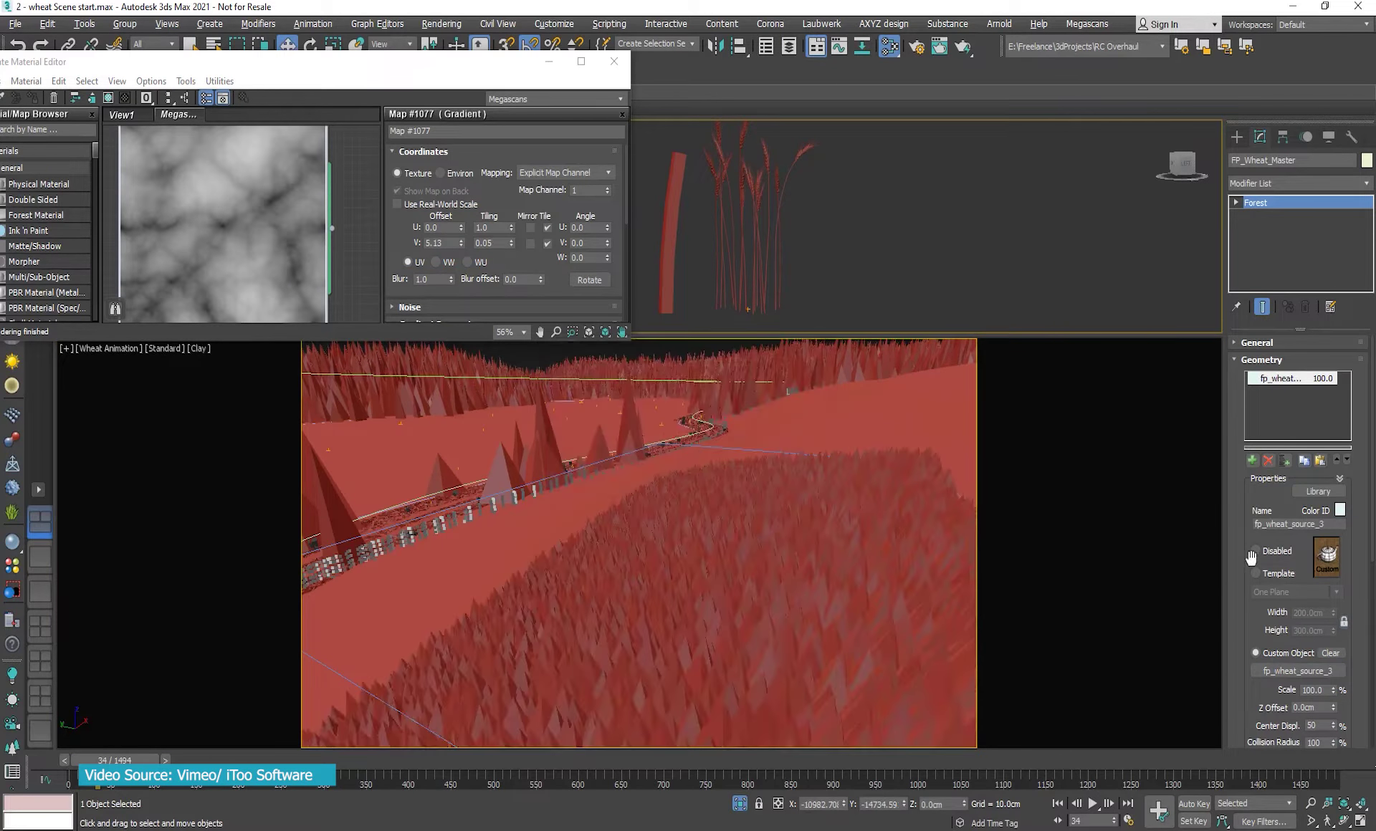
left_click(1263, 361)
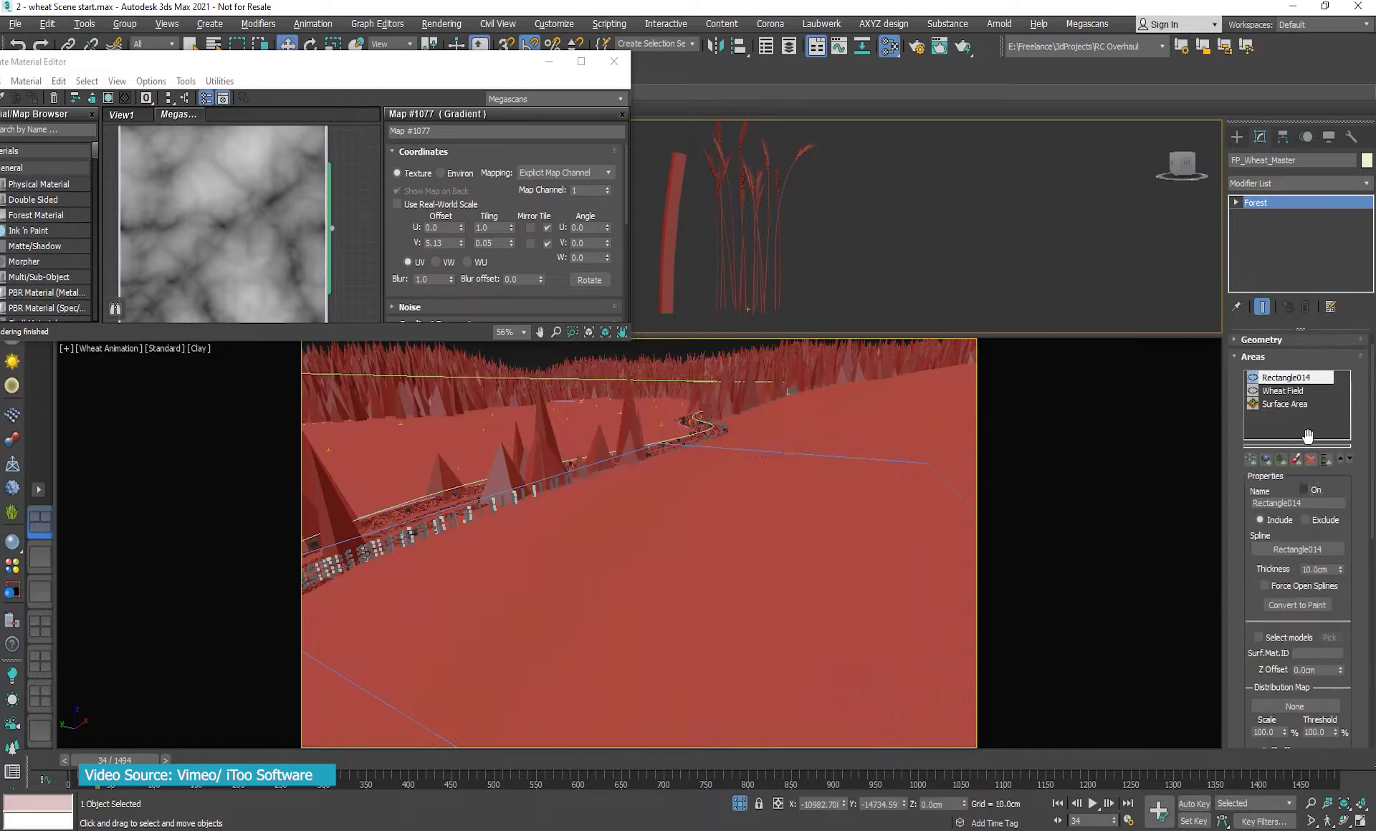
left_click(1282, 390)
left_click(1303, 490)
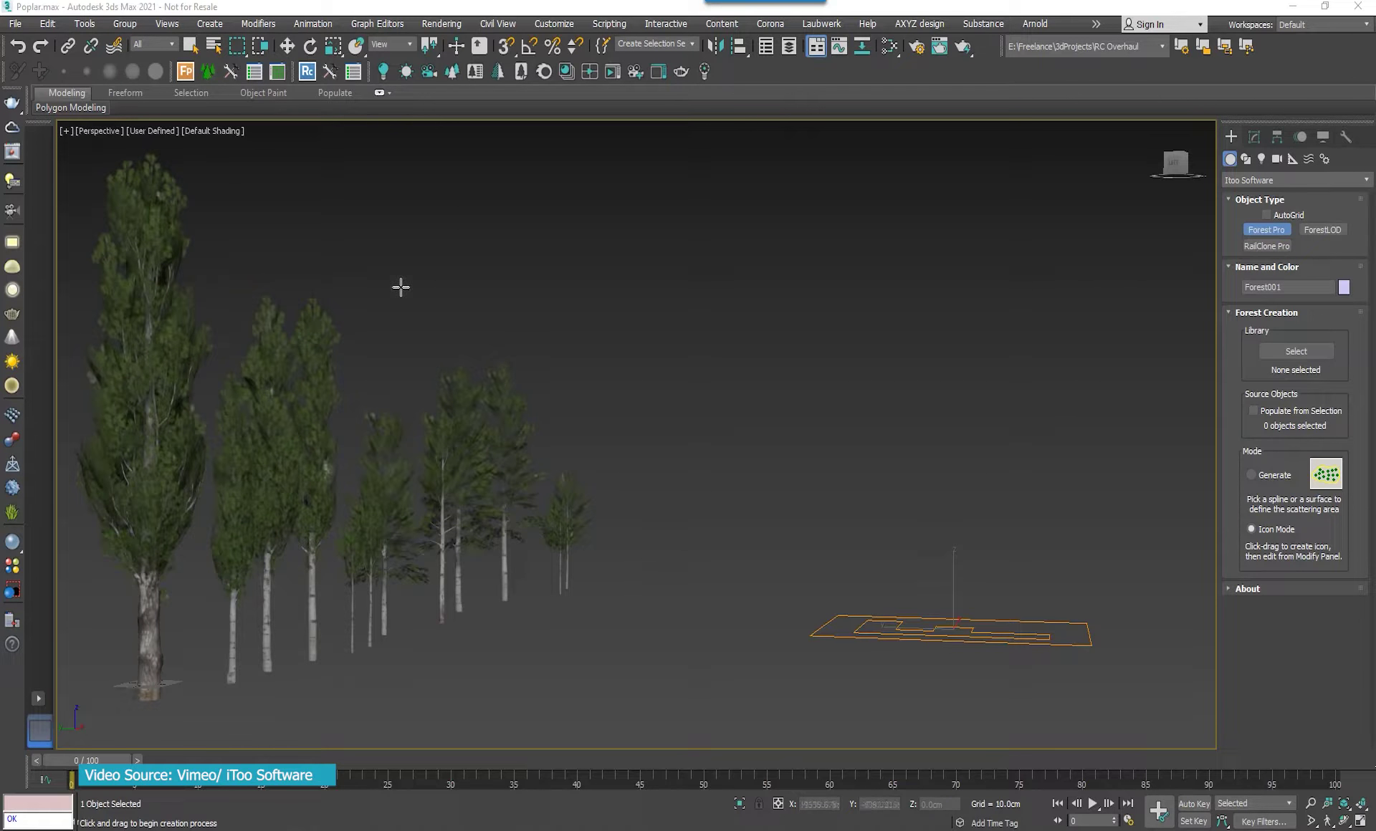
- Select all twelve poplar trees with the Forest library browser open
left_click(279, 73)
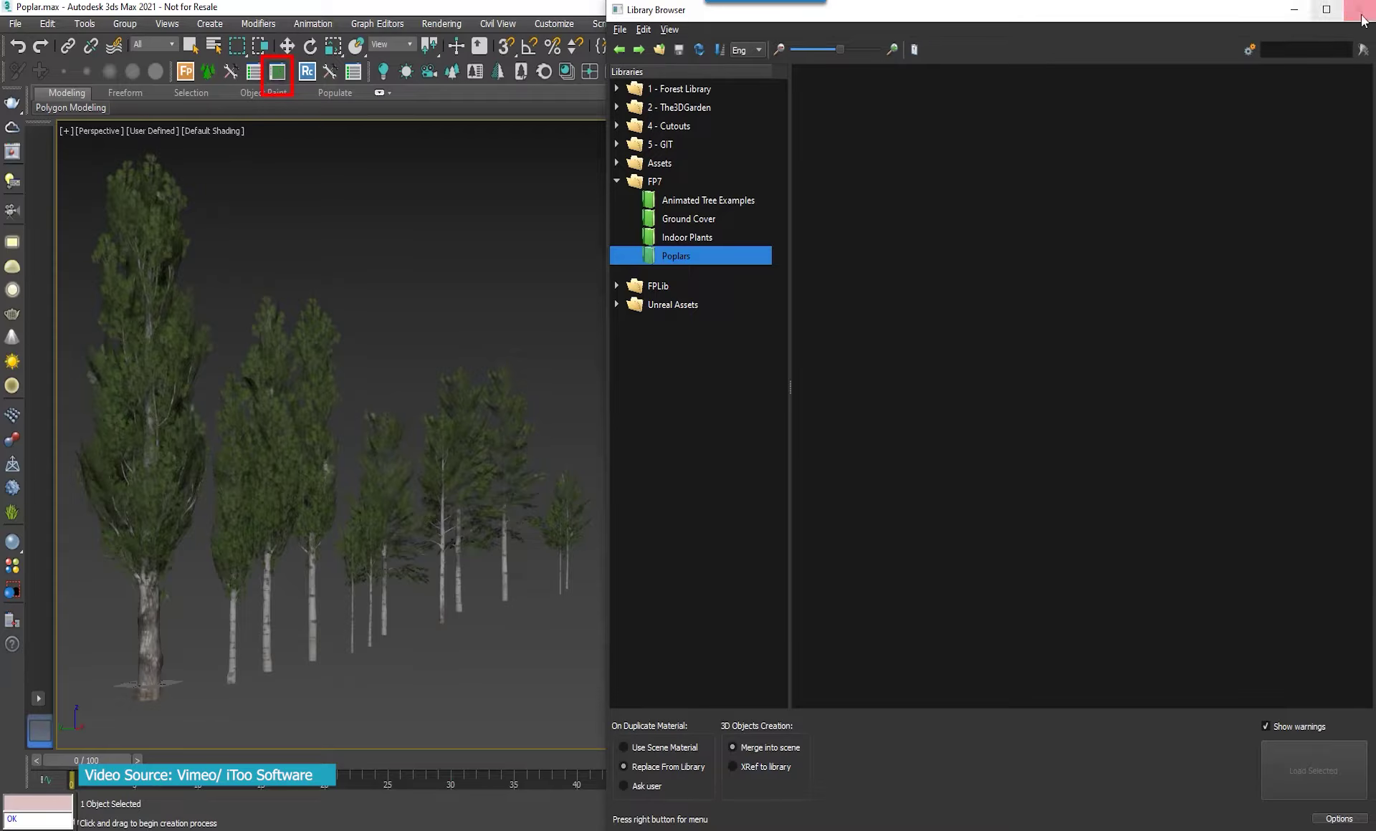
left_click(1359, 9)
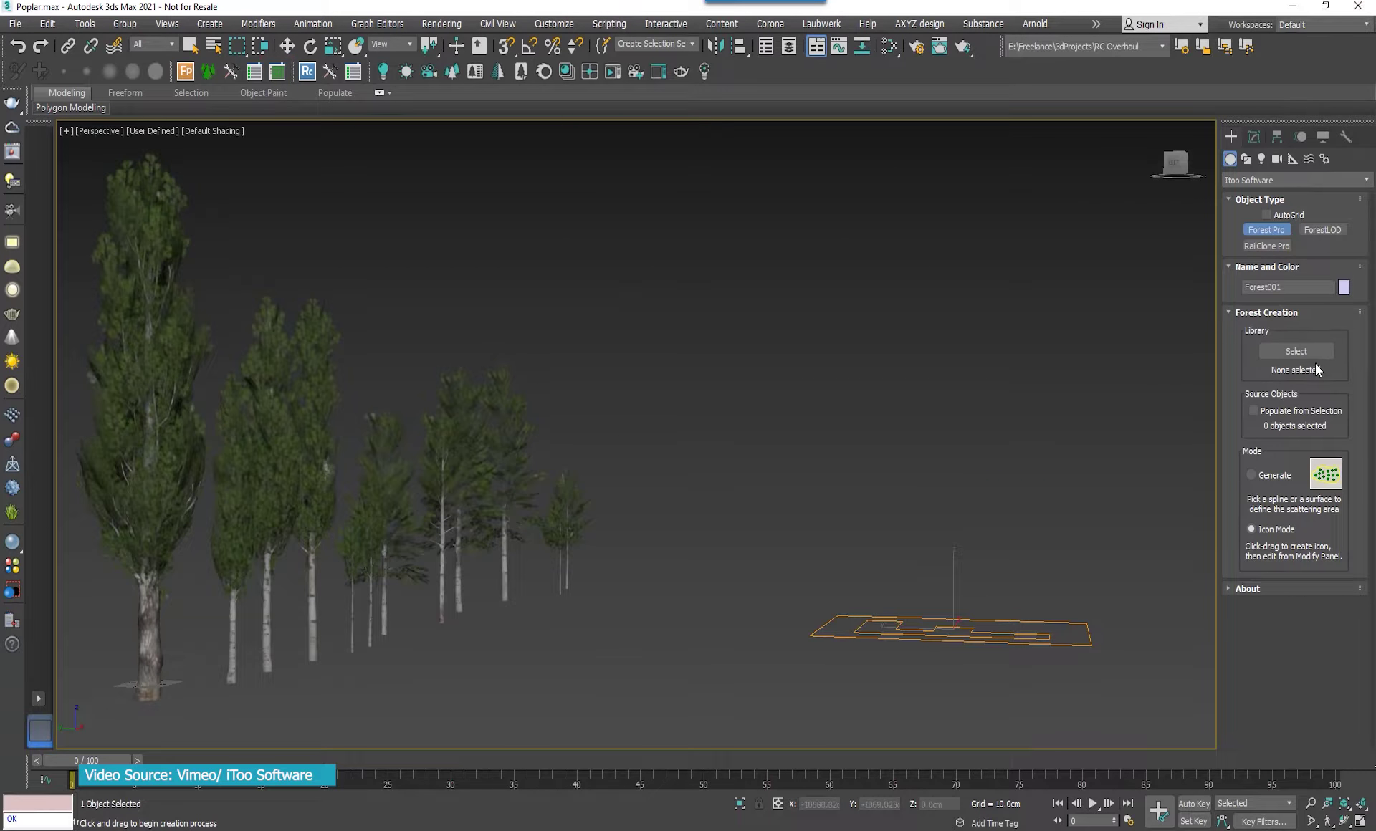
left_click(1315, 356)
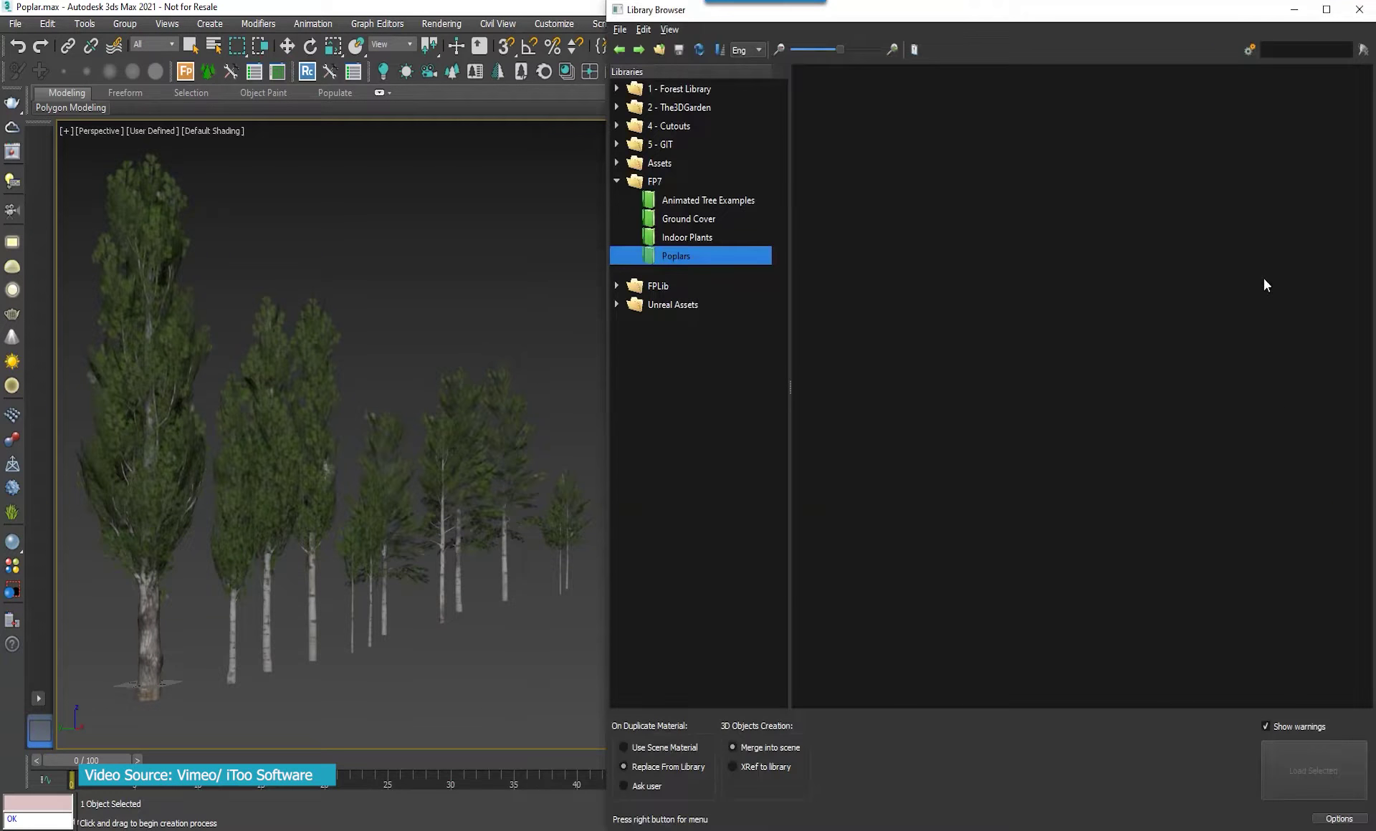
left_click(1358, 10)
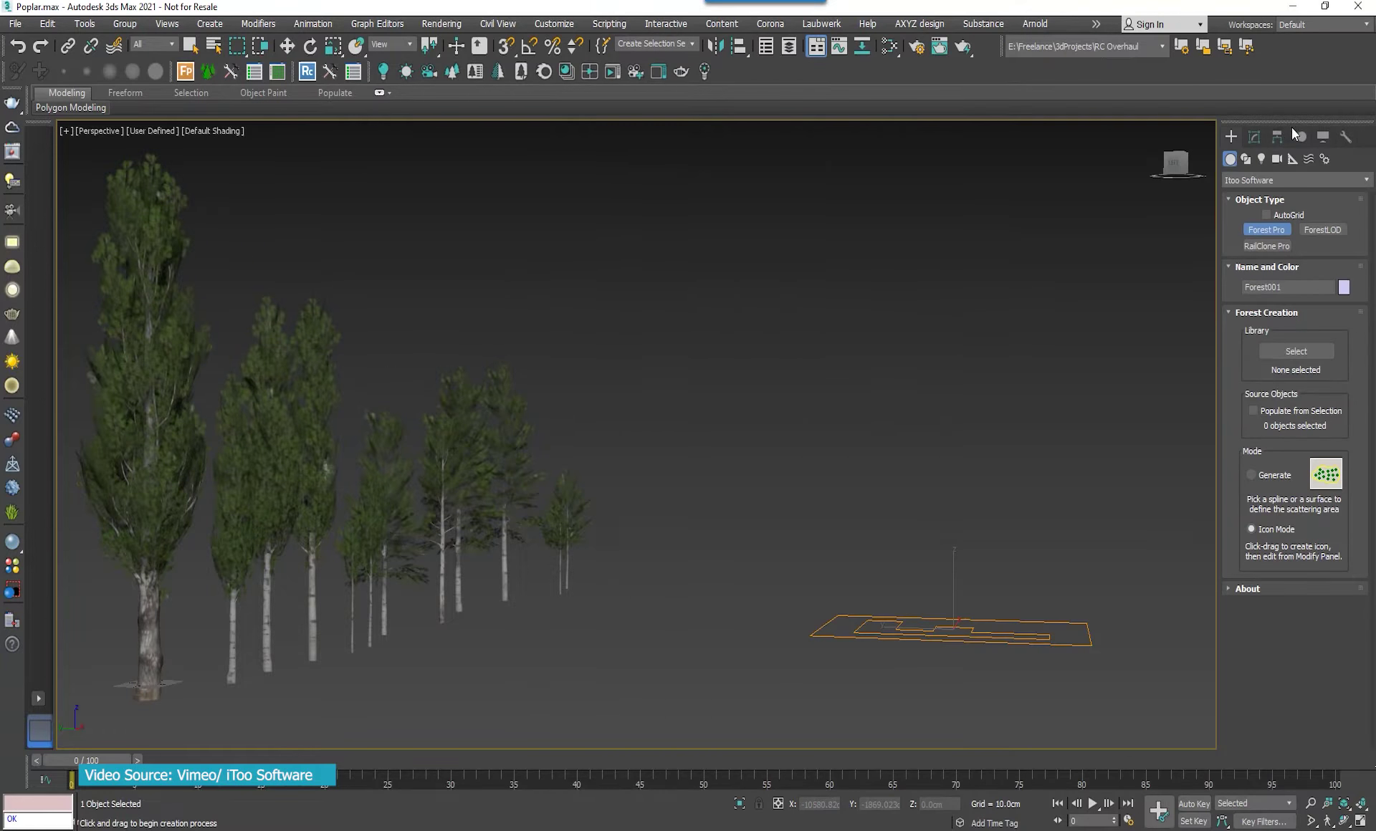
left_click(1255, 139)
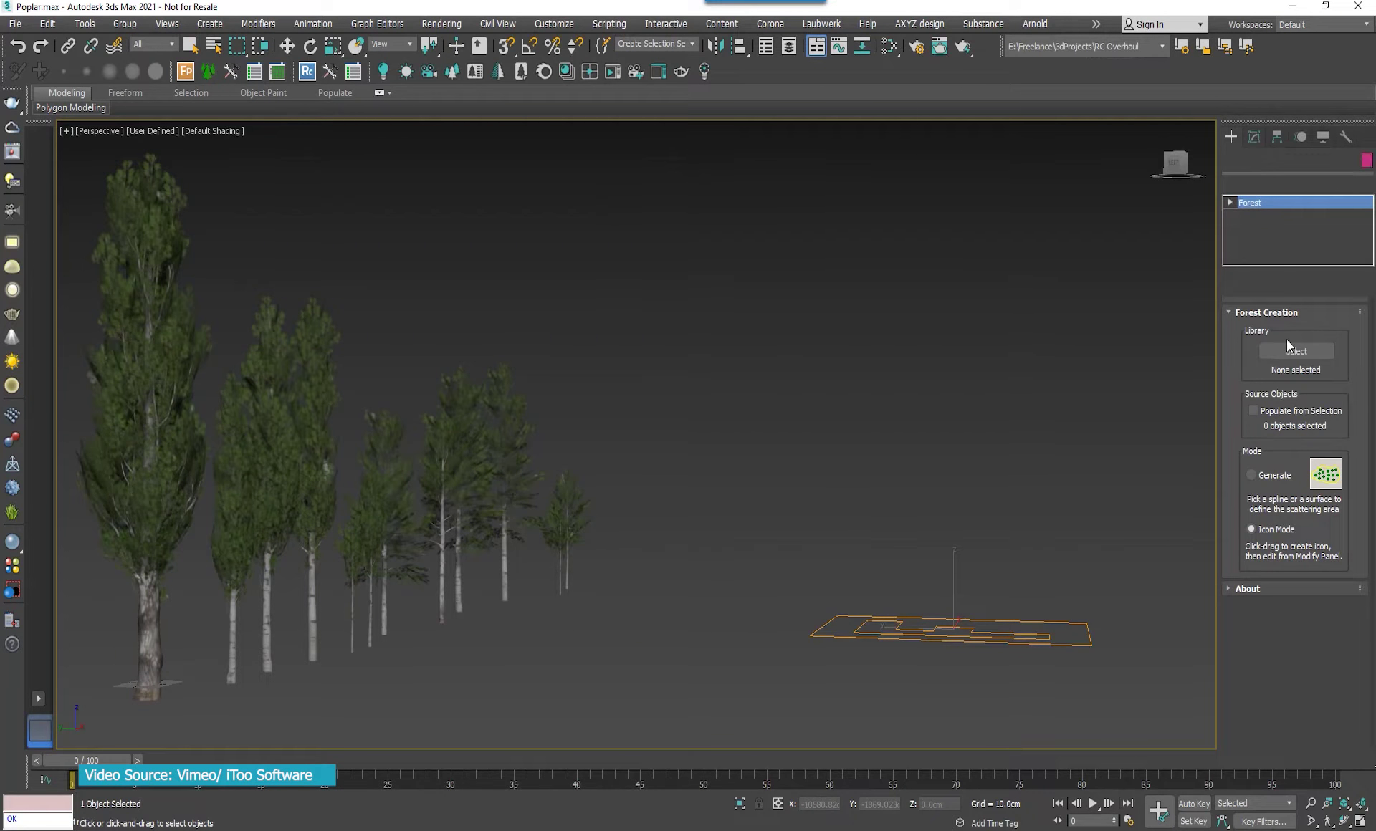
left_click(1314, 465)
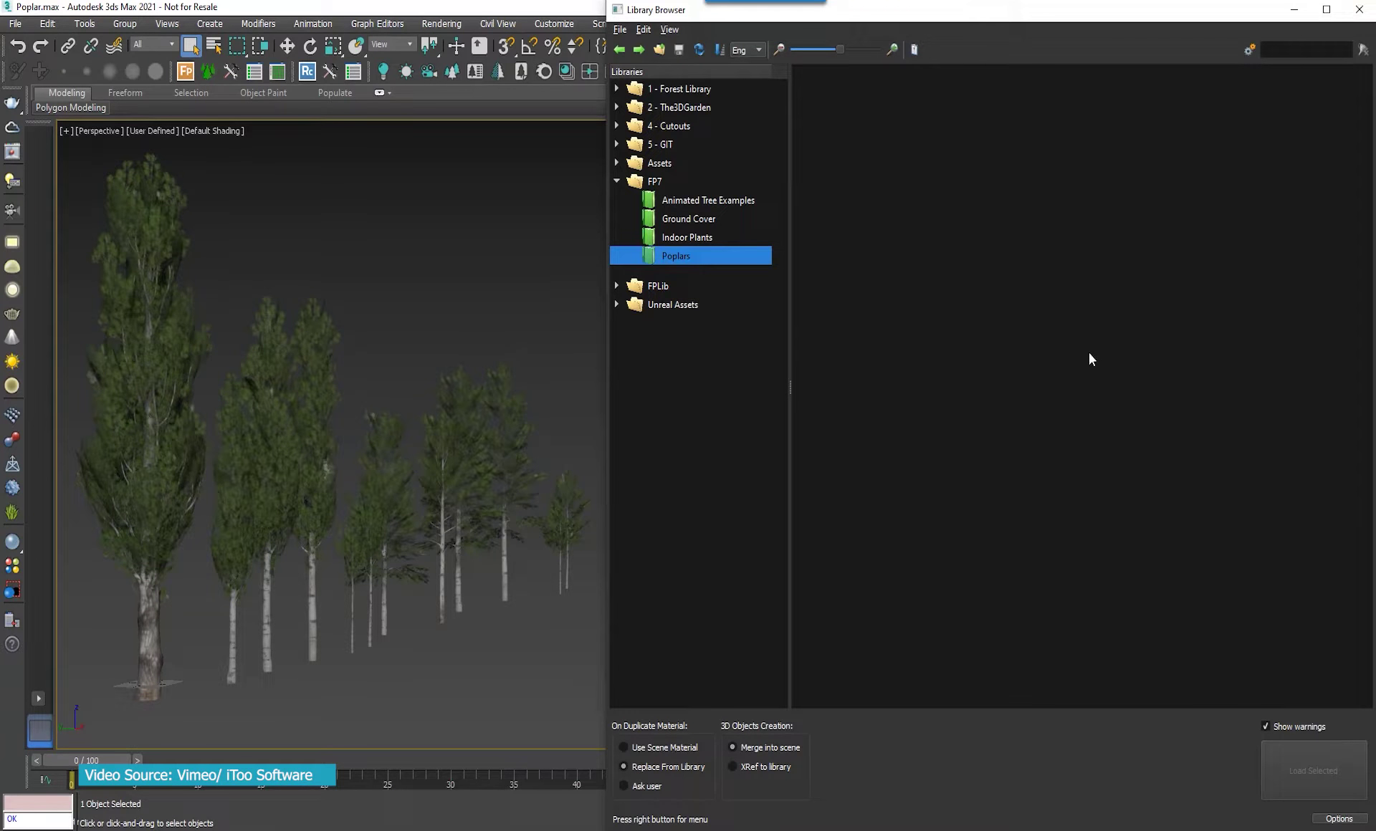
left_click_drag(577, 377, 390, 515)
left_click_drag(128, 608, 182, 612)
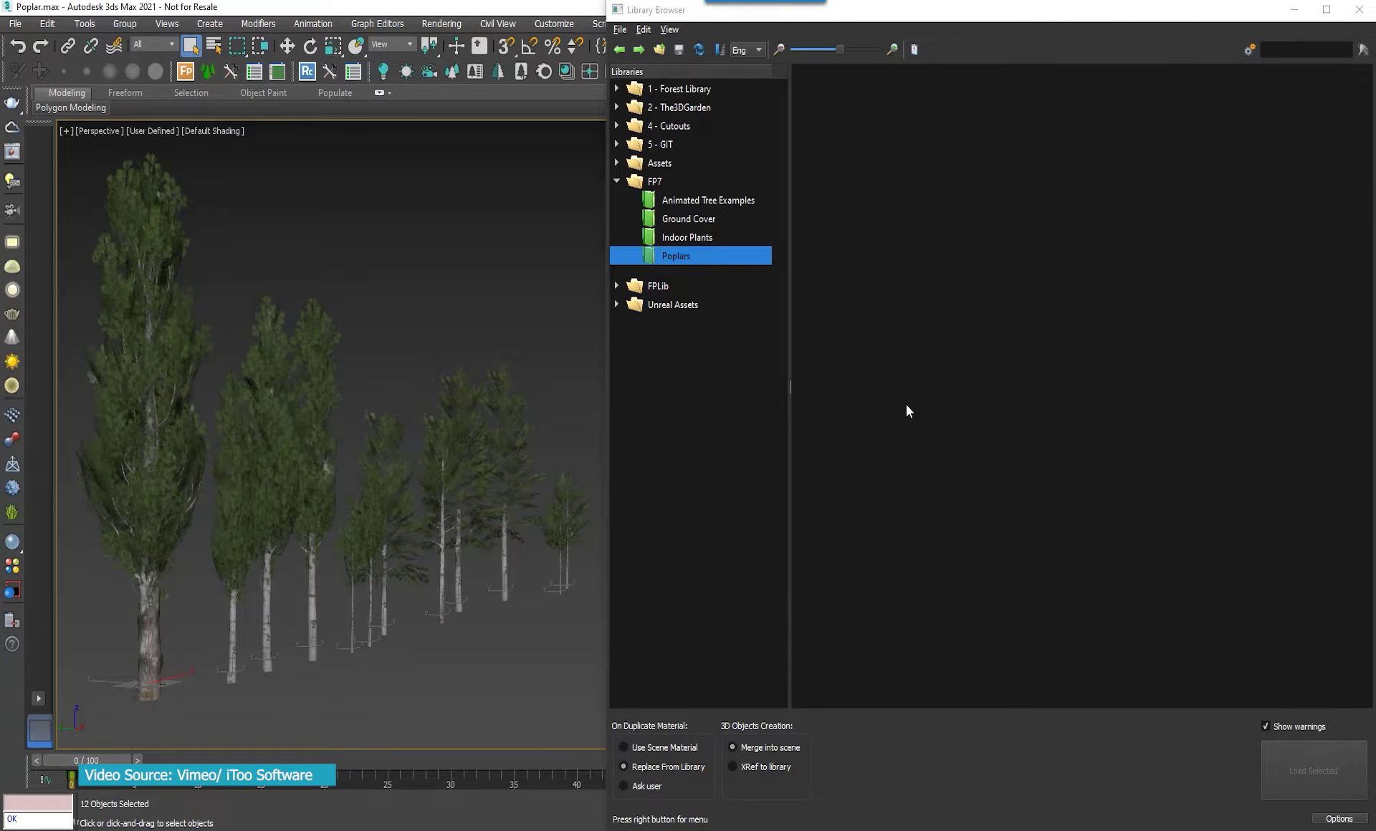
left_click(699, 263)
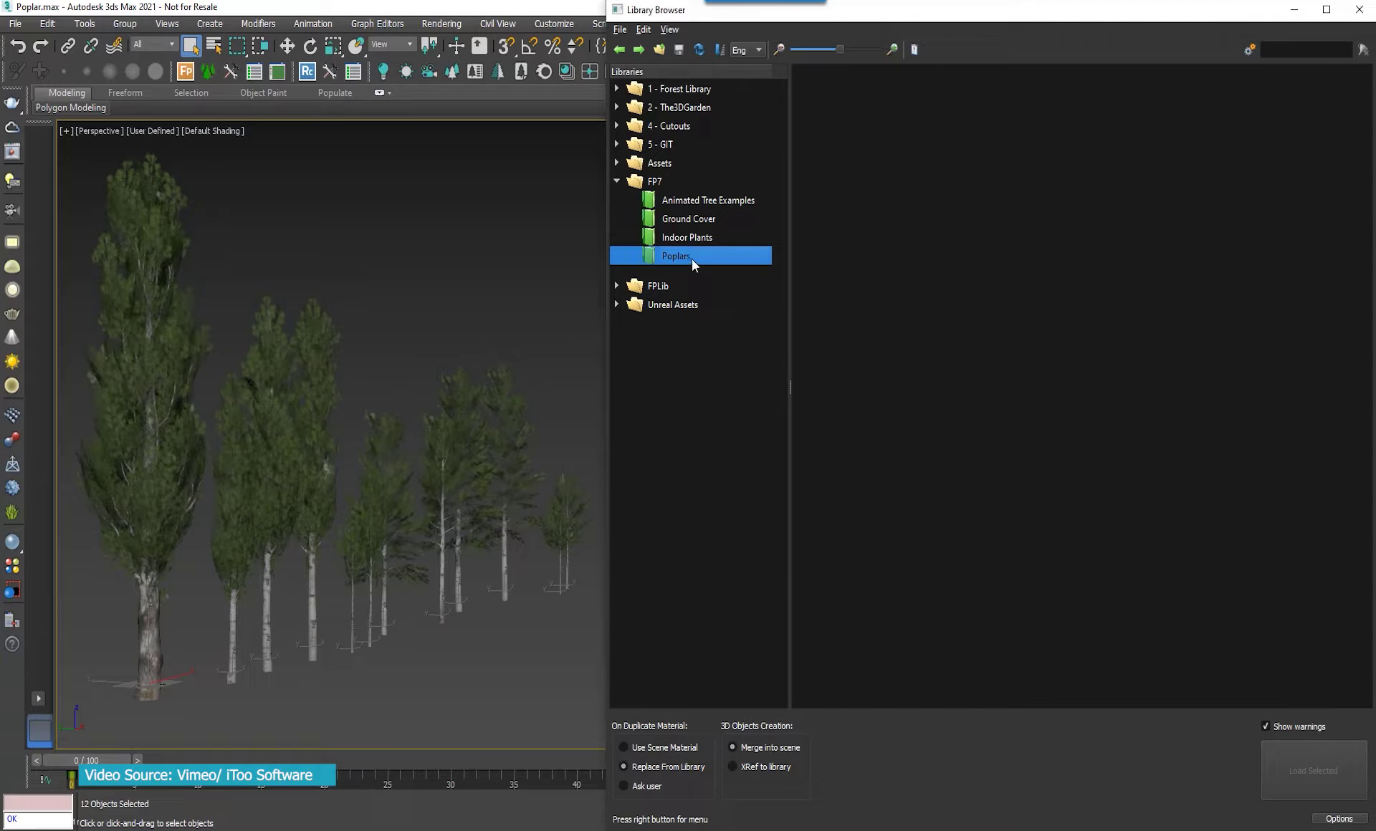
- Start importing the trees into the Poplars library, with scene file Poplars.max
right_click(943, 161)
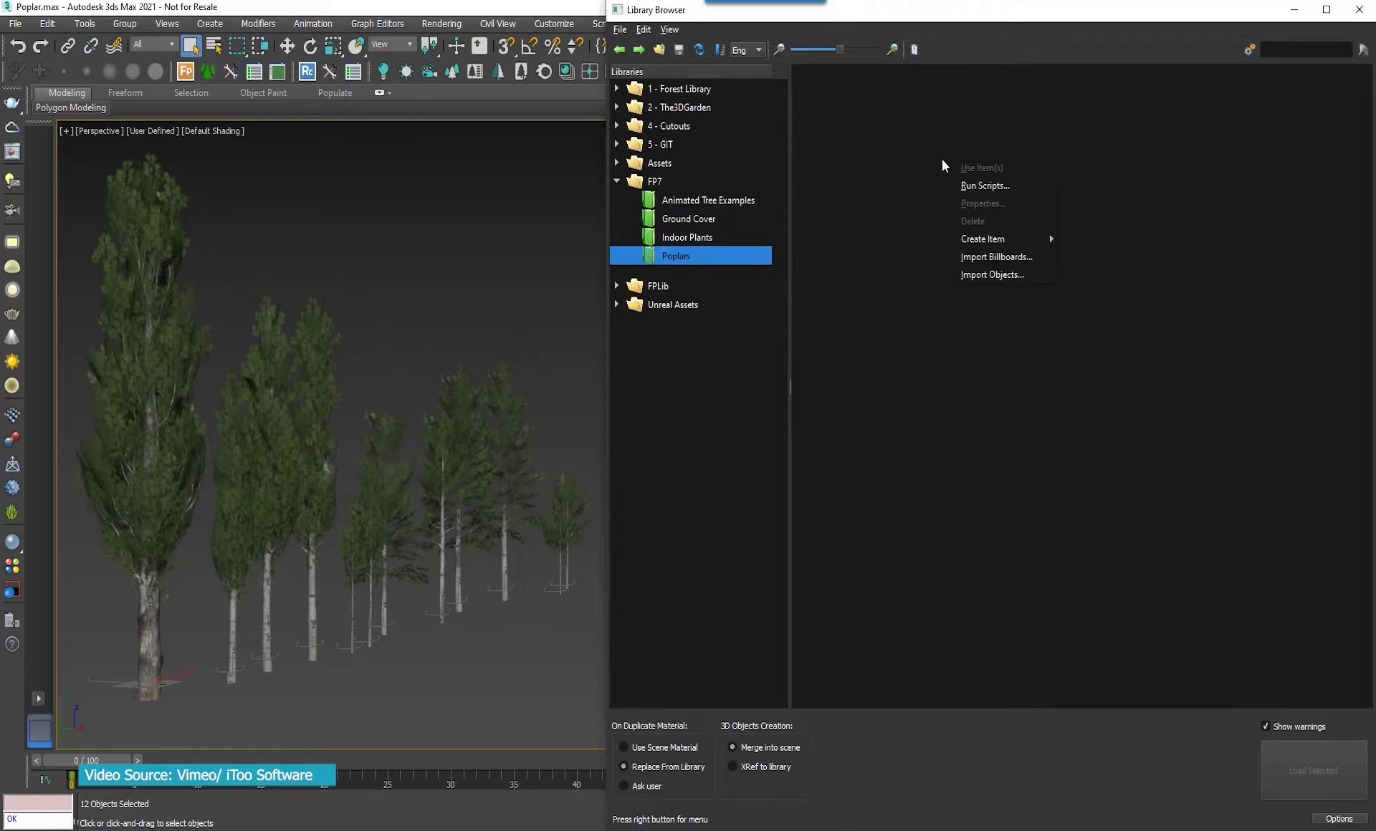
left_click(987, 279)
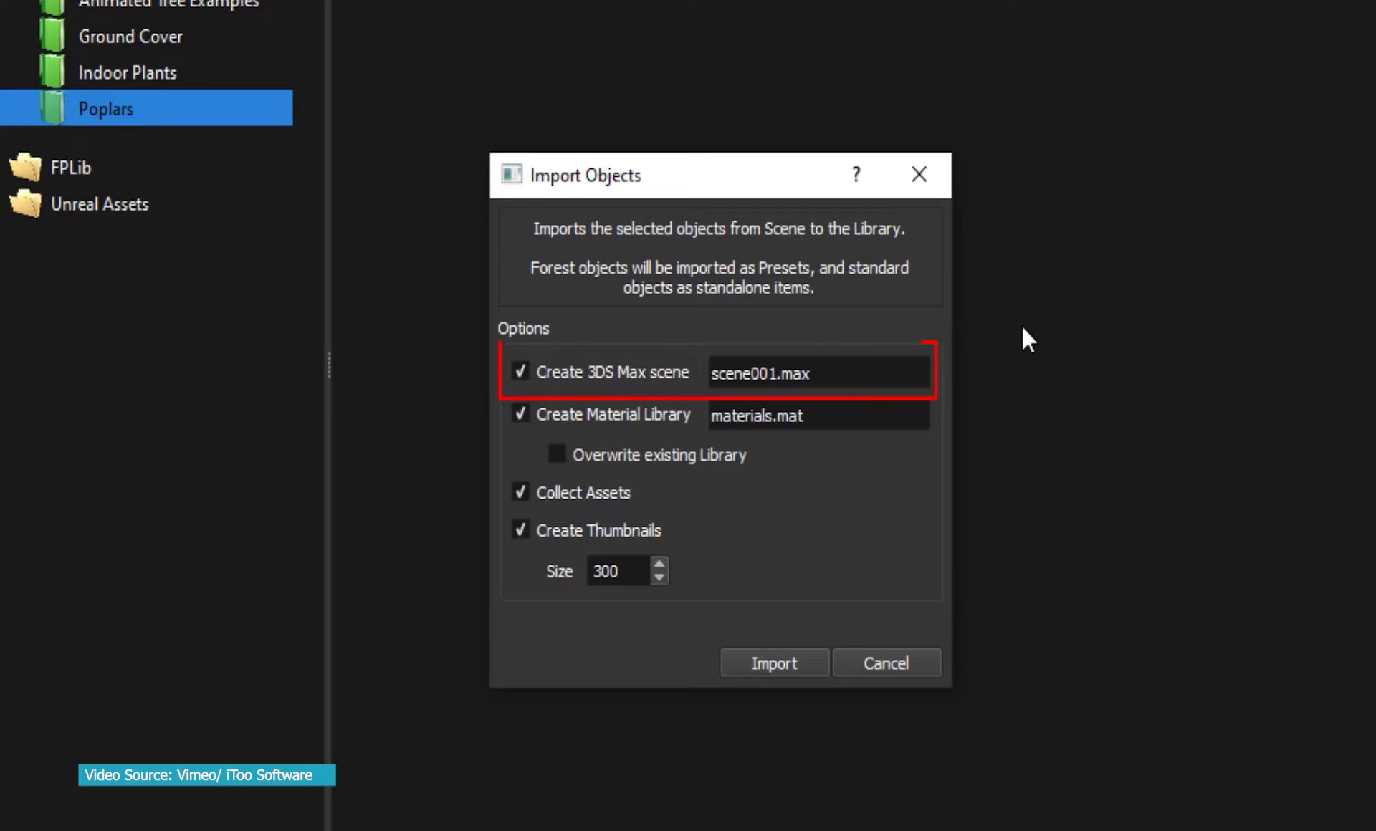
left_click(866, 385)
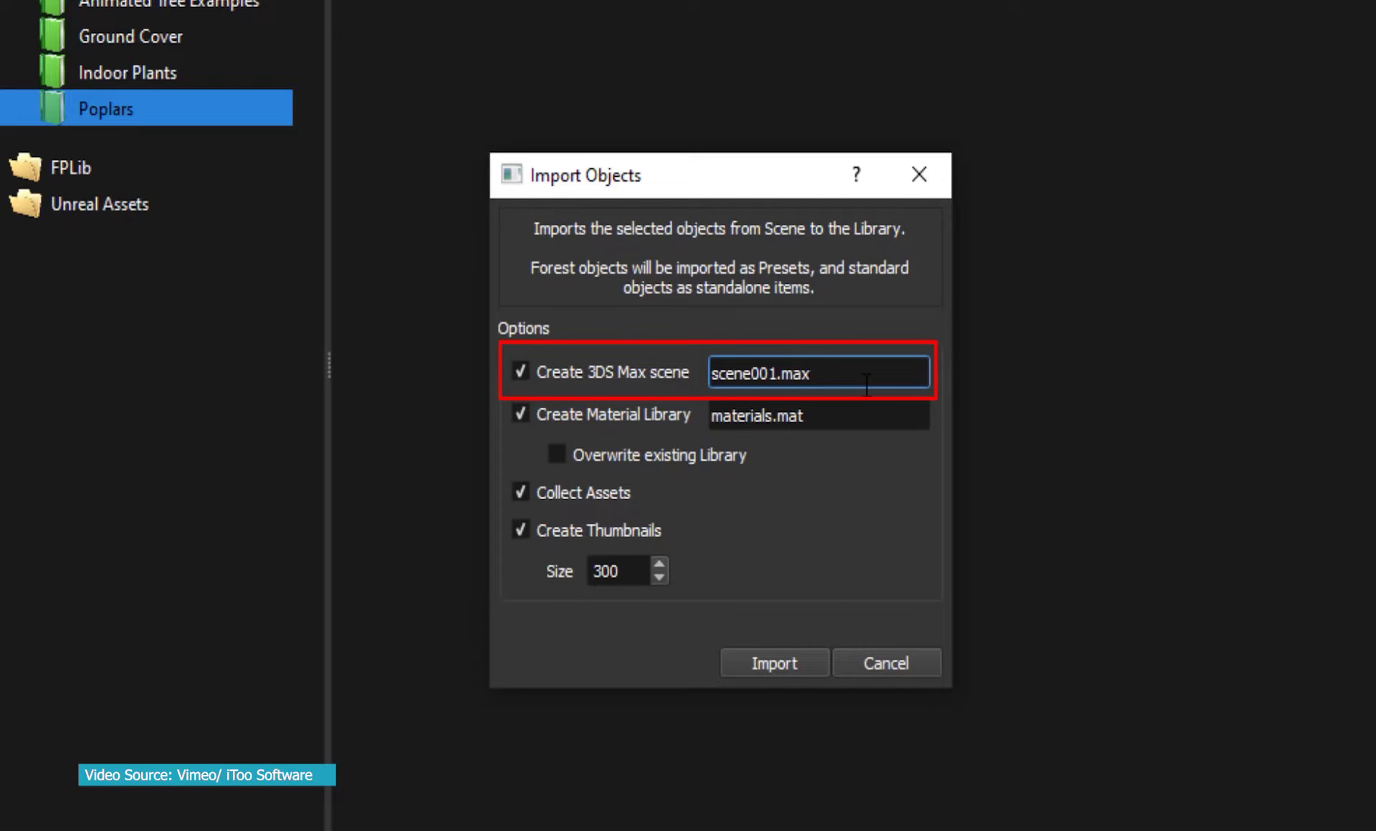
key("shift+Home")
type("Popl")
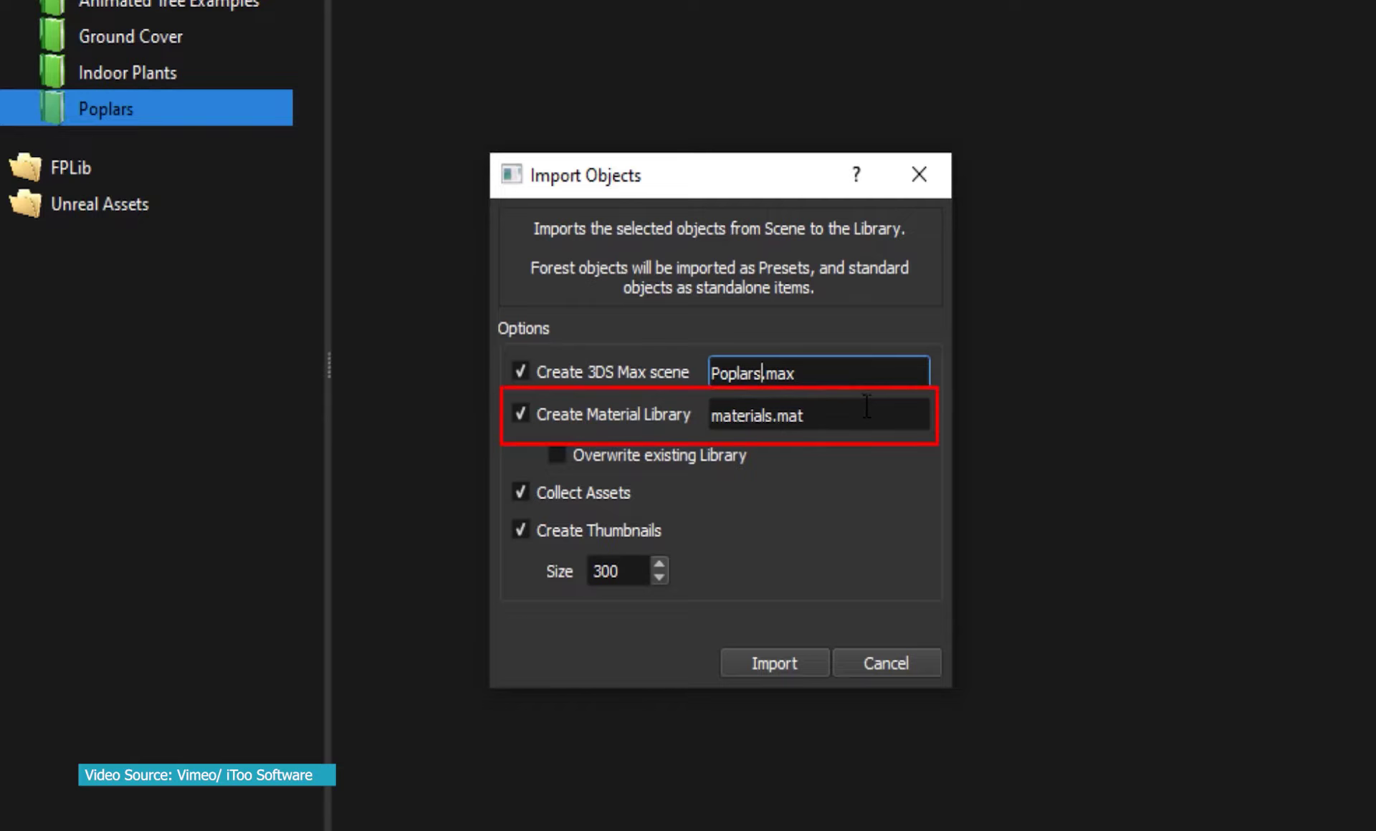
- Rename the import's material library file to Poplars.mat
left_click(864, 414)
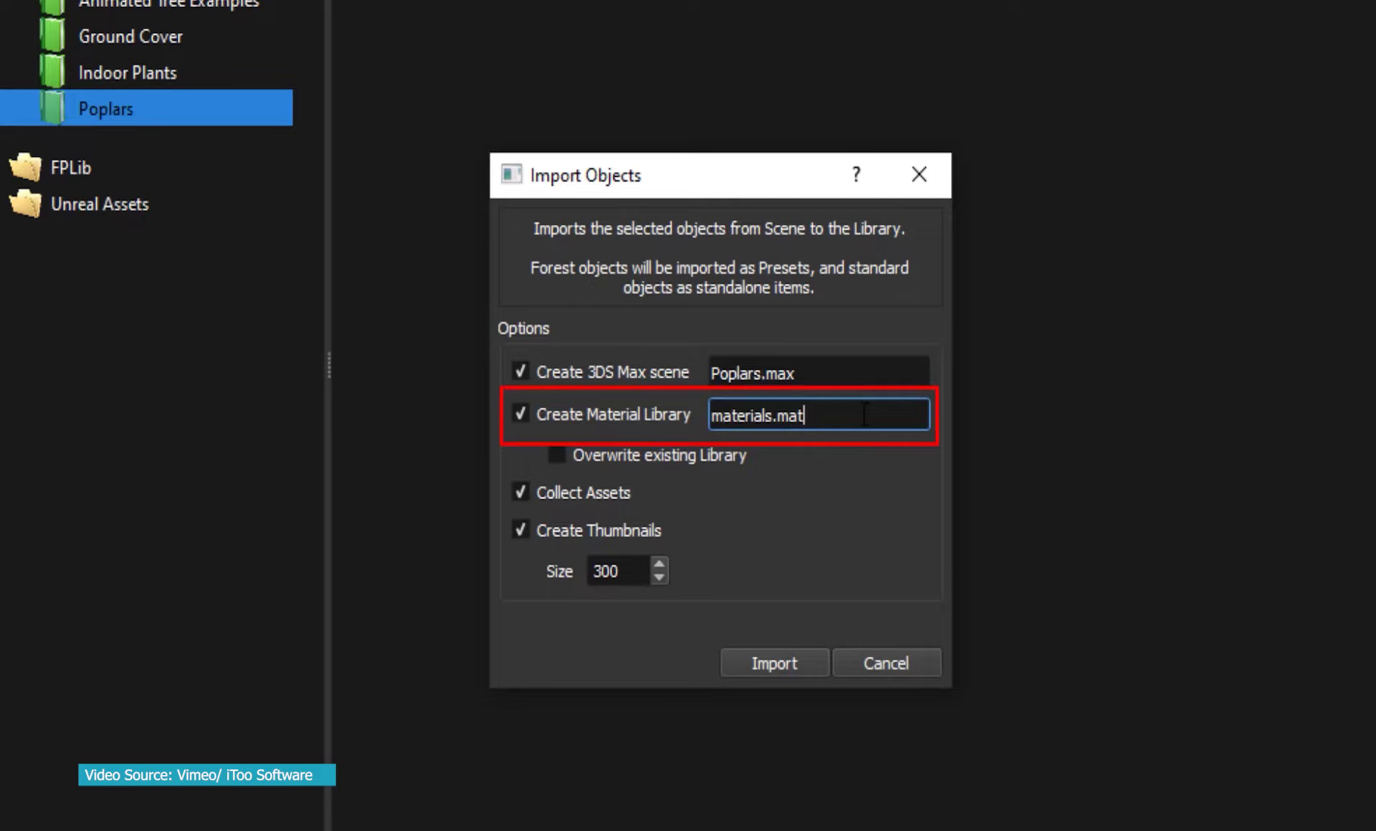
key("Left")
key("Left")
key("Left")
key("Left")
key("shift+Home")
type("POplats")
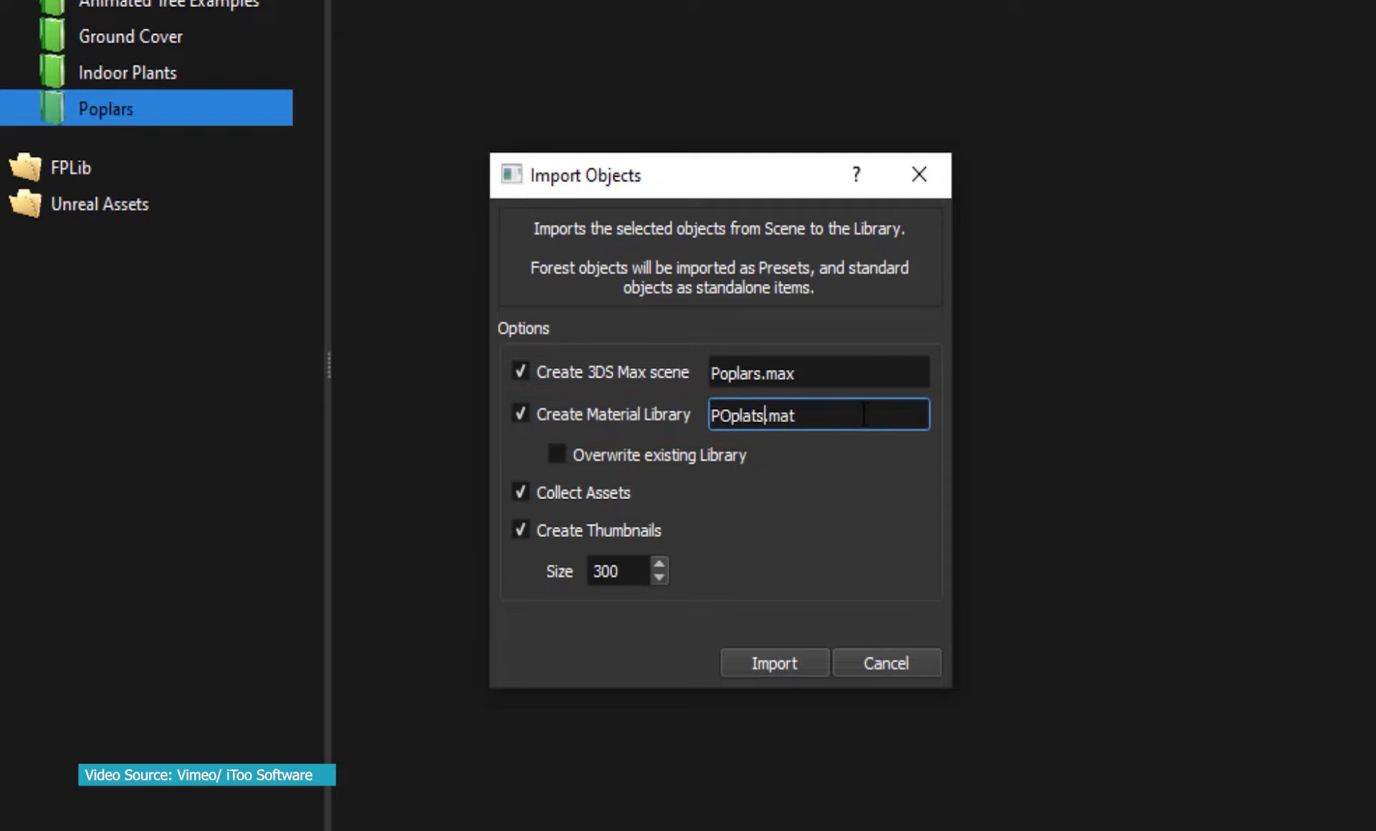
key("shift+Home")
type("Poplars")
left_click(835, 464)
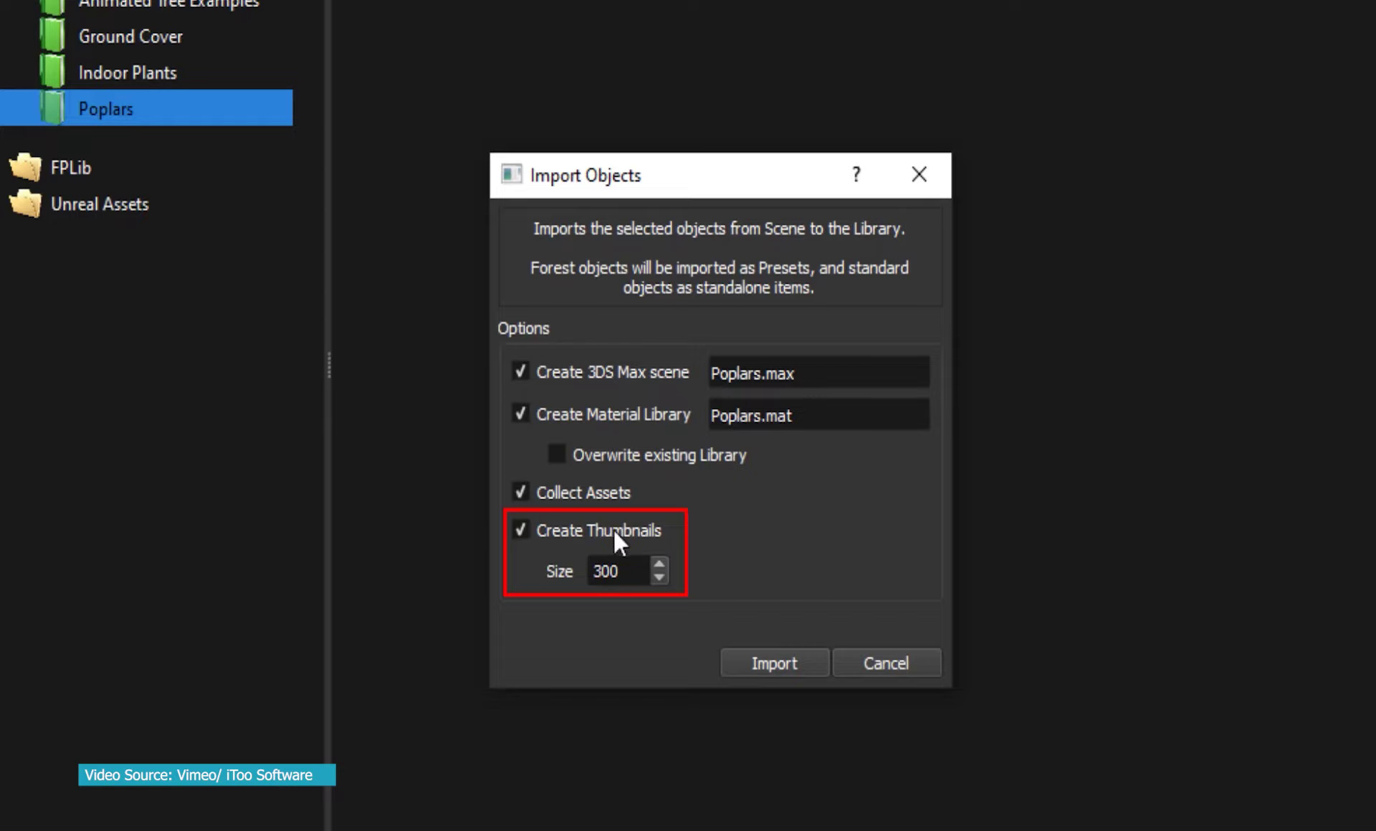
- Set thumbnail size 600, import the poplars, and dismiss the success message
double_click(630, 580)
type("600")
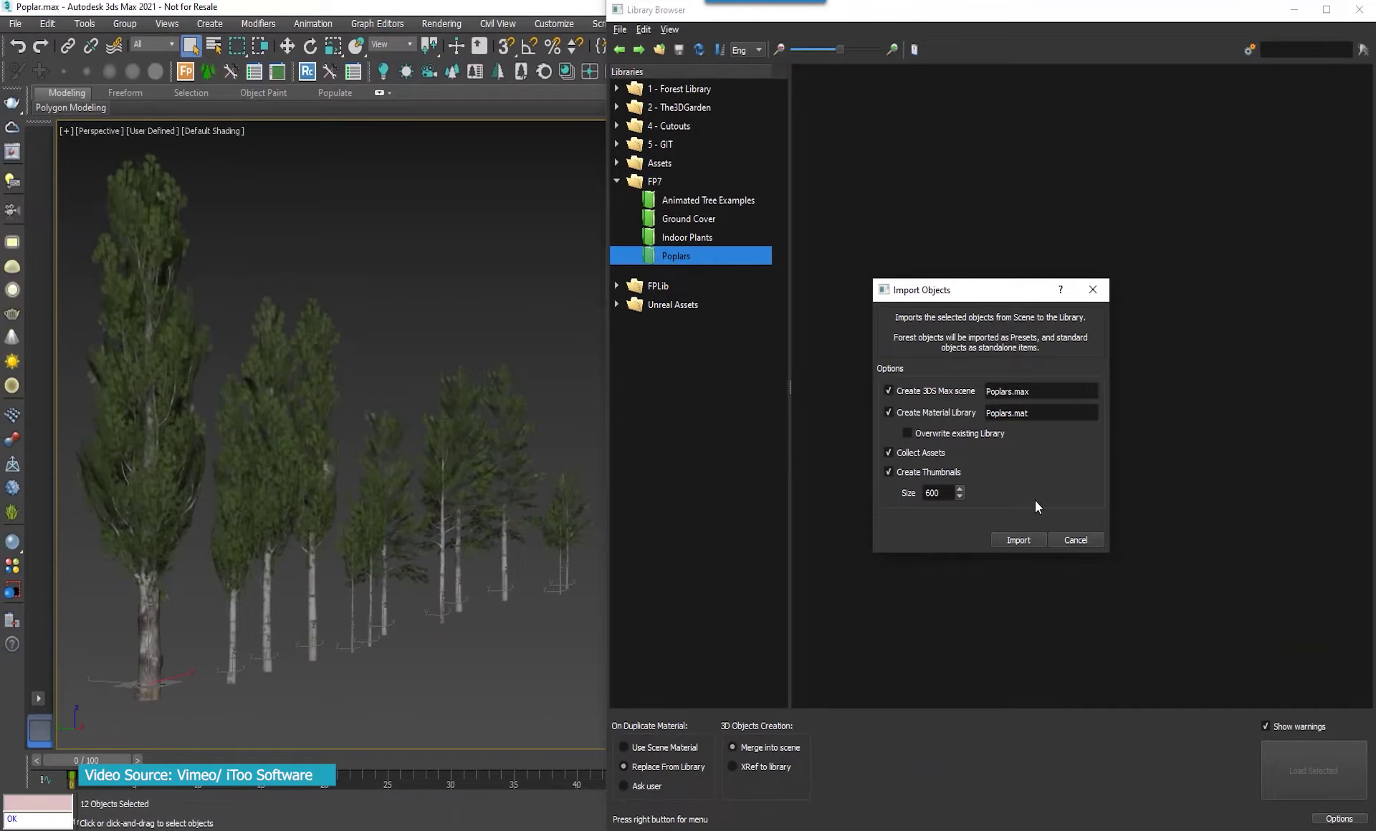
left_click(1019, 540)
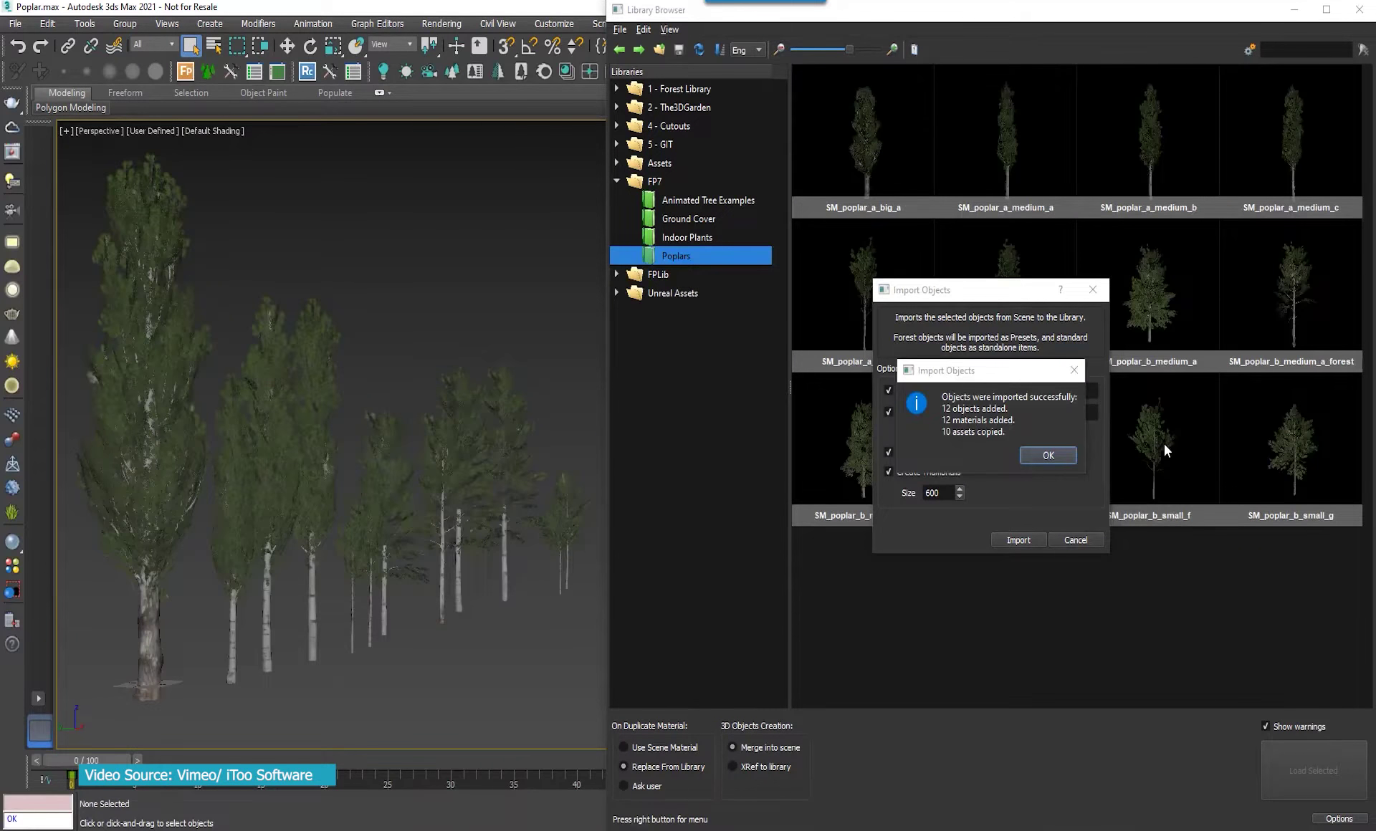
left_click(1036, 456)
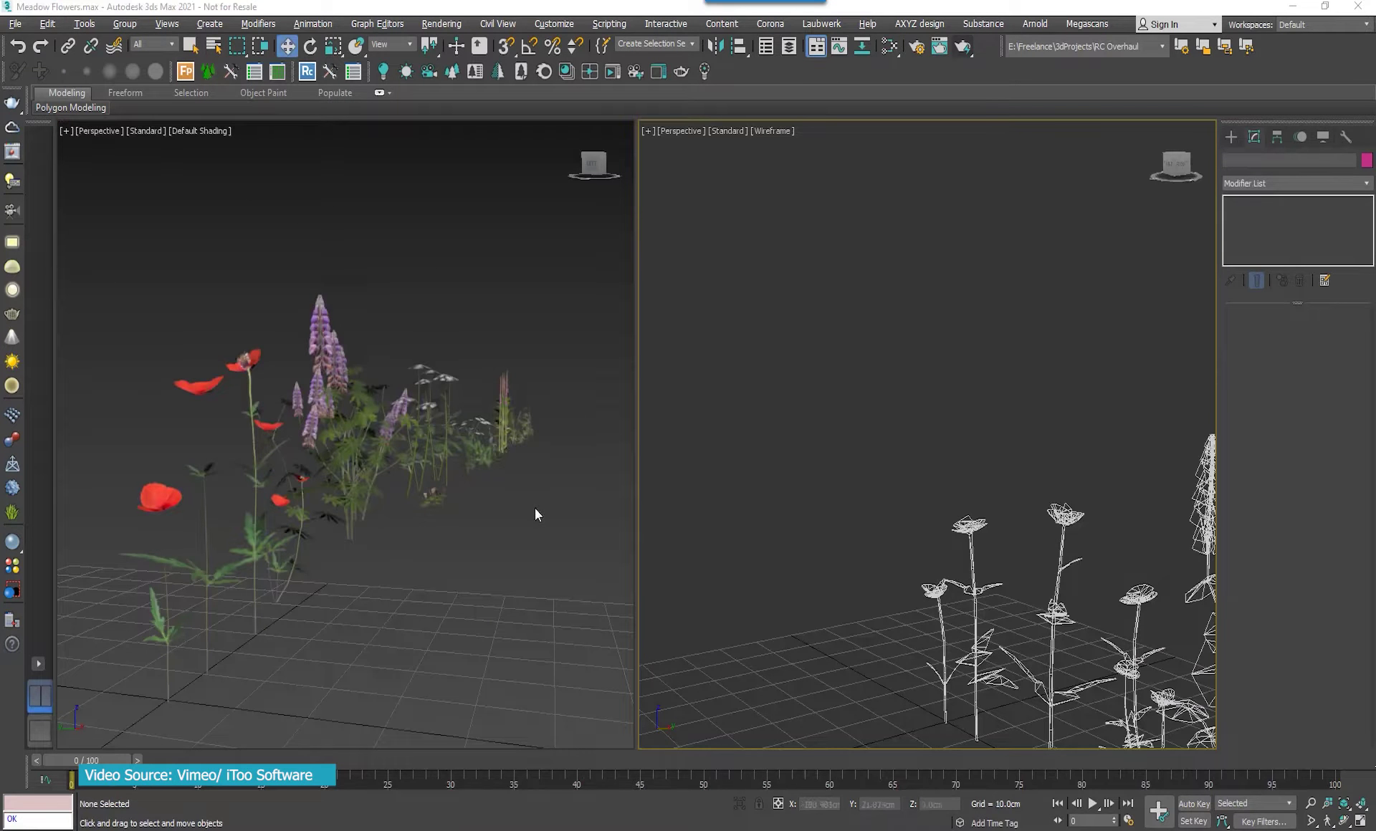
- Select all the meadow flowers and open the Forest Pack library preferences
middle_click_drag(496, 506, 497, 512, "alt")
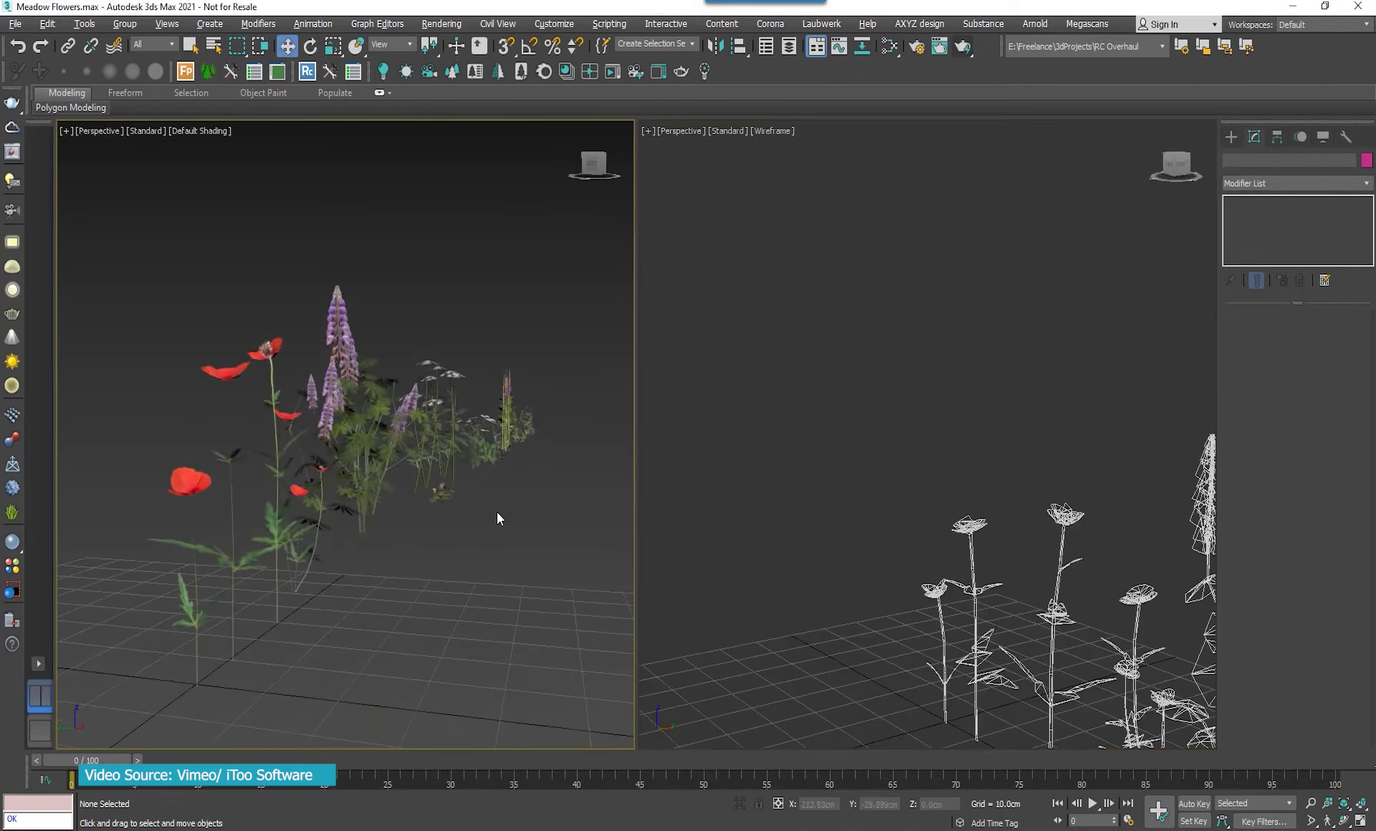
left_click_drag(135, 423, 131, 312)
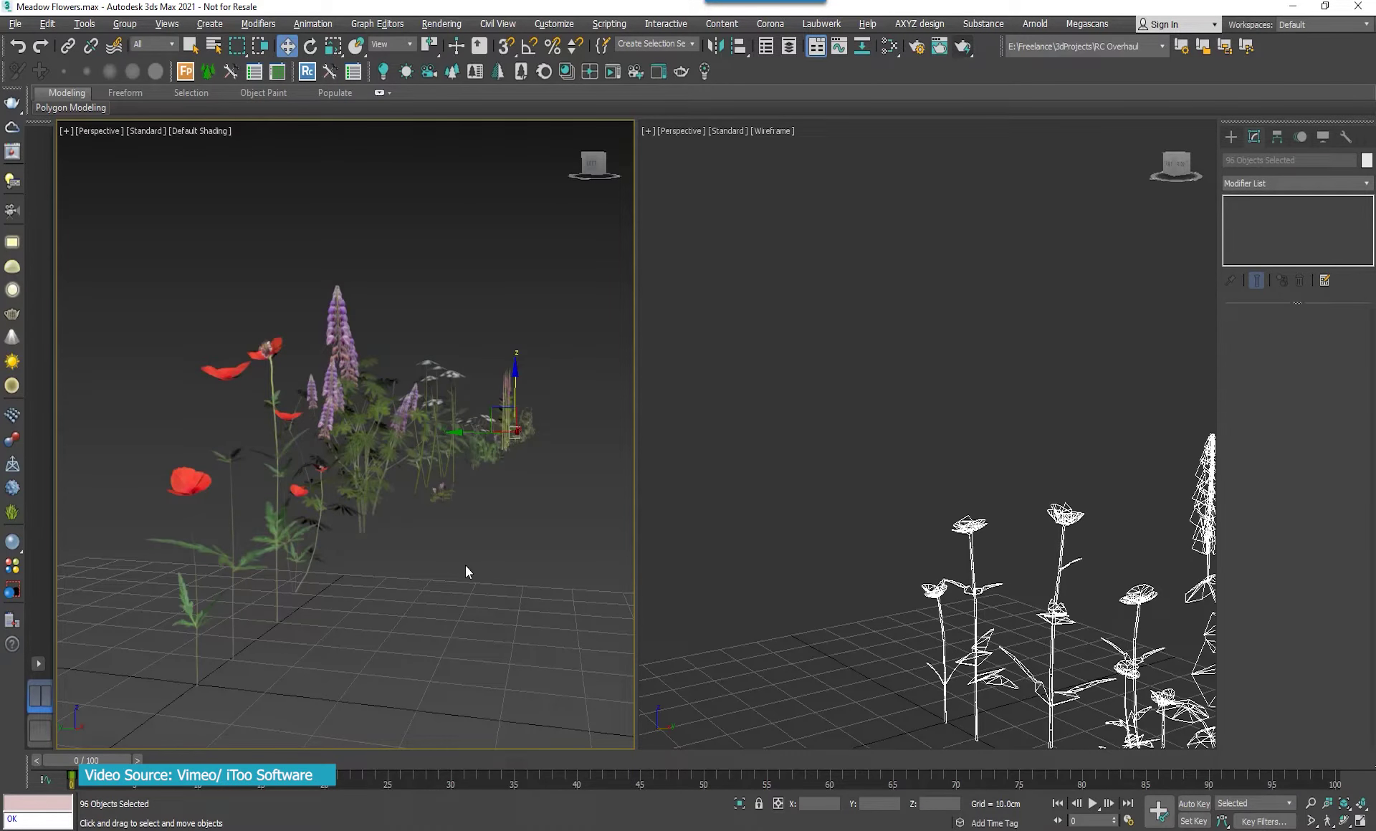
left_click(278, 71)
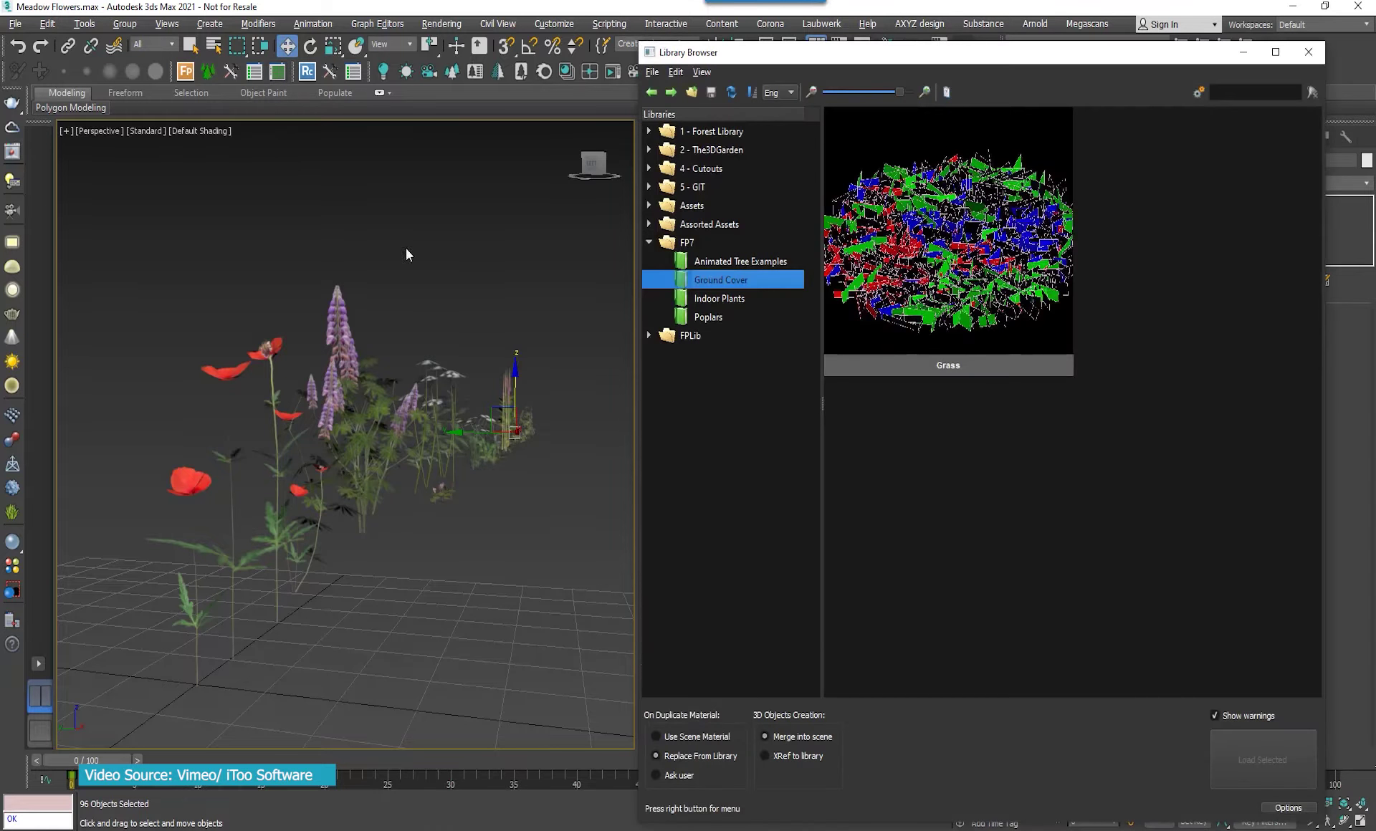
left_click(652, 72)
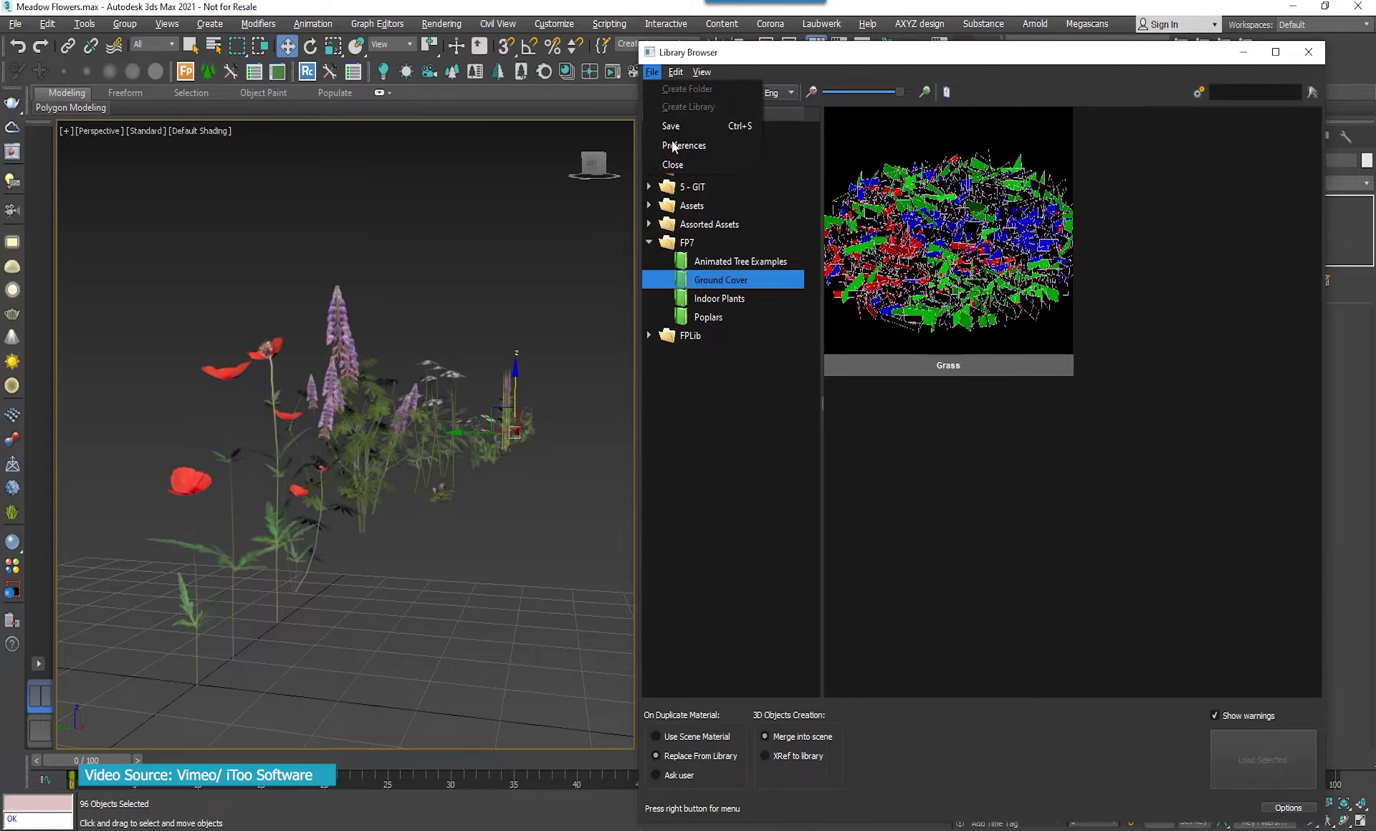
left_click(733, 146)
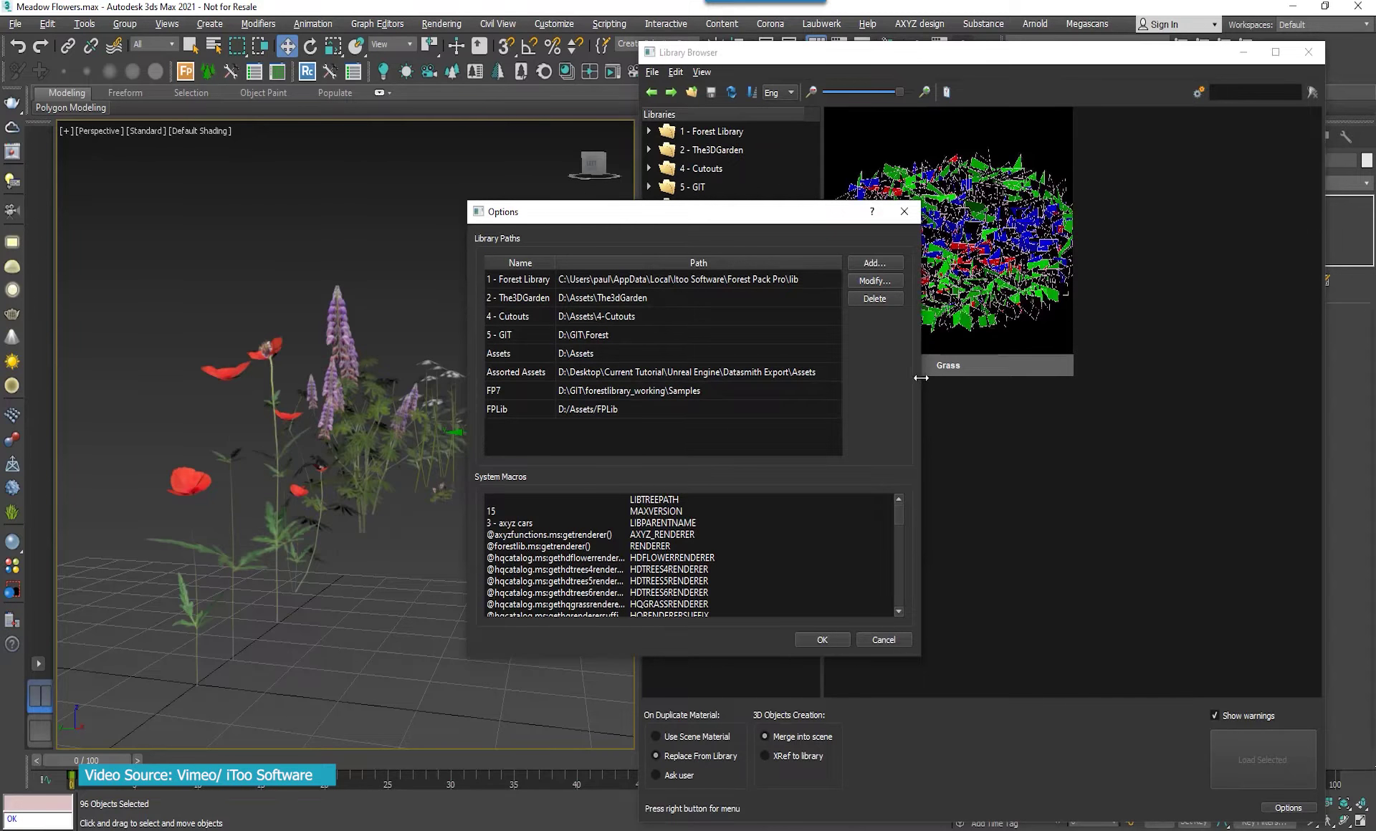
- Add a new library path pointing to a new D:\Assets\Unreal folder
left_click(889, 262)
left_click(459, 270)
type("Unreal")
key("Return")
scroll(592, 514, "down", 2)
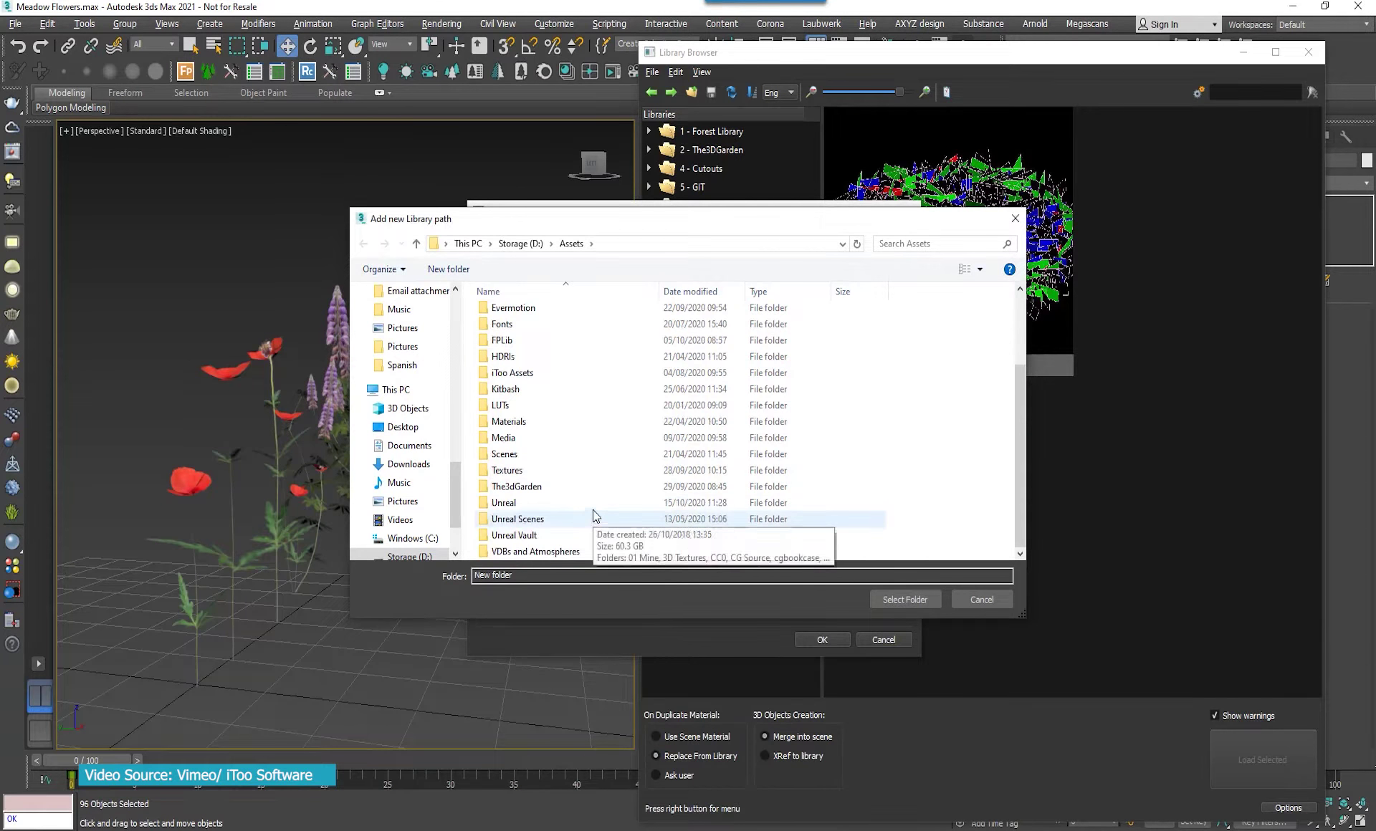
left_click(532, 504)
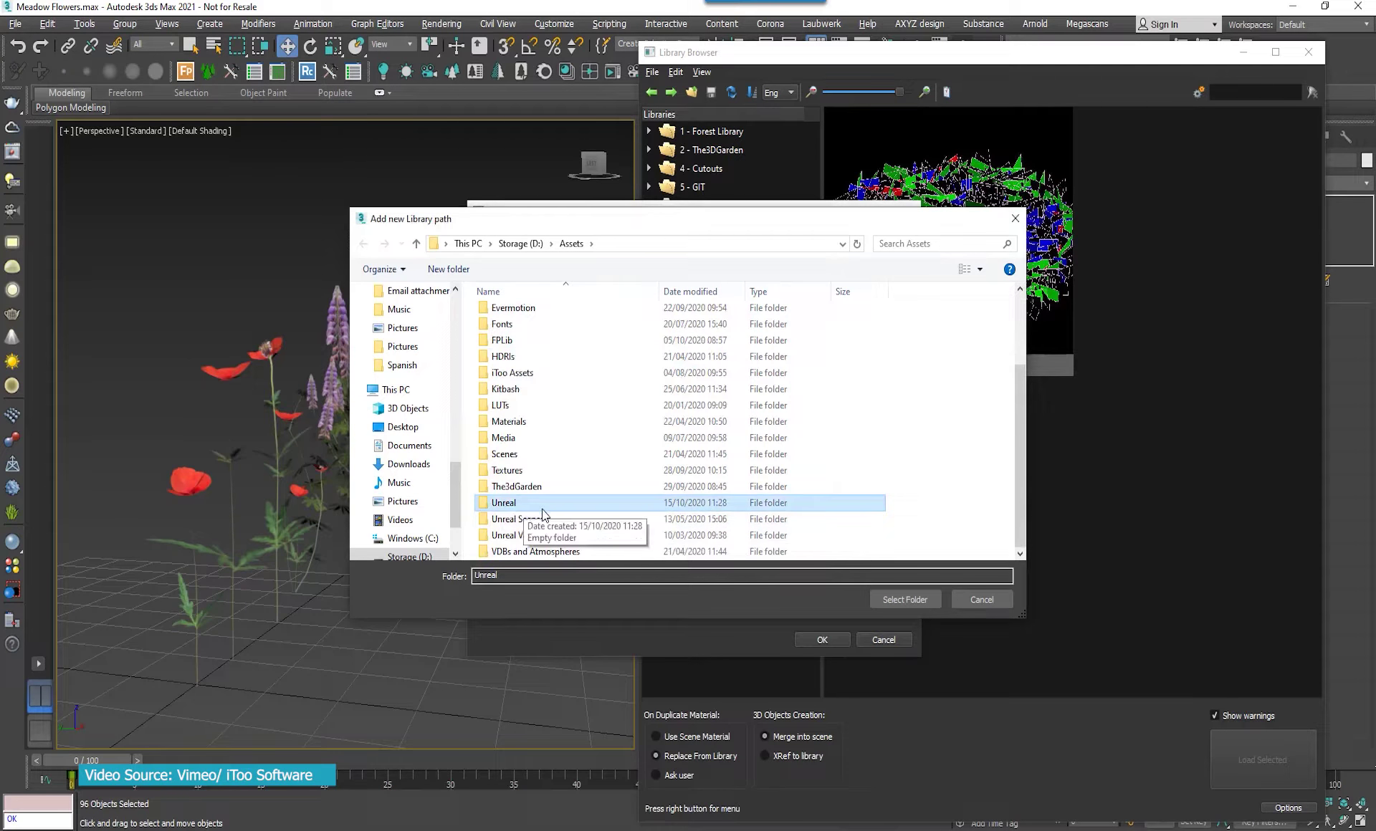
left_click(906, 599)
- Rename the new library entry to 'Unreal Assets', apply, and open it
double_click(510, 429)
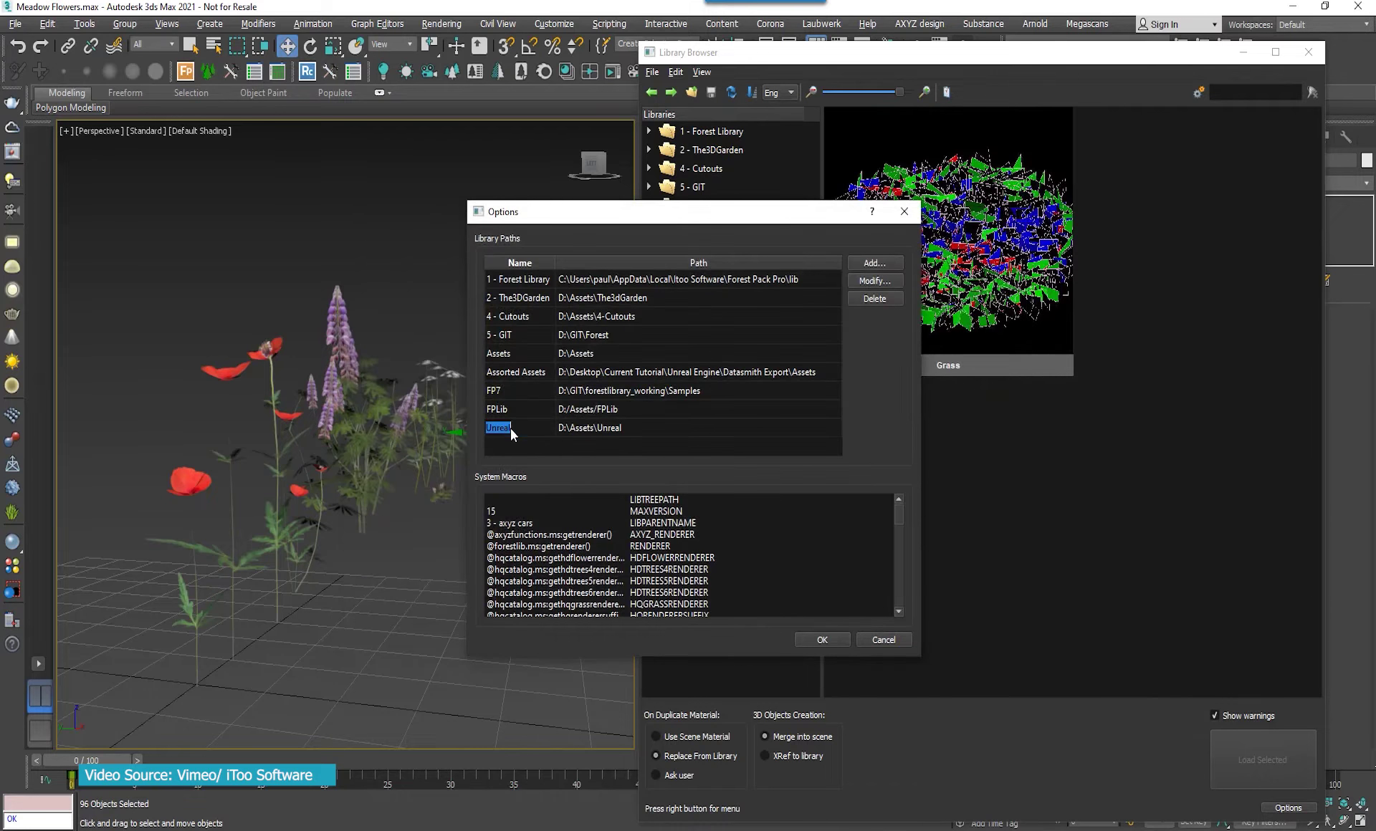
left_click(523, 433)
type("Assets")
key("Return")
left_click(827, 645)
left_click(699, 357)
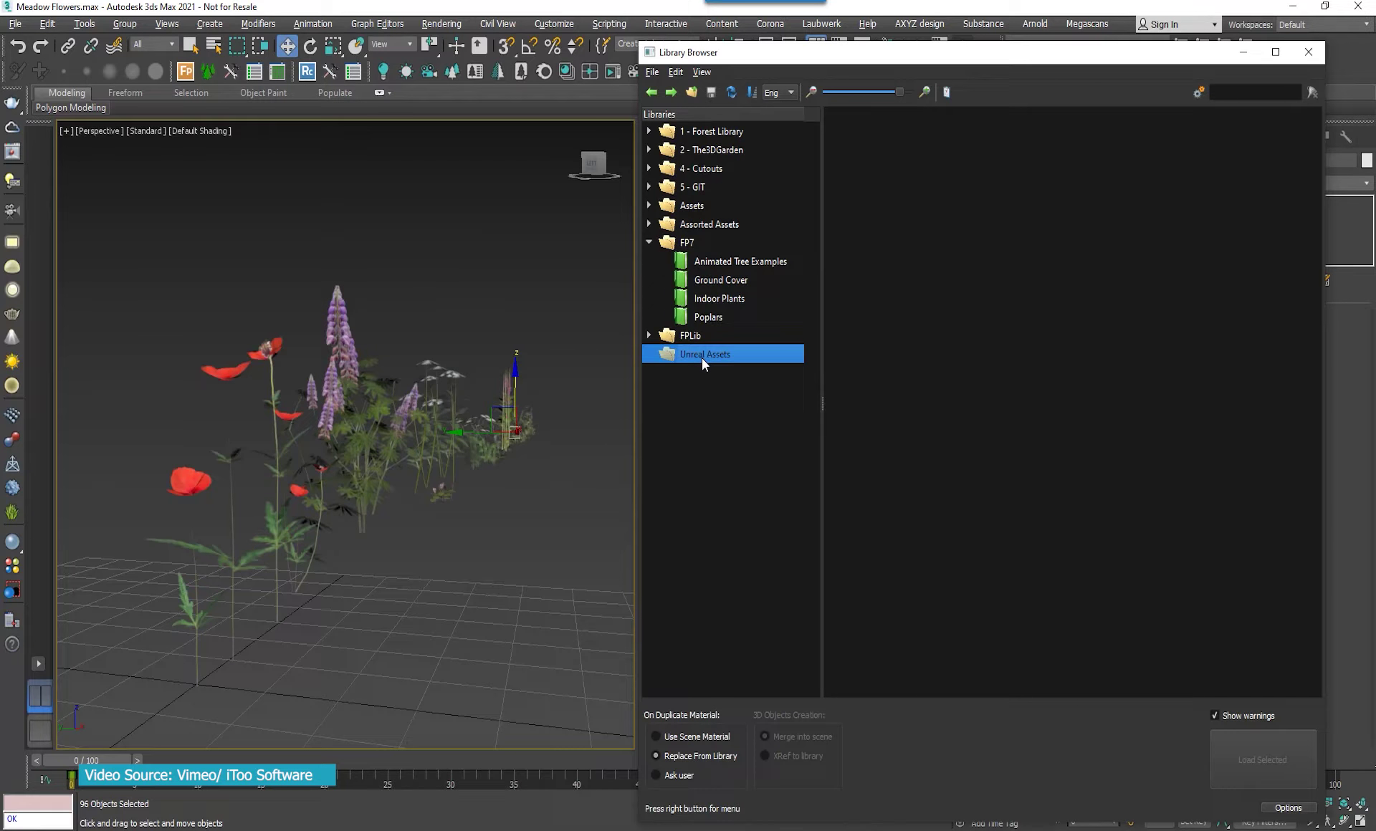
- Create a new library named 'Flowers' inside Unreal Assets
right_click(703, 358)
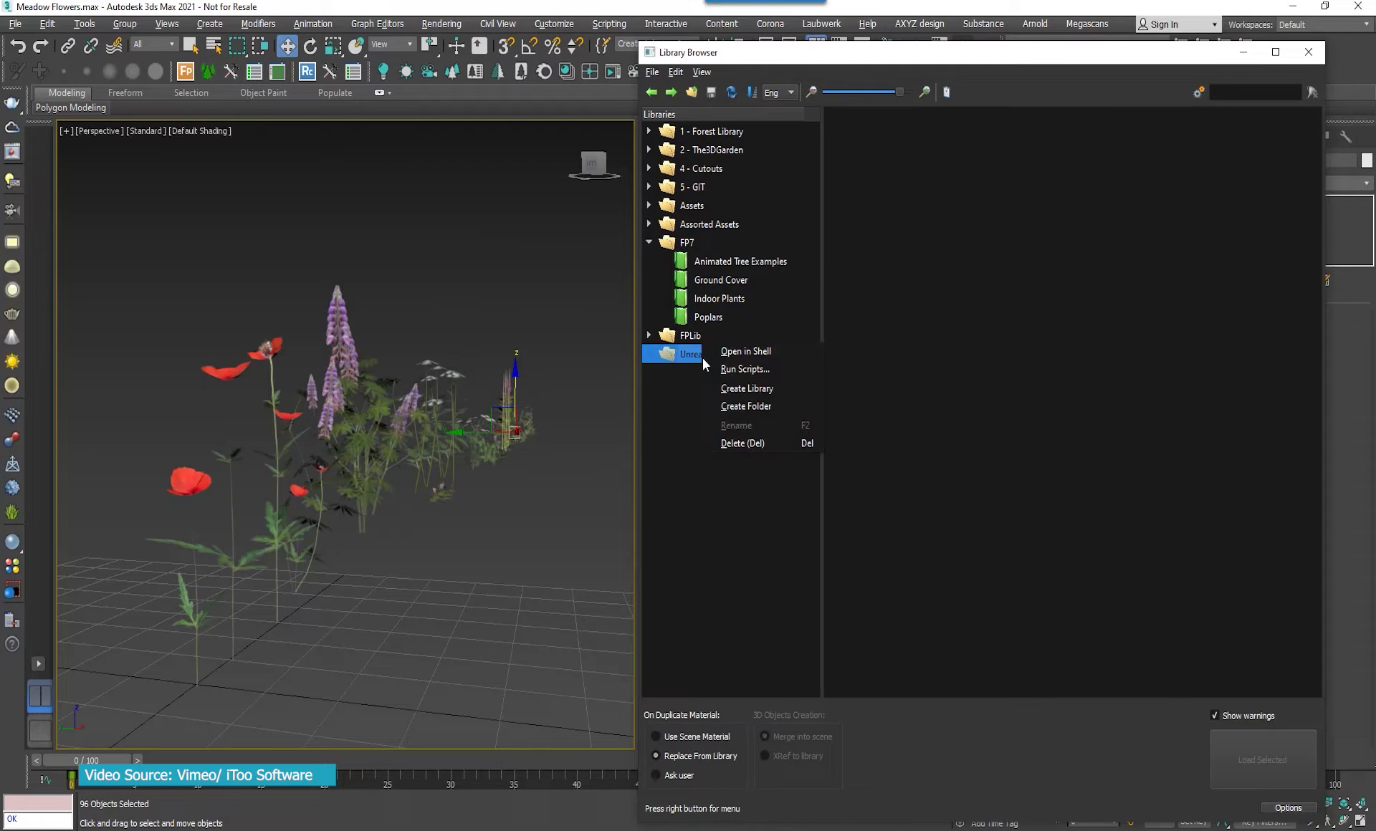
left_click(732, 388)
right_click(721, 374)
left_click(756, 443)
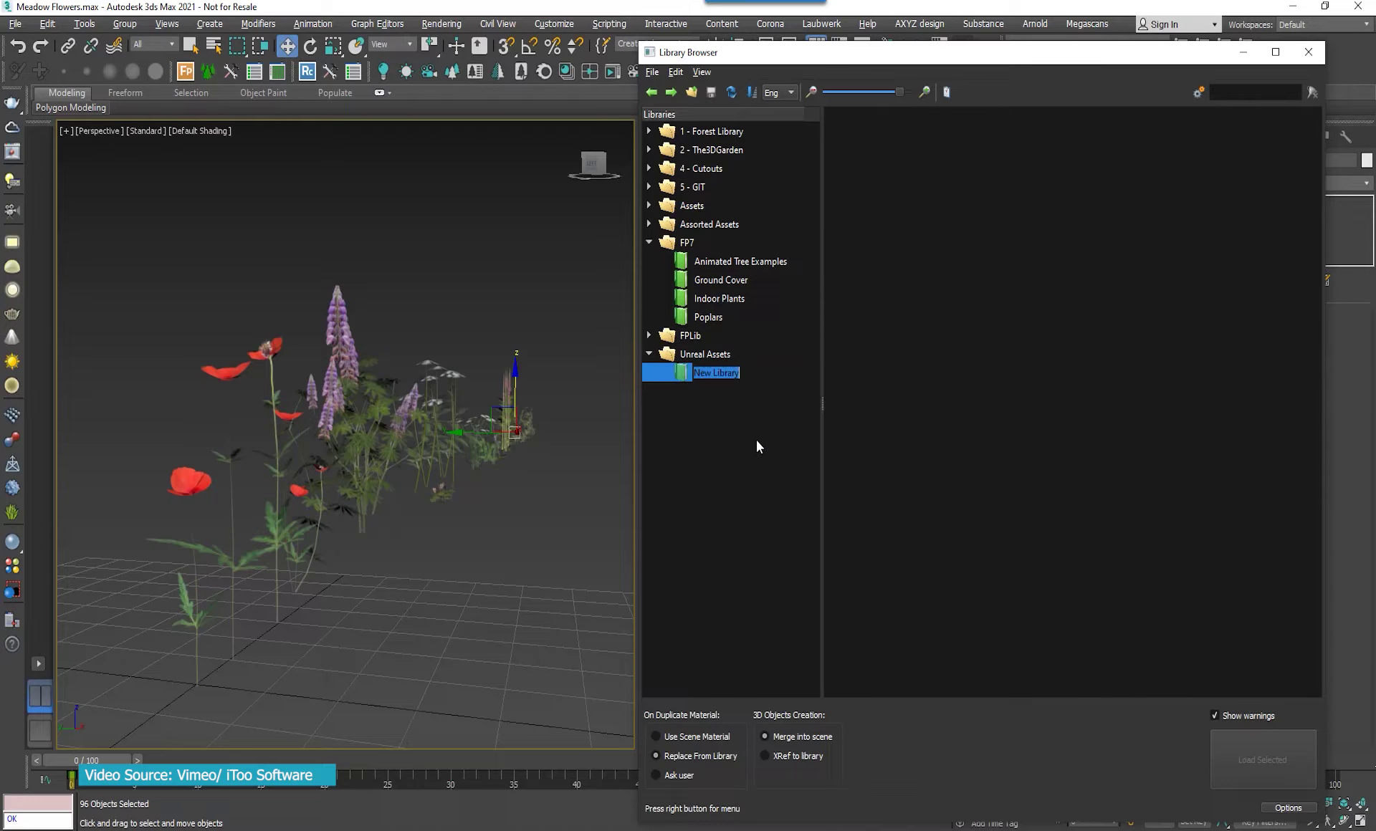
type("Flowers")
key("Return")
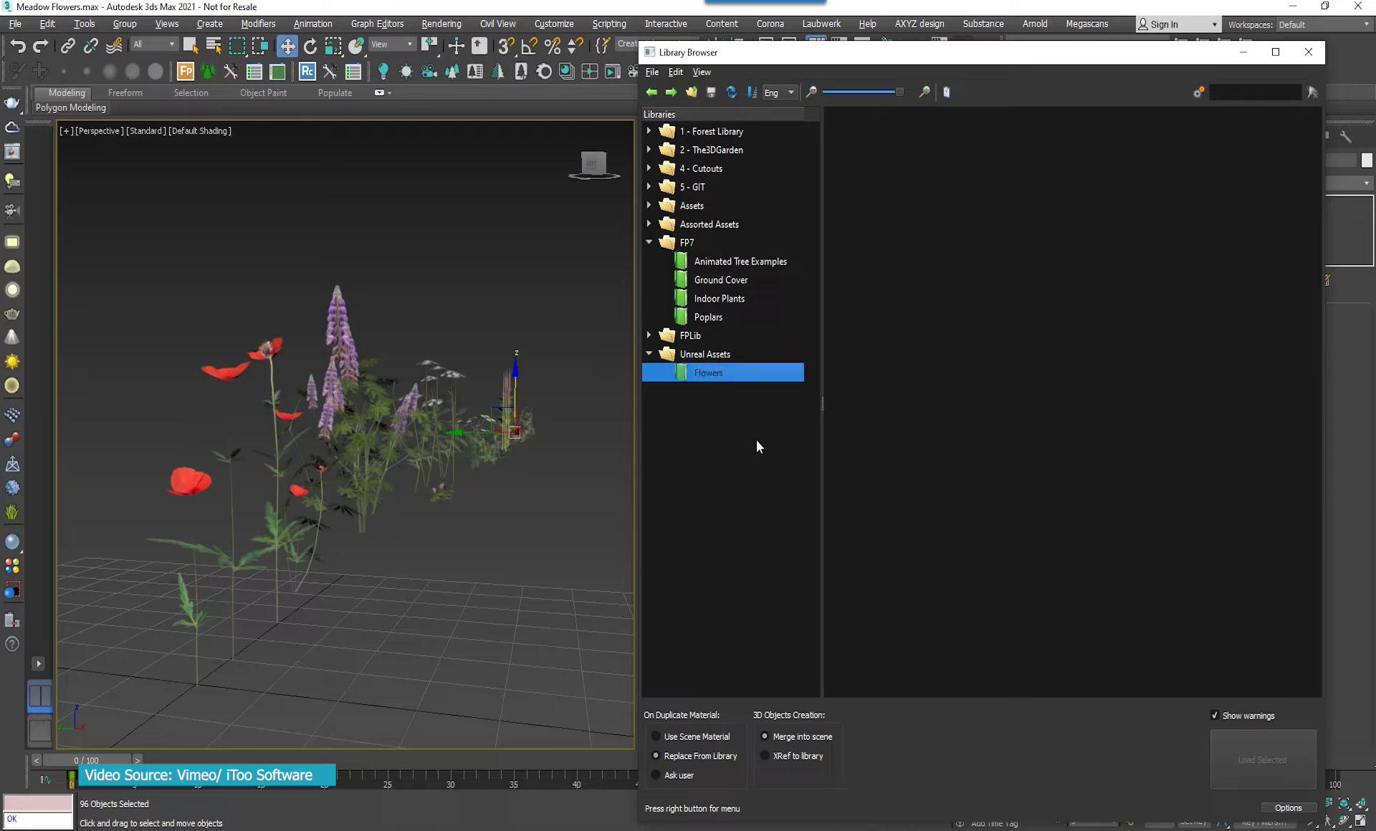
- Import the selected meadow flowers into the Flowers library
right_click(934, 282)
left_click(992, 397)
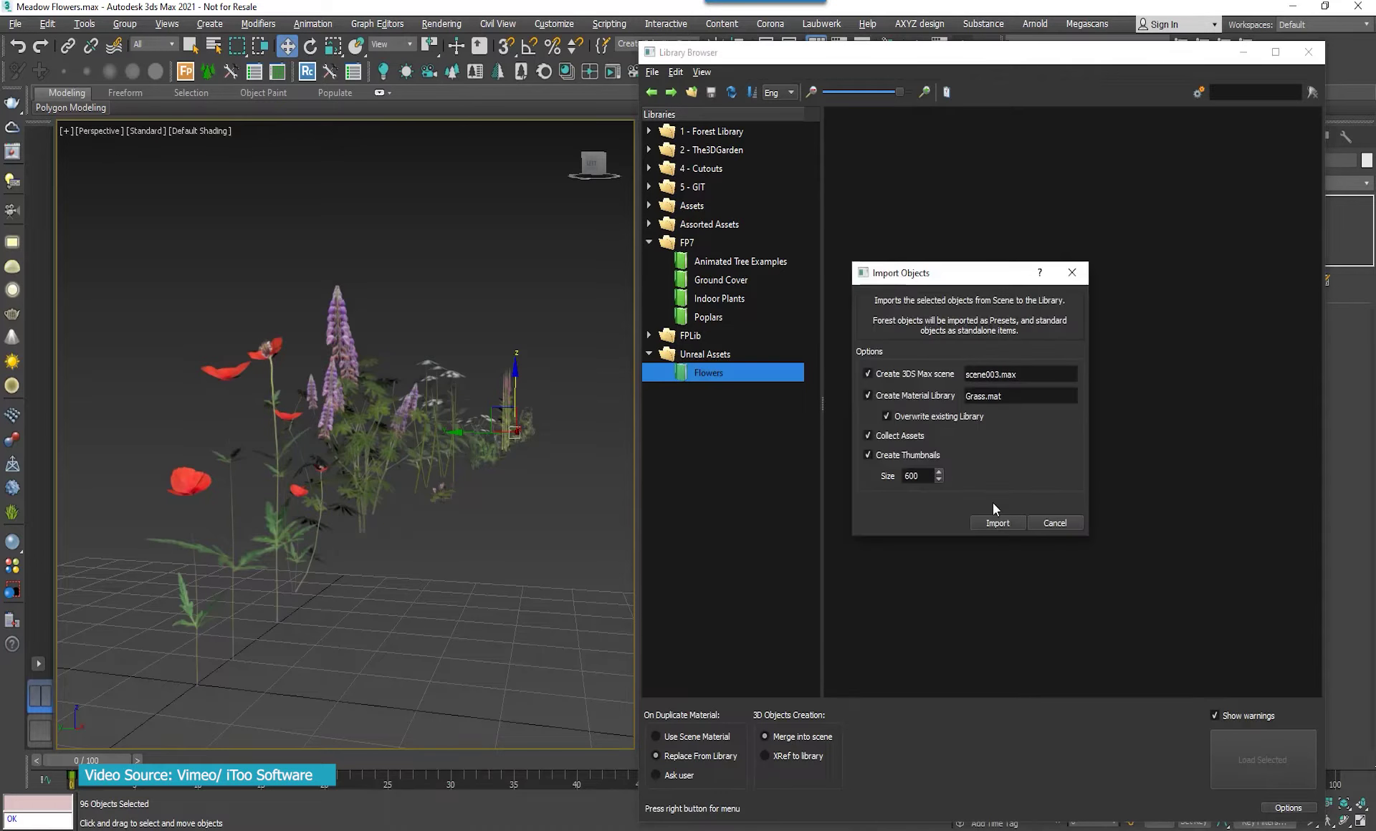
left_click(998, 524)
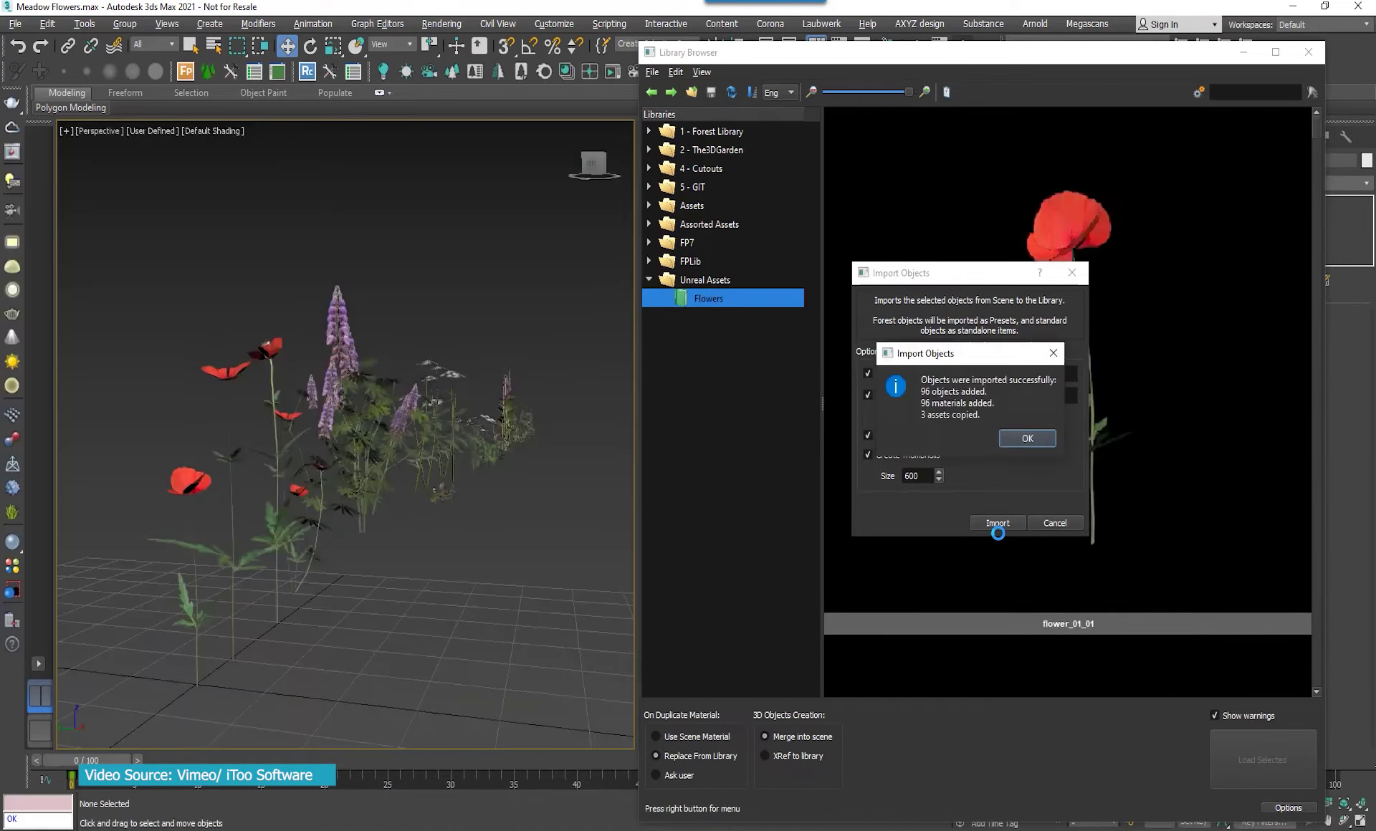
- Shrink the thumbnails to a grid and marquee-select 19 flowers, from flower_01_01 through the flower_09 items
left_click(1004, 435)
left_click_drag(909, 92, 883, 93)
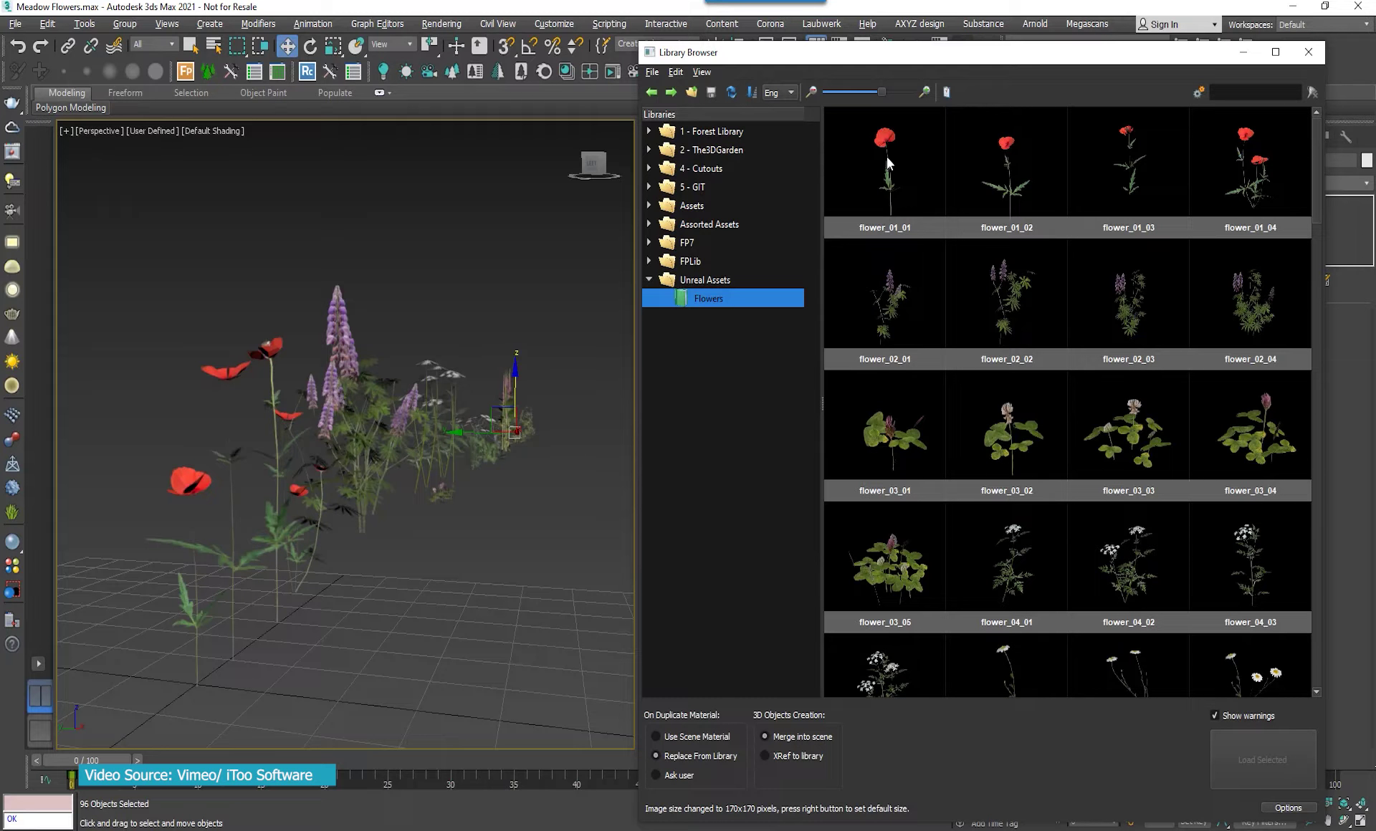
left_click_drag(886, 156, 1007, 362)
left_click_drag(991, 539, 1146, 563, "ctrl")
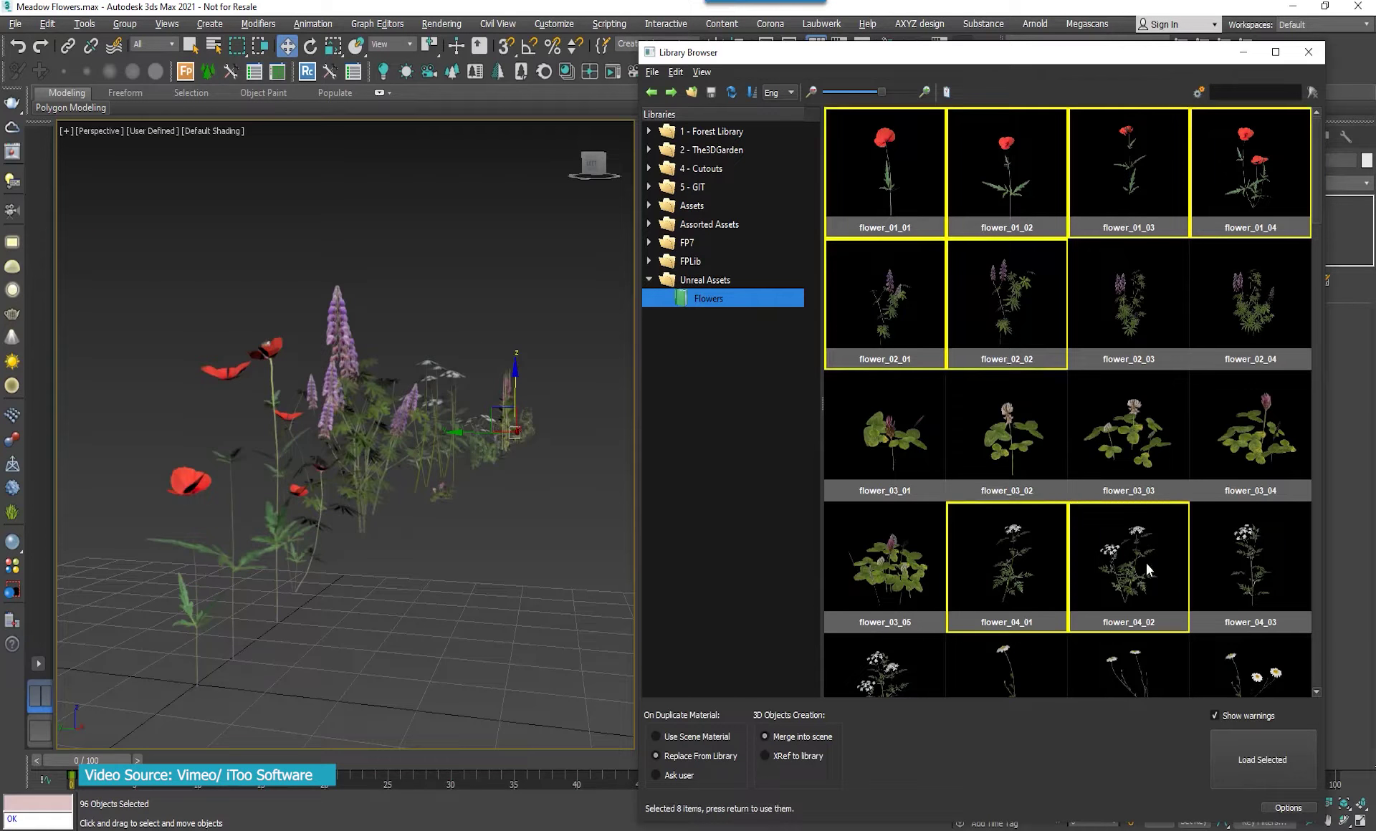
scroll(1146, 563, "down", 5)
left_click_drag(1000, 500, 1214, 611, "ctrl")
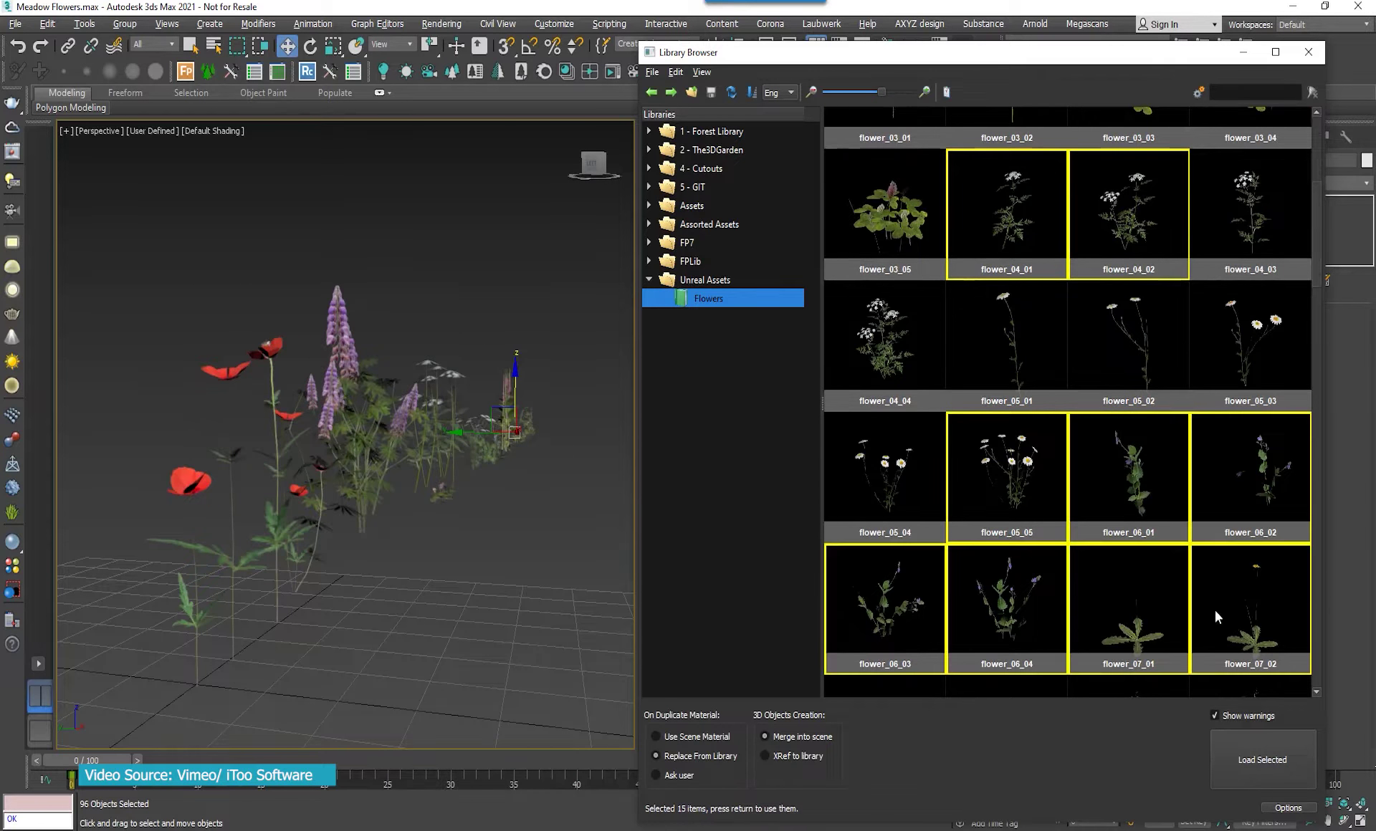
scroll(1174, 592, "down", 5)
left_click_drag(1115, 576, 1201, 626, "ctrl")
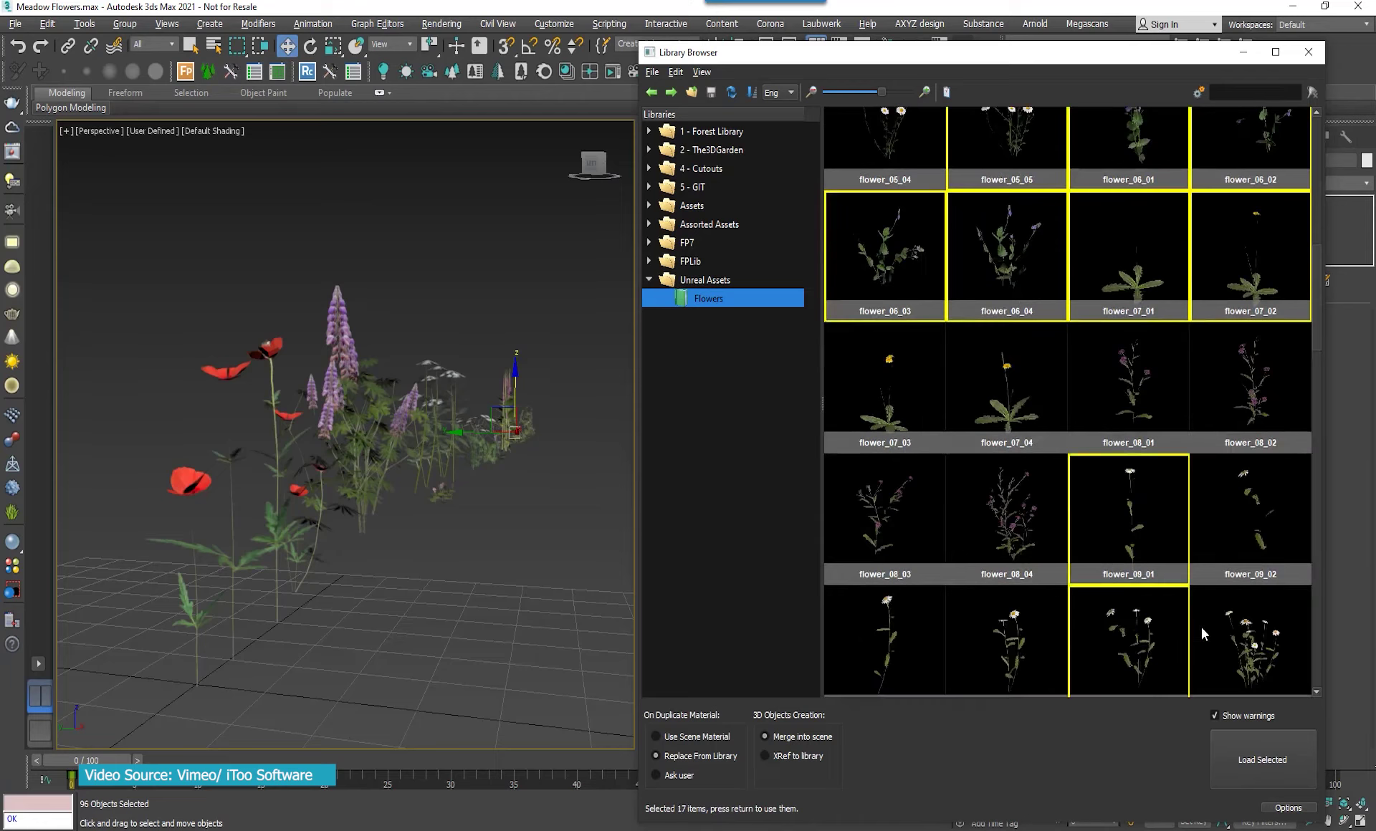
scroll(1109, 604, "up", 5)
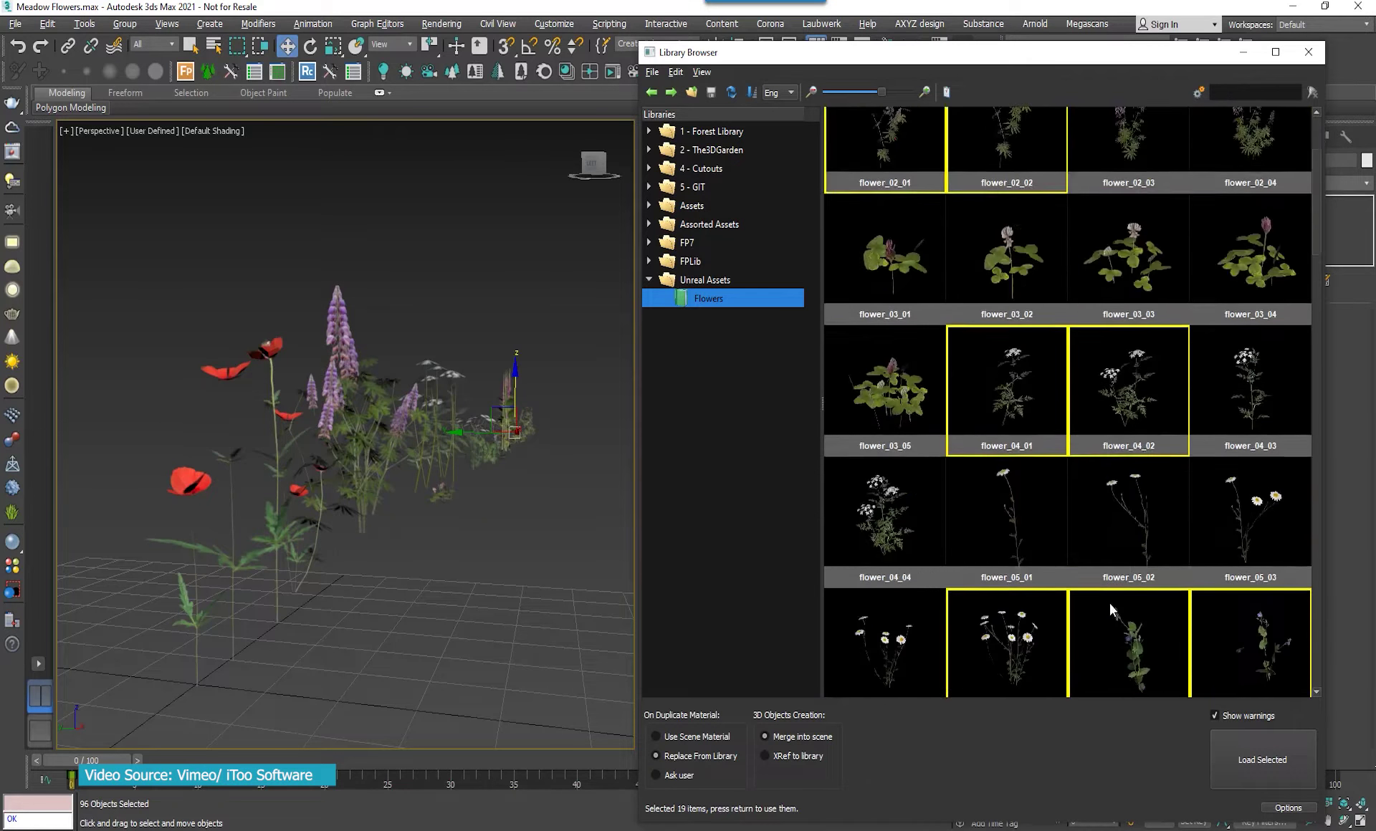
scroll(1109, 604, "up", 5)
- Search the library for 'pine' and show The3DGarden's Mediterranean Pine Trees
left_click(1261, 91)
type("pine")
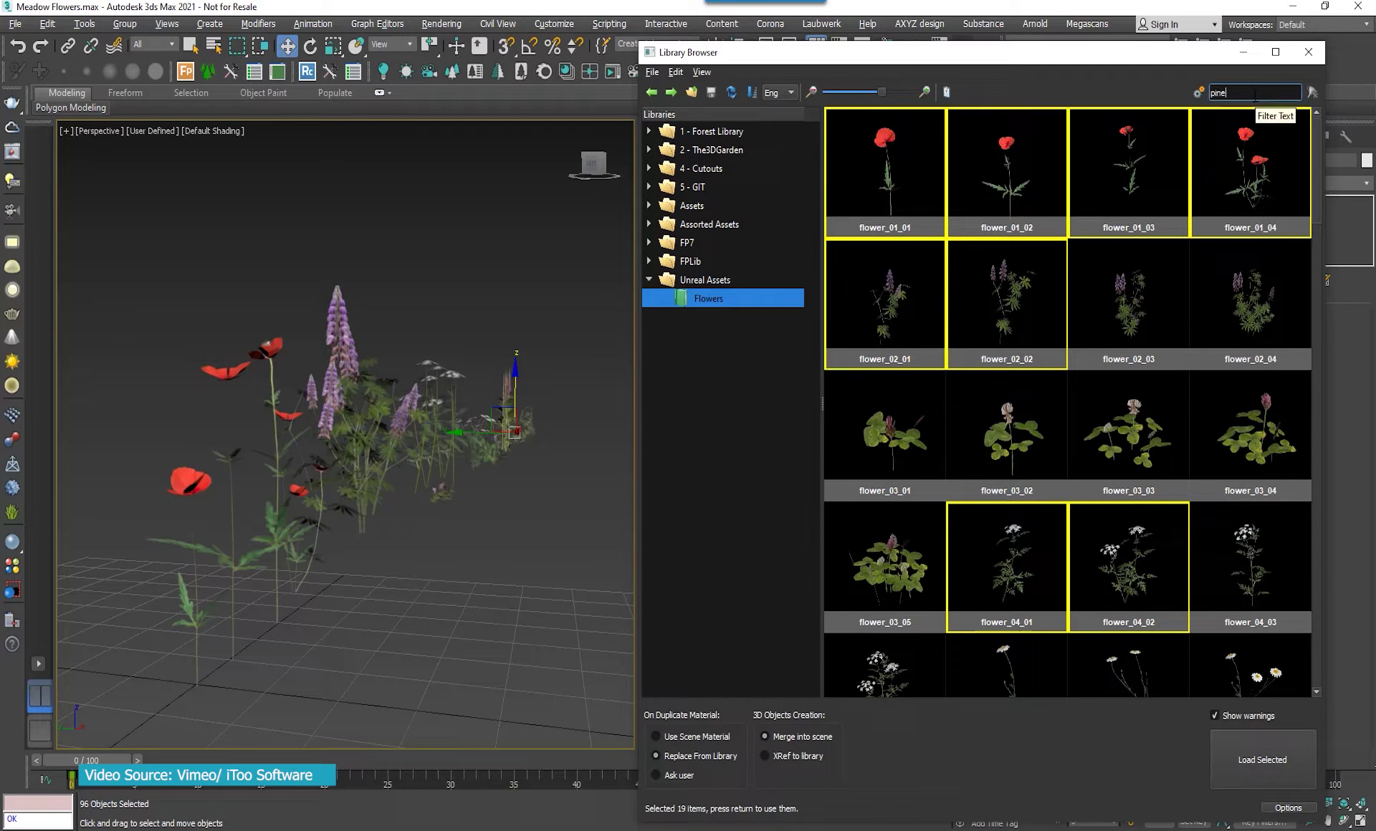
key("Return")
left_click(699, 150)
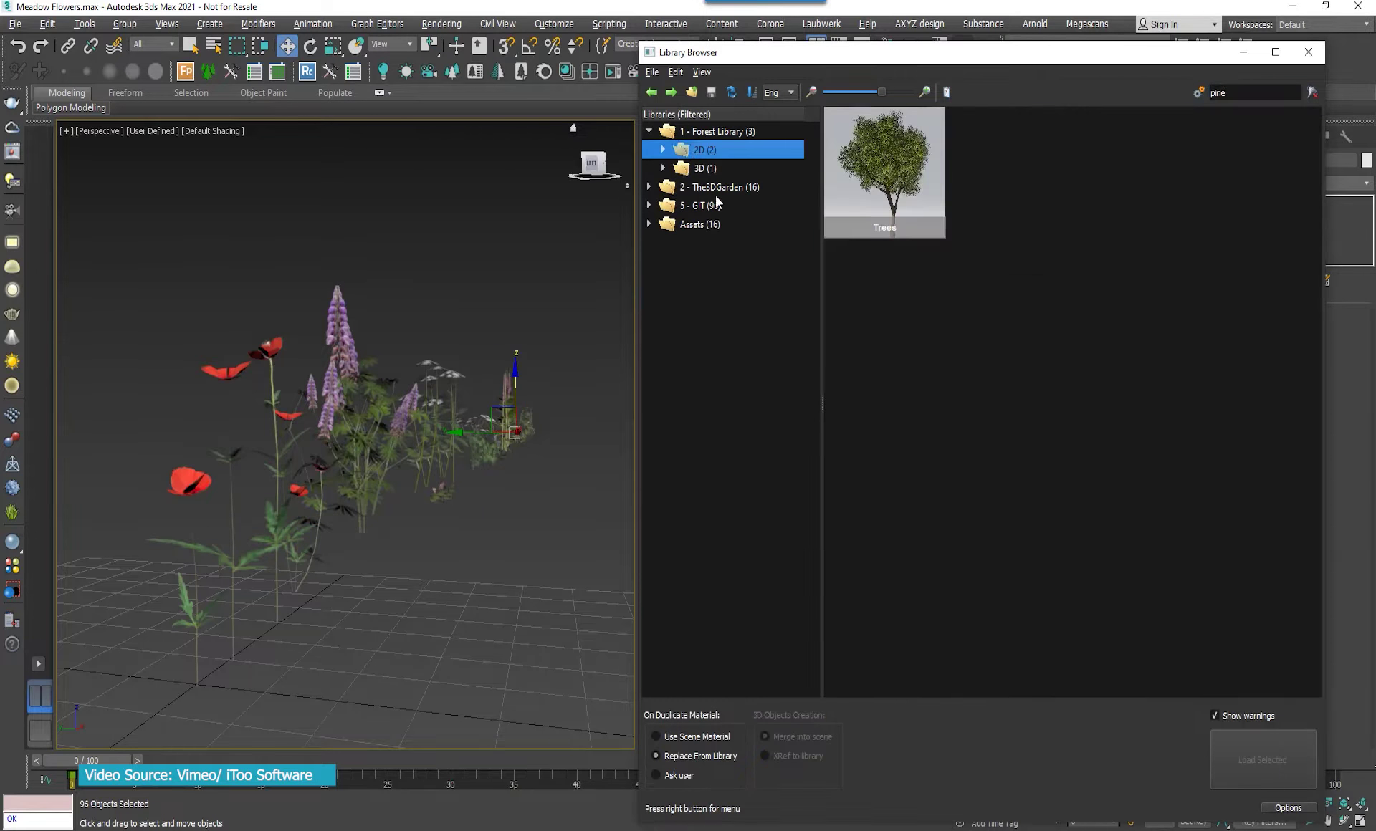
left_click(662, 169)
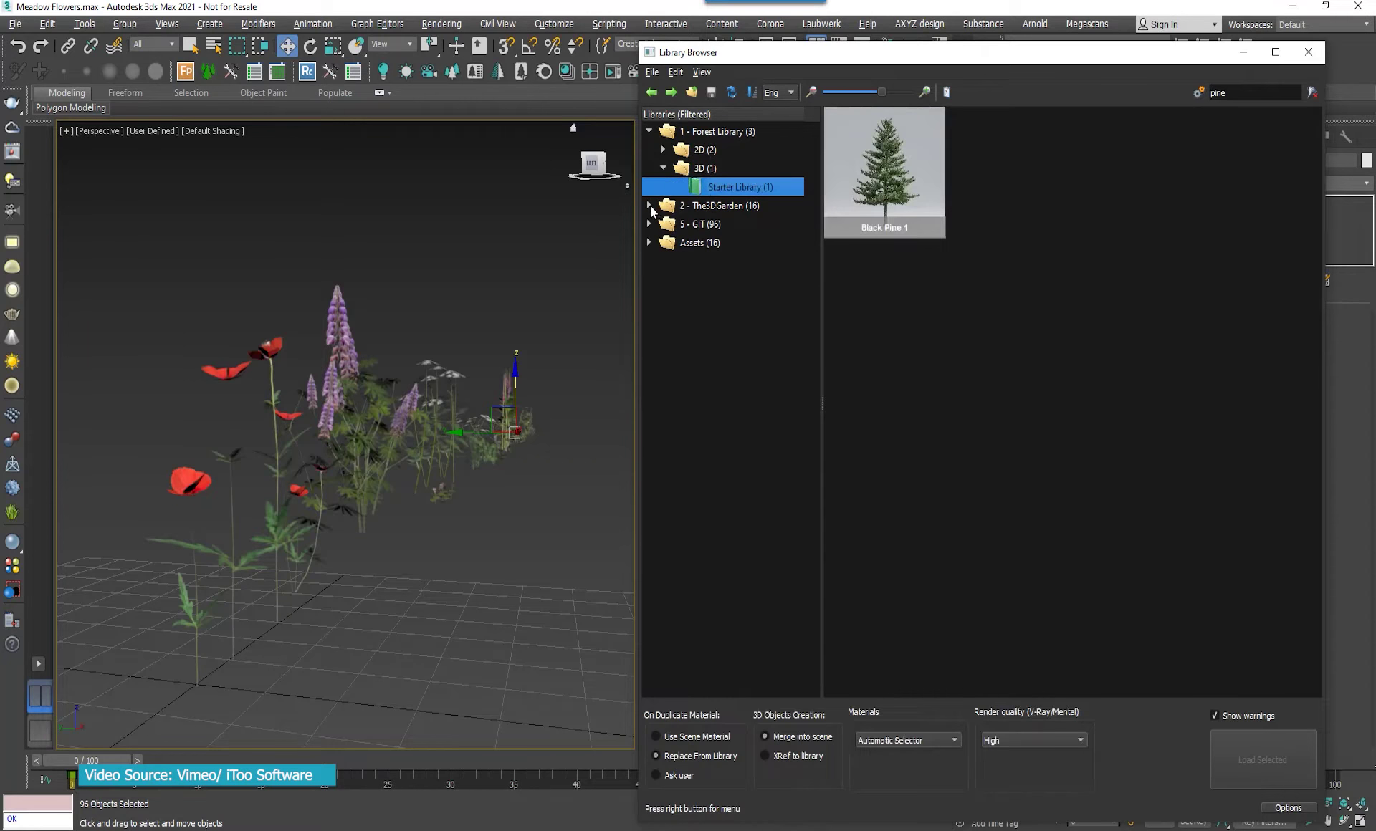
left_click(650, 206)
left_click(699, 242)
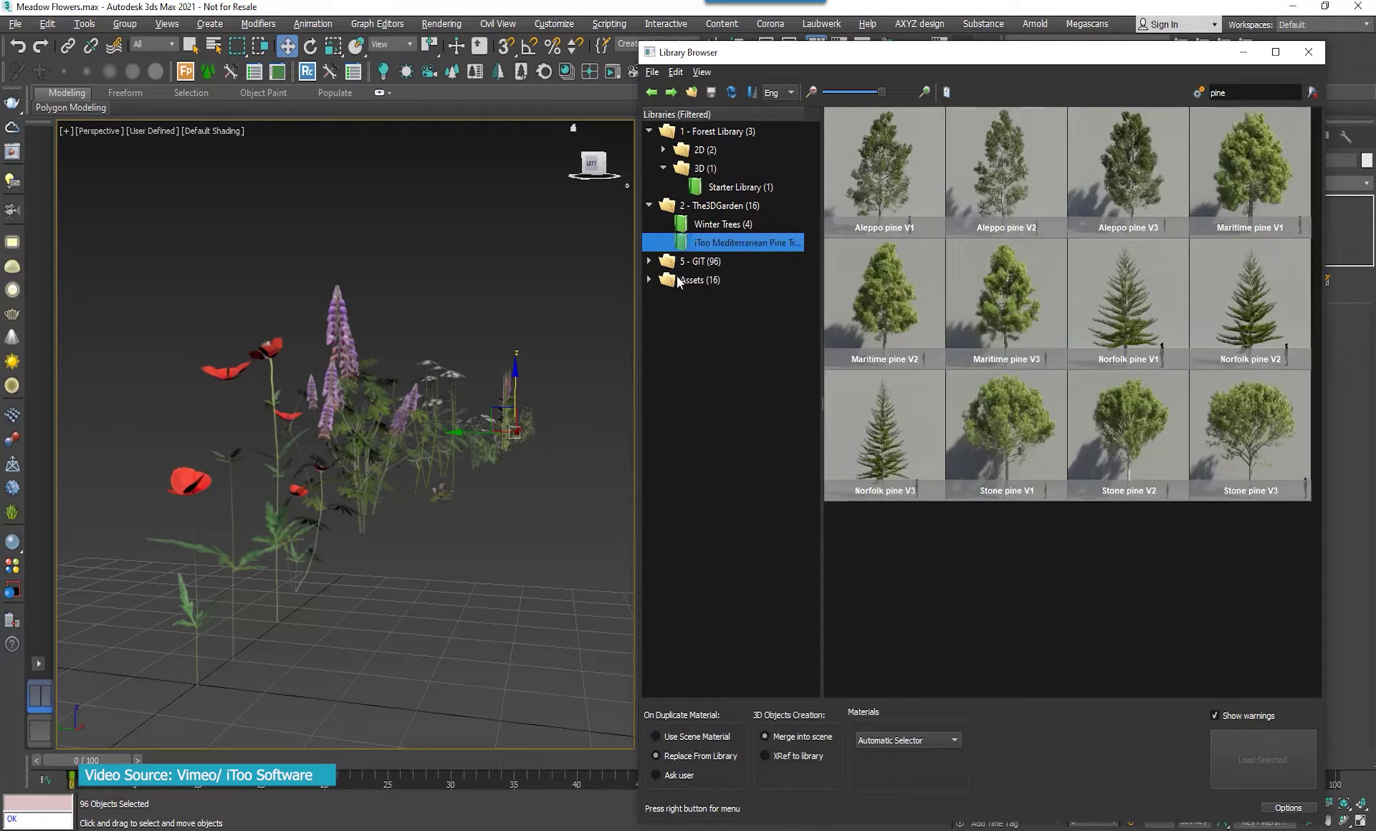
- Choose what the search filter includes in the Filter Options
left_click(1199, 94)
left_click(1182, 146)
left_click(1168, 156)
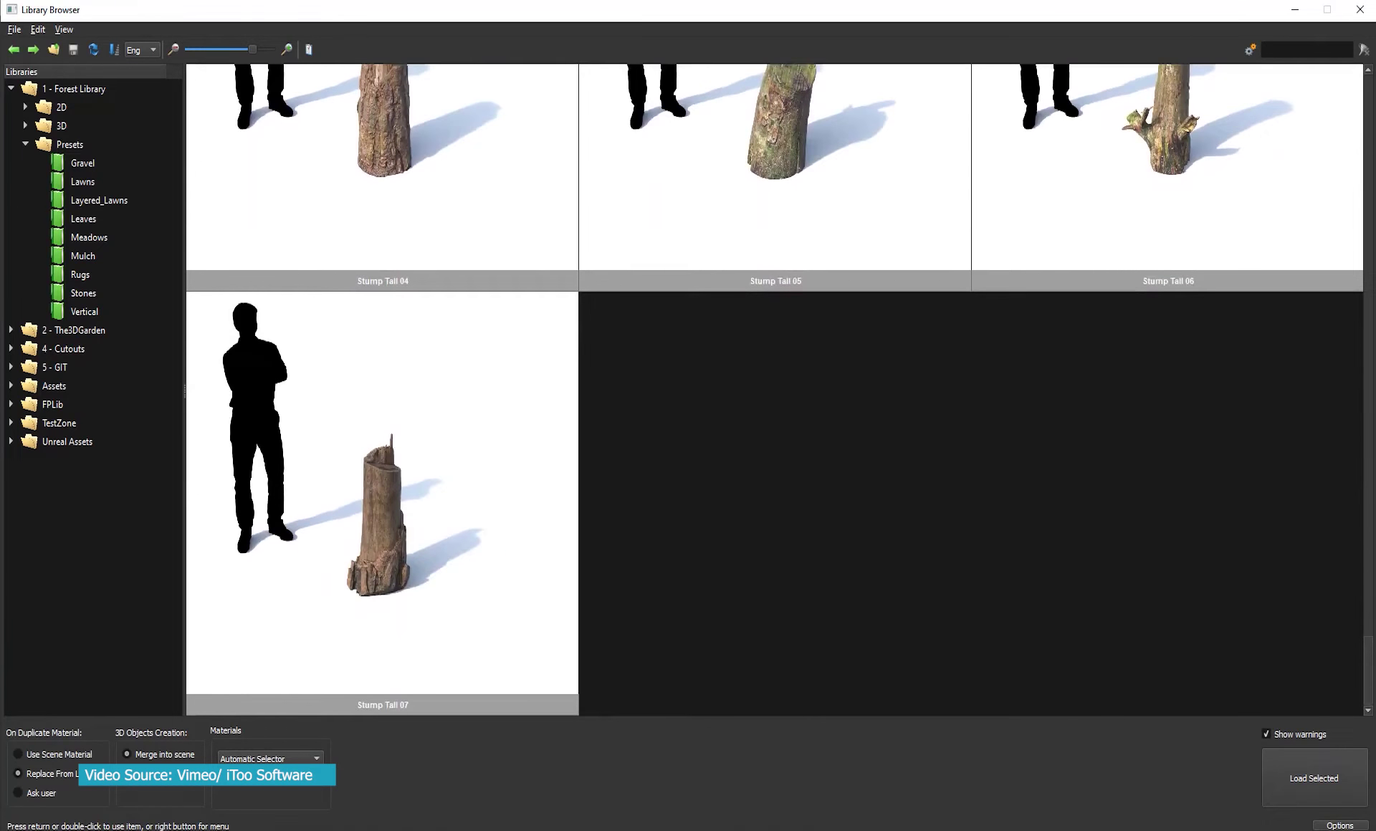
- Select Stump Large 03, a medium stump, Stump Small 05 and Stump Tall 06 in the library
left_click(1359, 9)
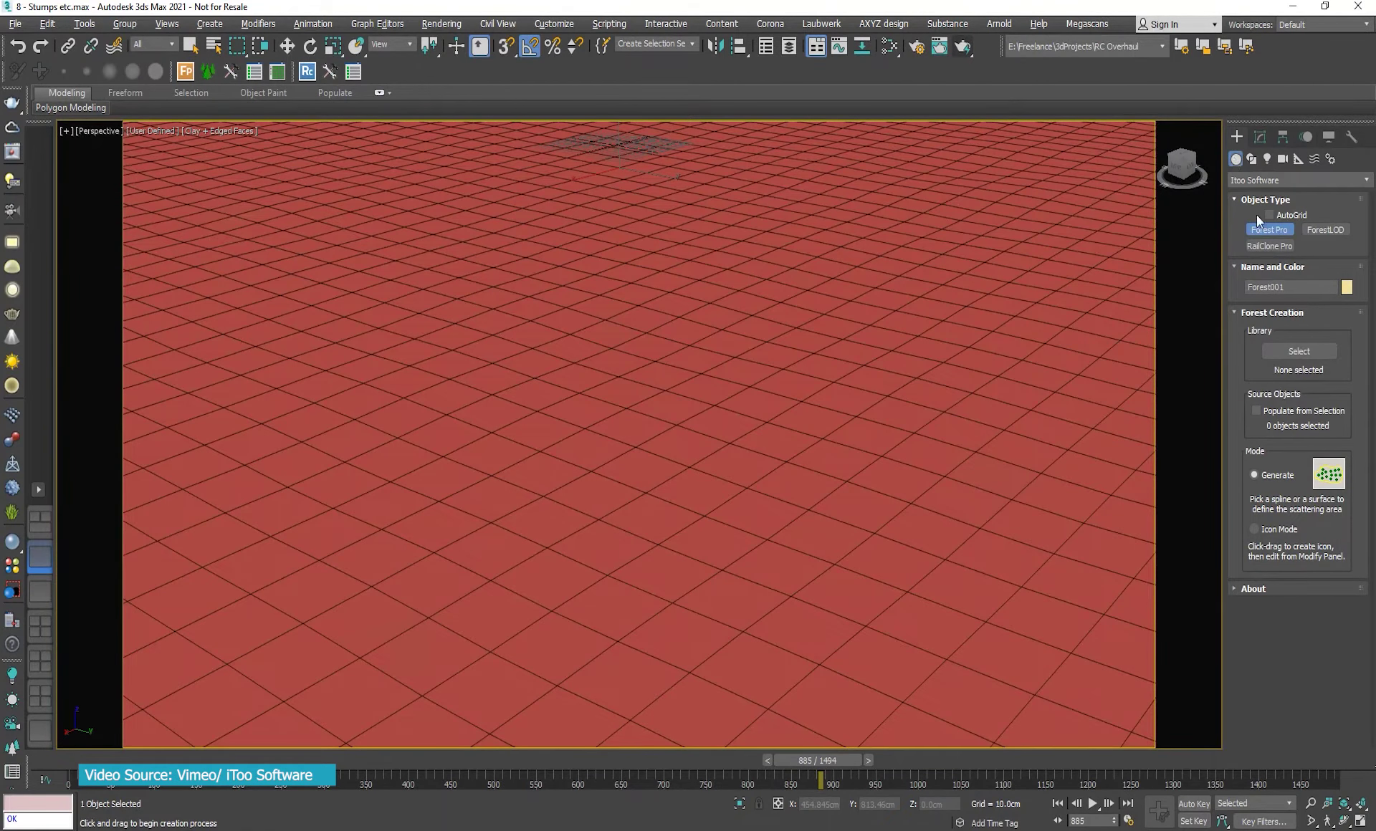
left_click(1299, 350)
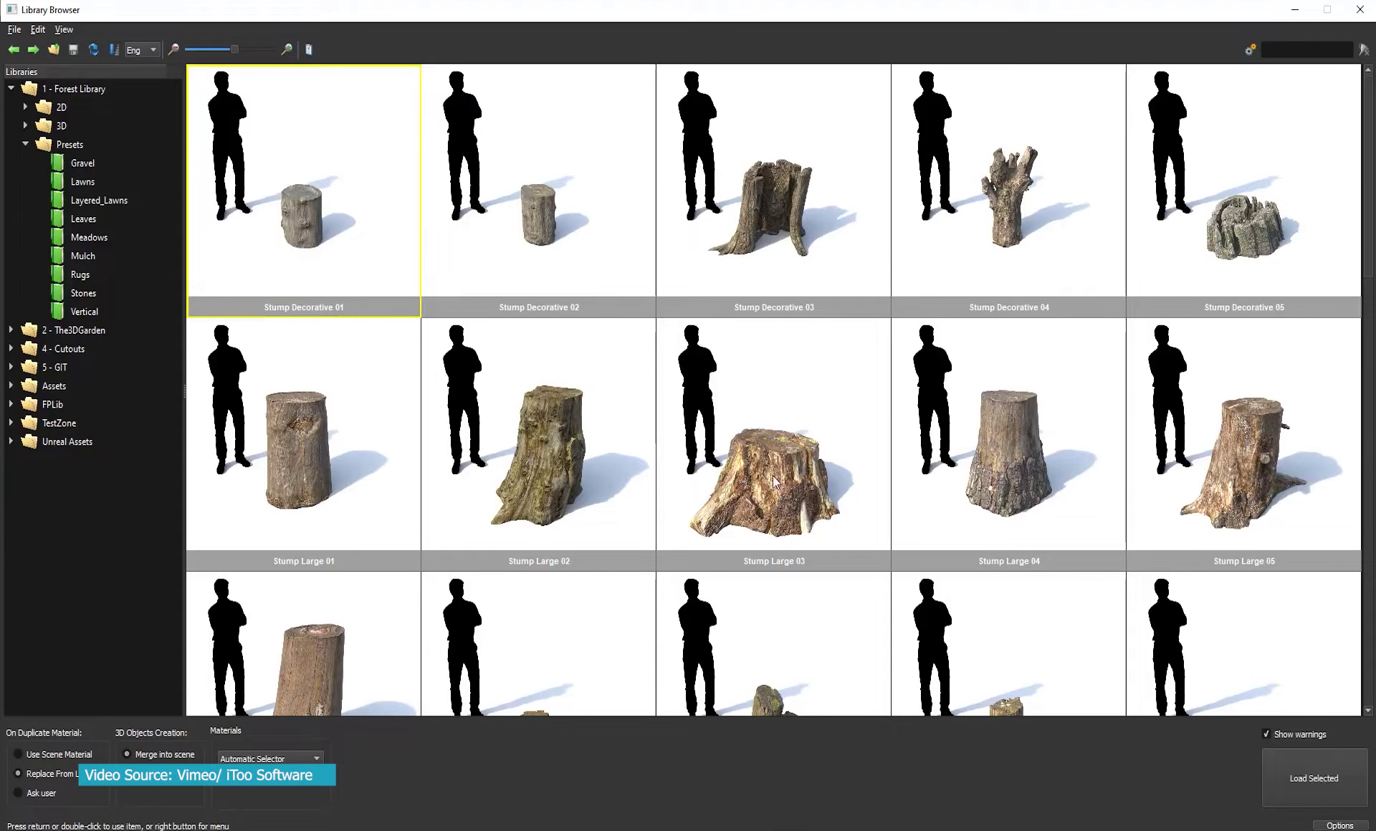
left_click(764, 486, "ctrl")
scroll(861, 485, "down", 5)
left_click(999, 530, "ctrl")
scroll(845, 534, "down", 7)
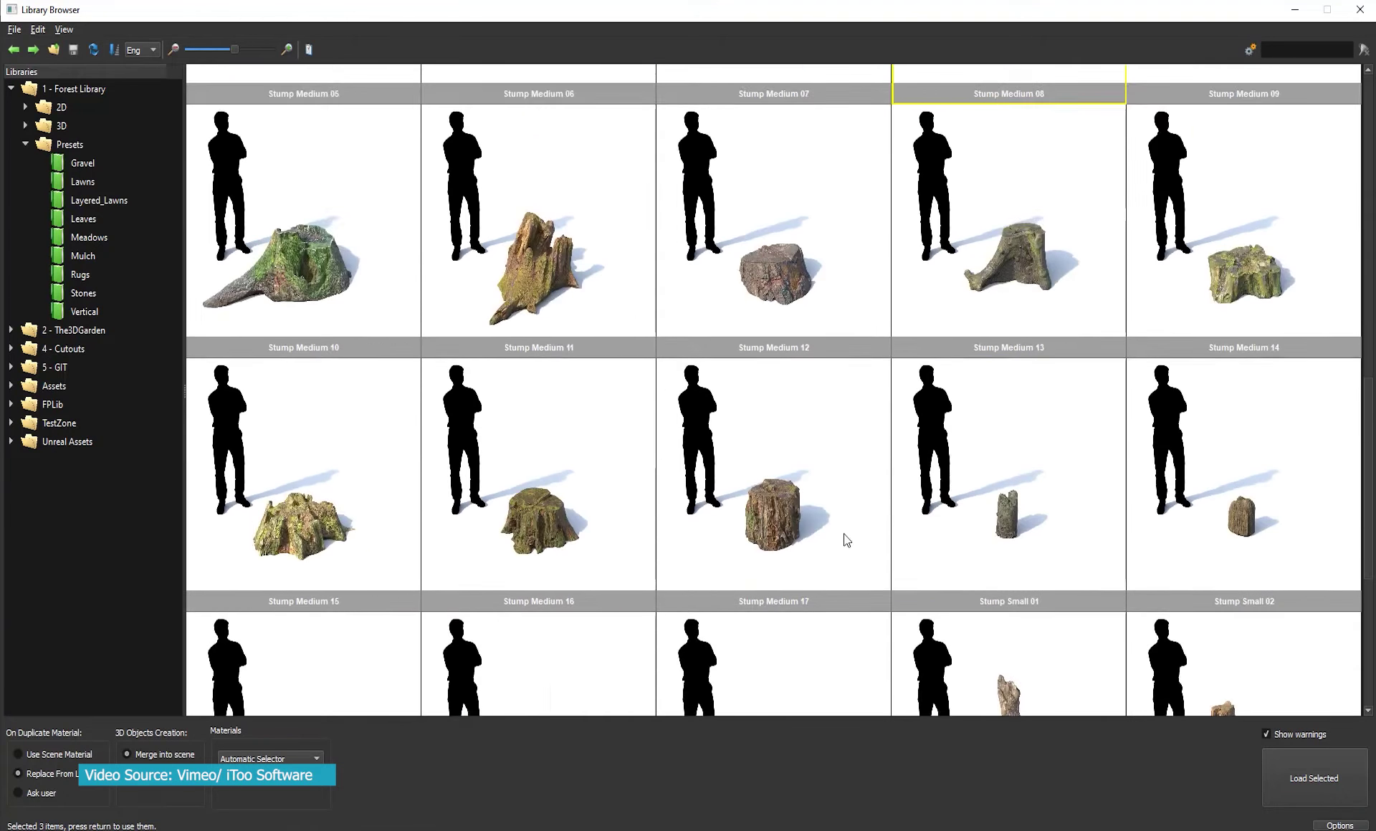
scroll(844, 535, "down", 1)
left_click(781, 651, "ctrl")
scroll(824, 638, "down", 4)
left_click(1014, 585, "ctrl")
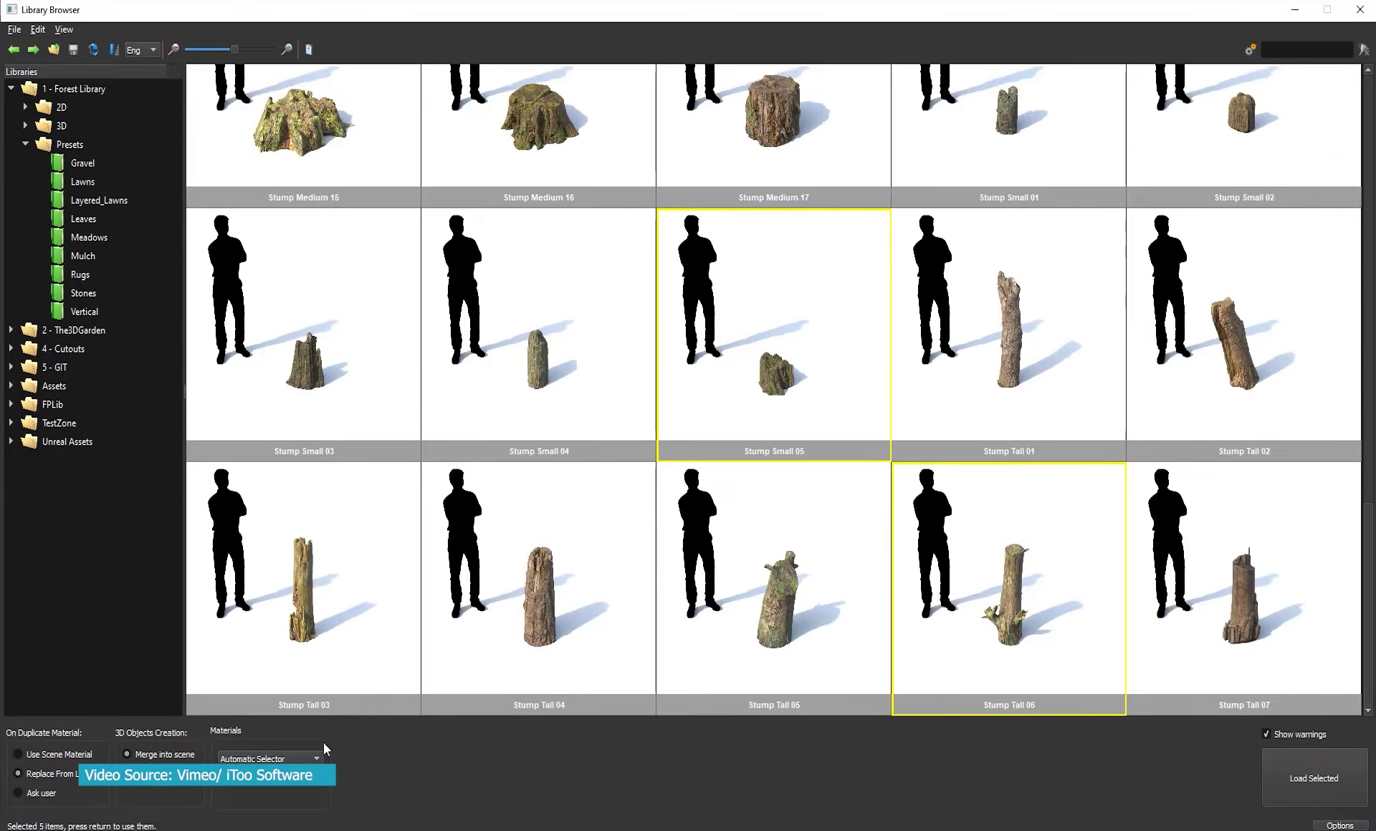
- Leave the material type unchanged and load the five selected stumps
left_click(313, 758)
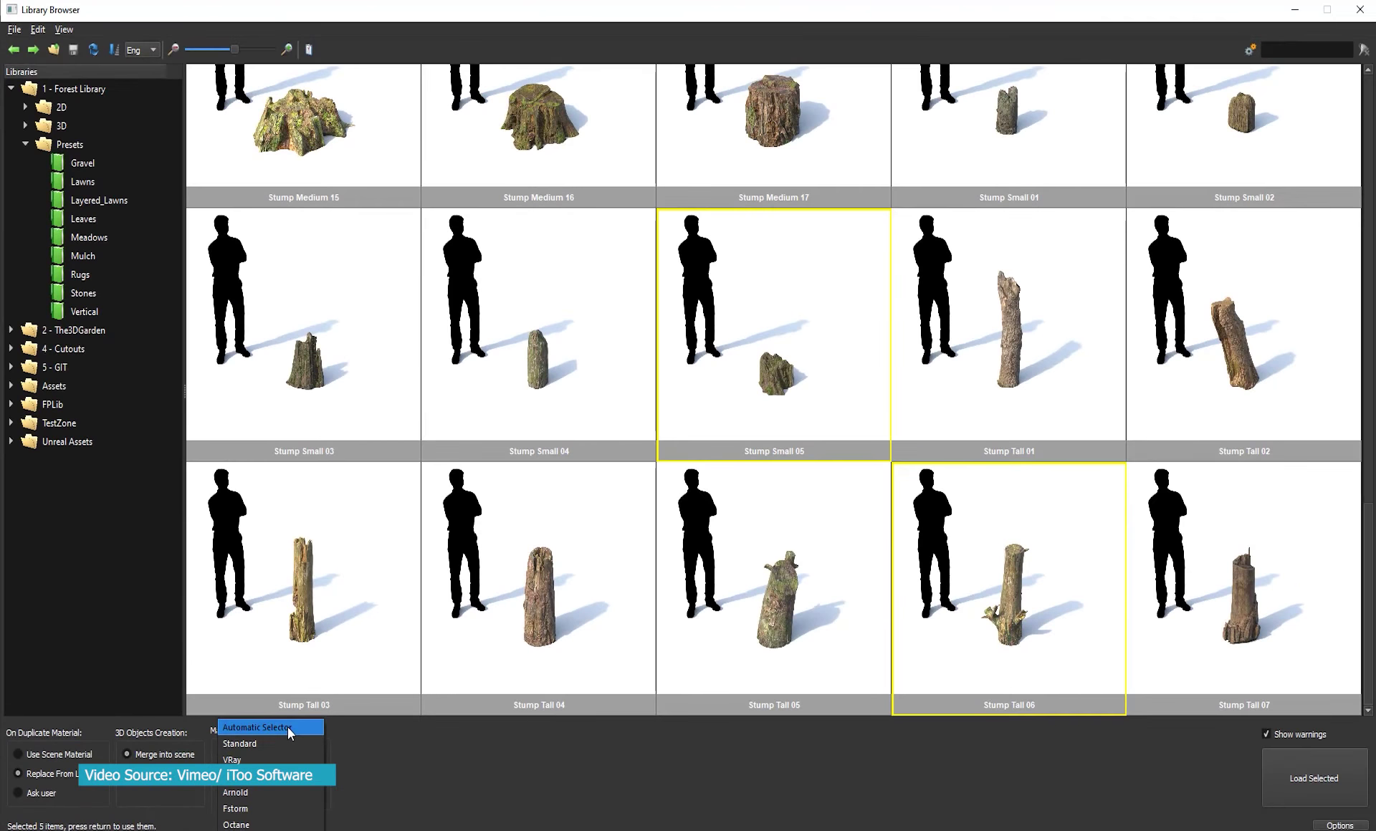
left_click(287, 728)
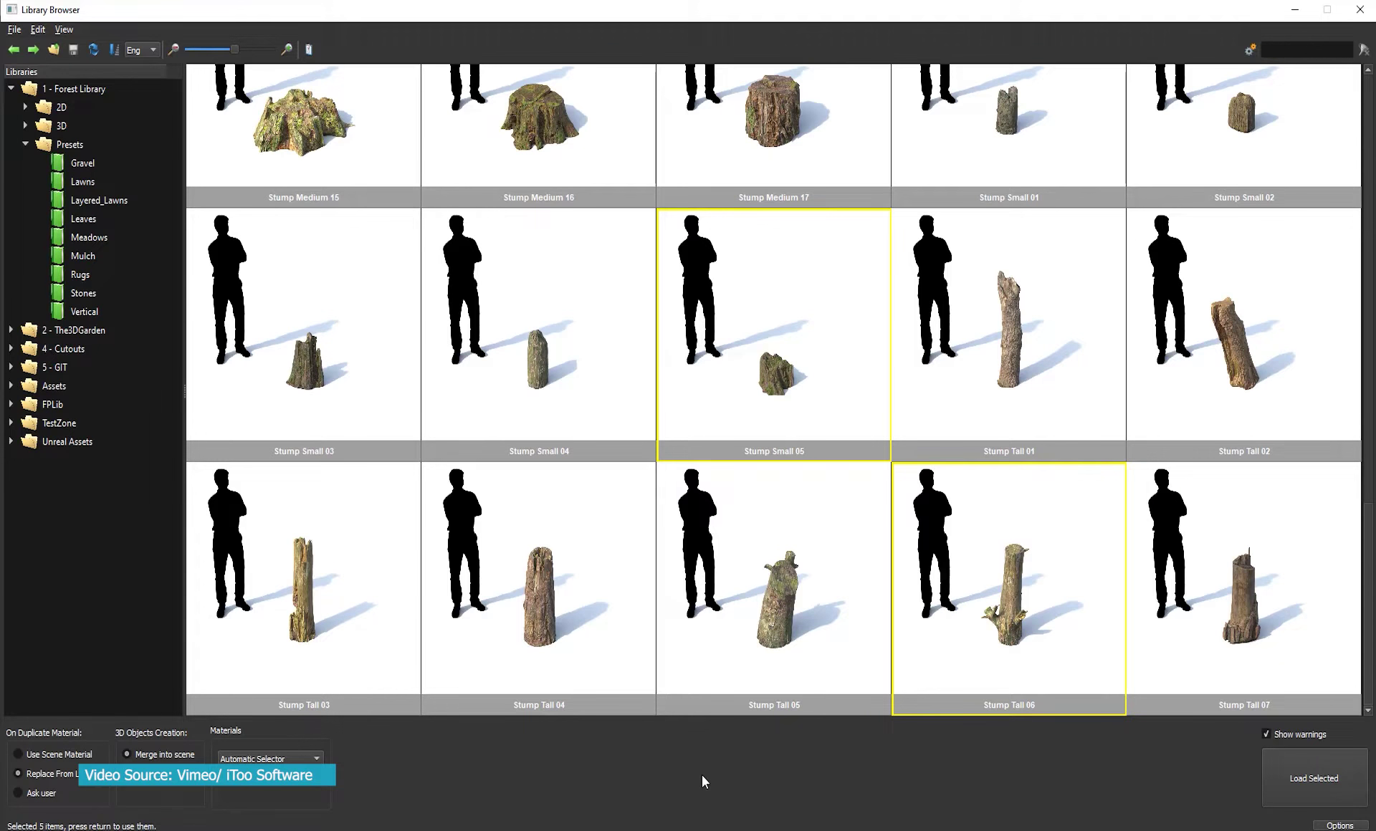
left_click(1314, 778)
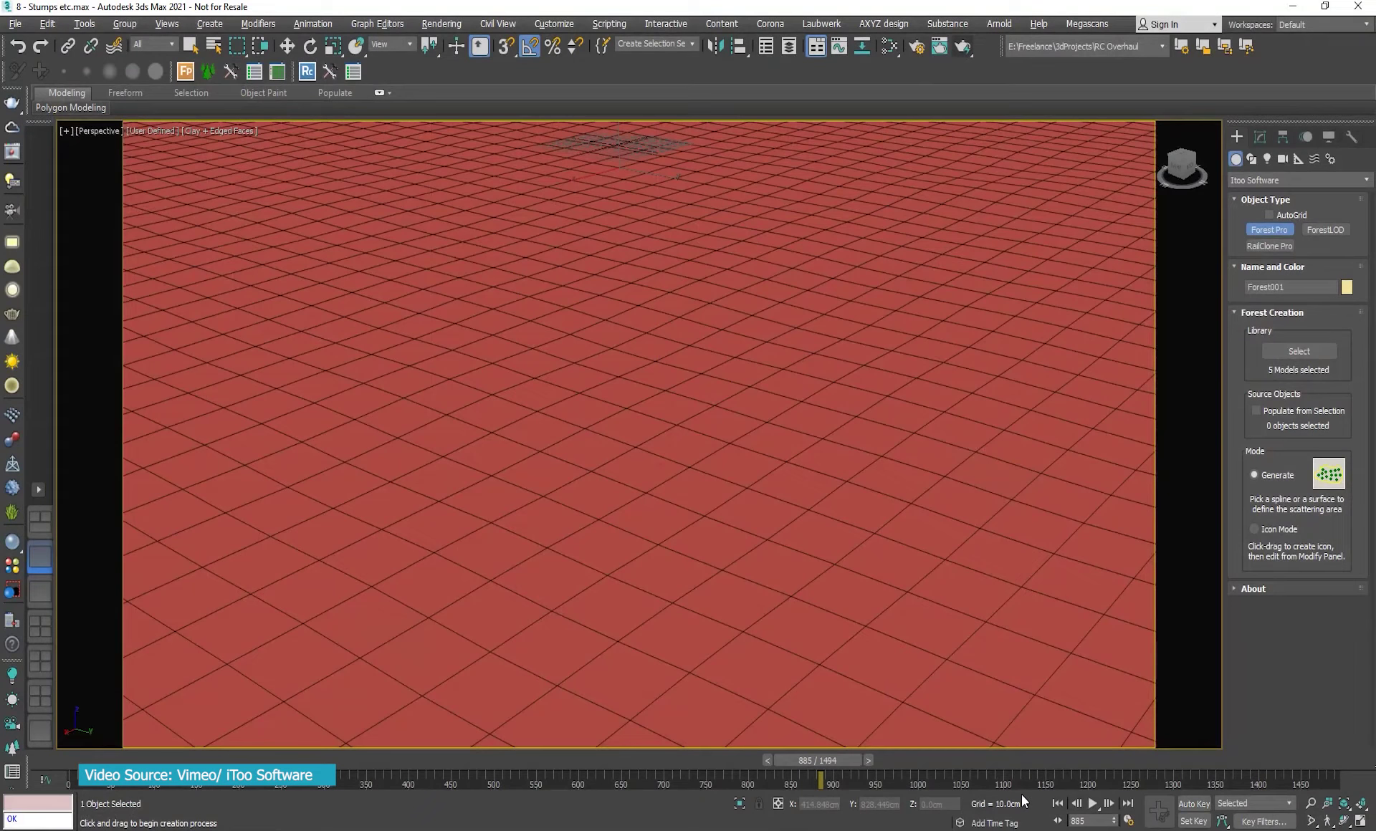
- Scatter the stumps over the red plane and raise Density Units X to spread them sparsely
left_click(820, 402)
left_click(1259, 137)
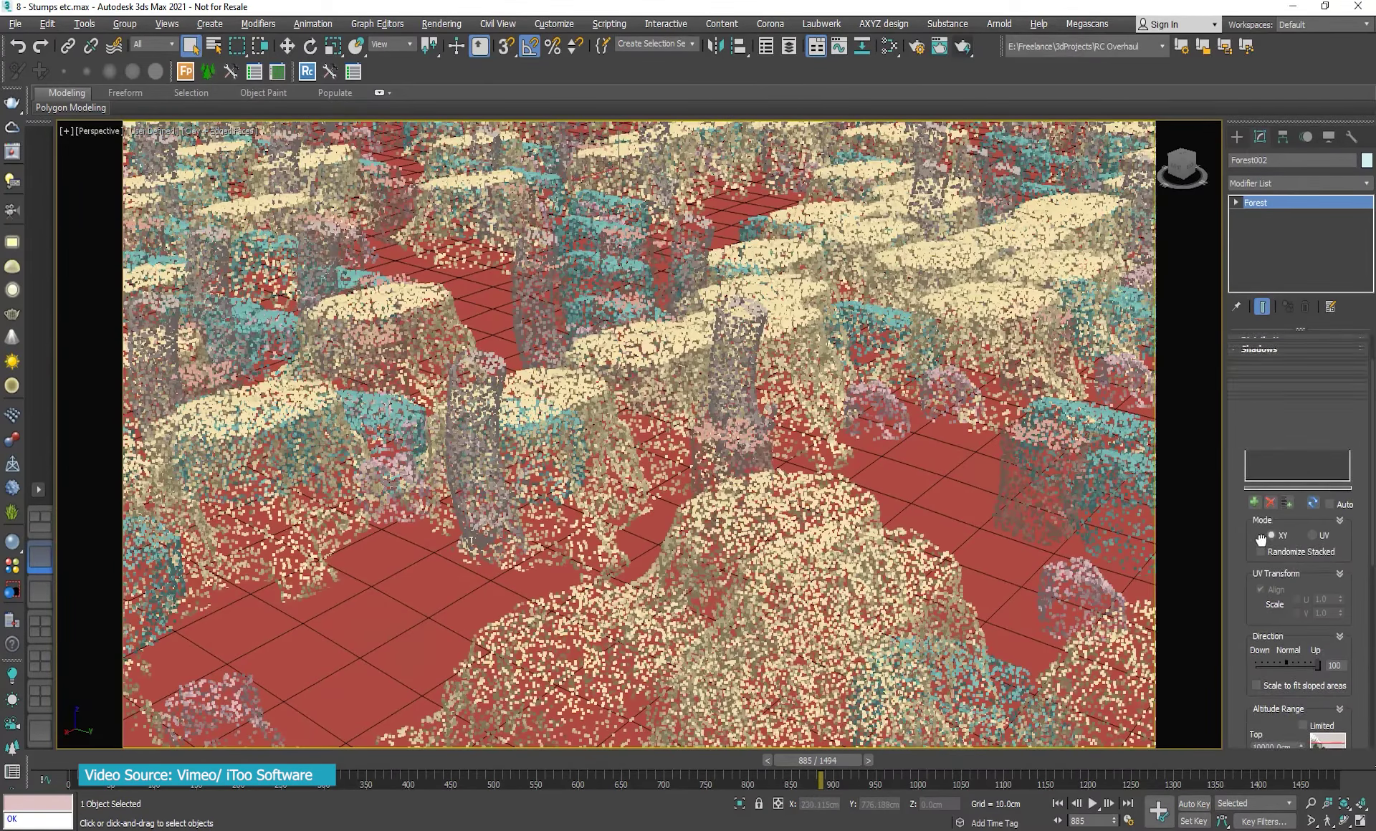
scroll(1297, 502, "down", 5)
left_click_drag(1343, 421, 1343, 9)
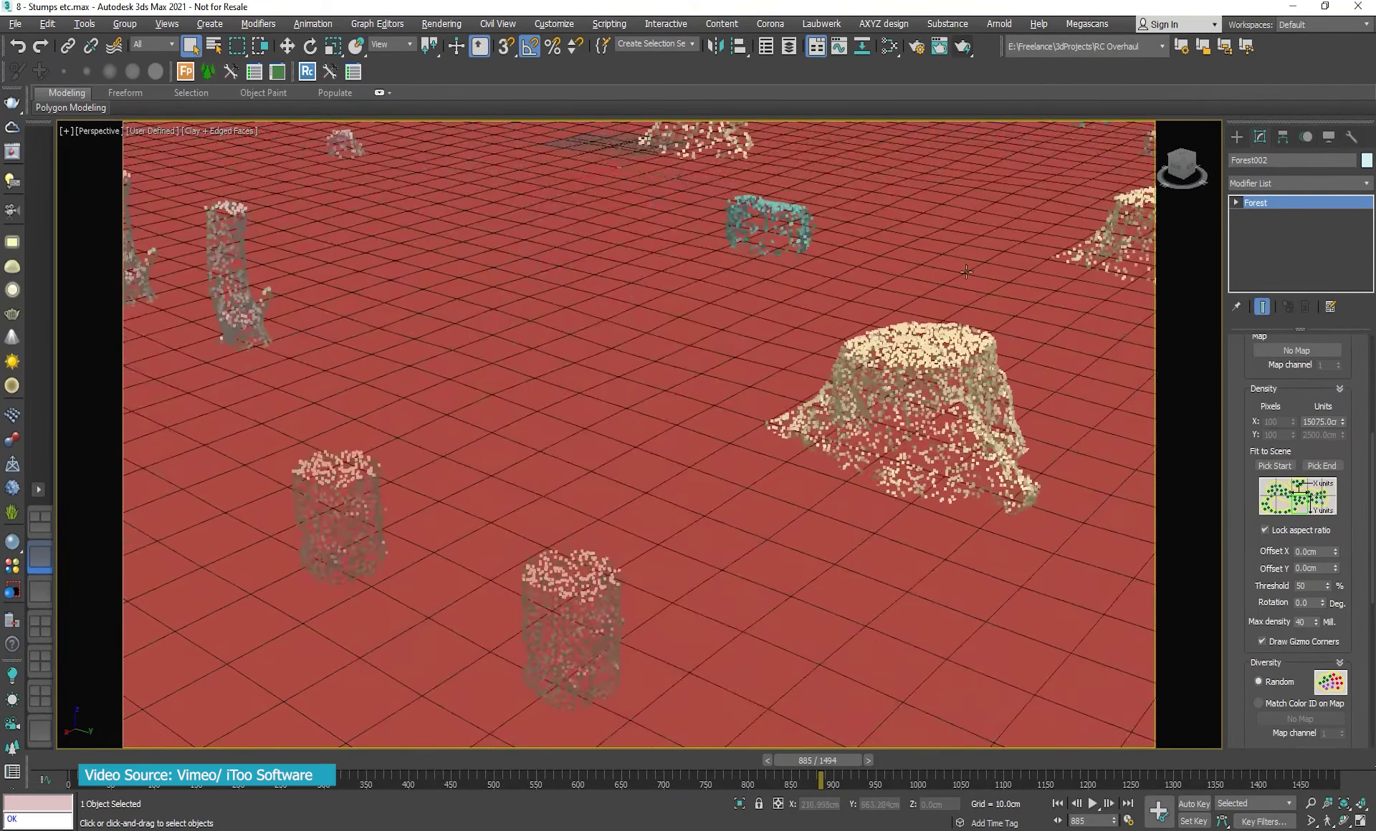
middle_click_drag(964, 287, 974, 368)
scroll(1283, 485, "down", 3)
scroll(1283, 486, "down", 3)
- Enable random rotation and scale for the stumps, resetting a rotation and scale limit
left_click(1313, 428)
right_click(1290, 462)
right_click(1331, 478)
left_click(1313, 627)
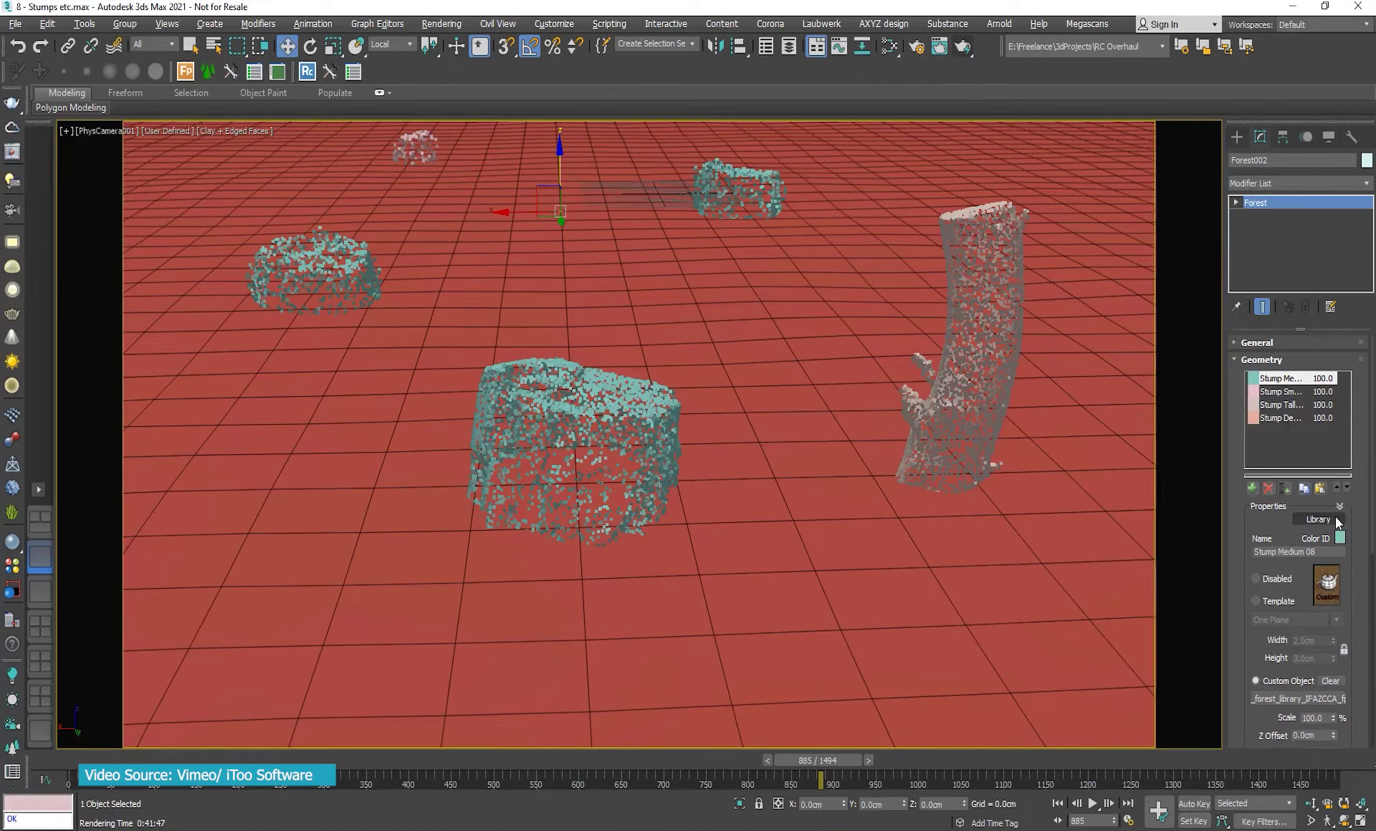
- Replace Stump Medium 08 in the geometry list with Stump Large 03 from the library
left_click(1337, 523)
left_click(788, 459)
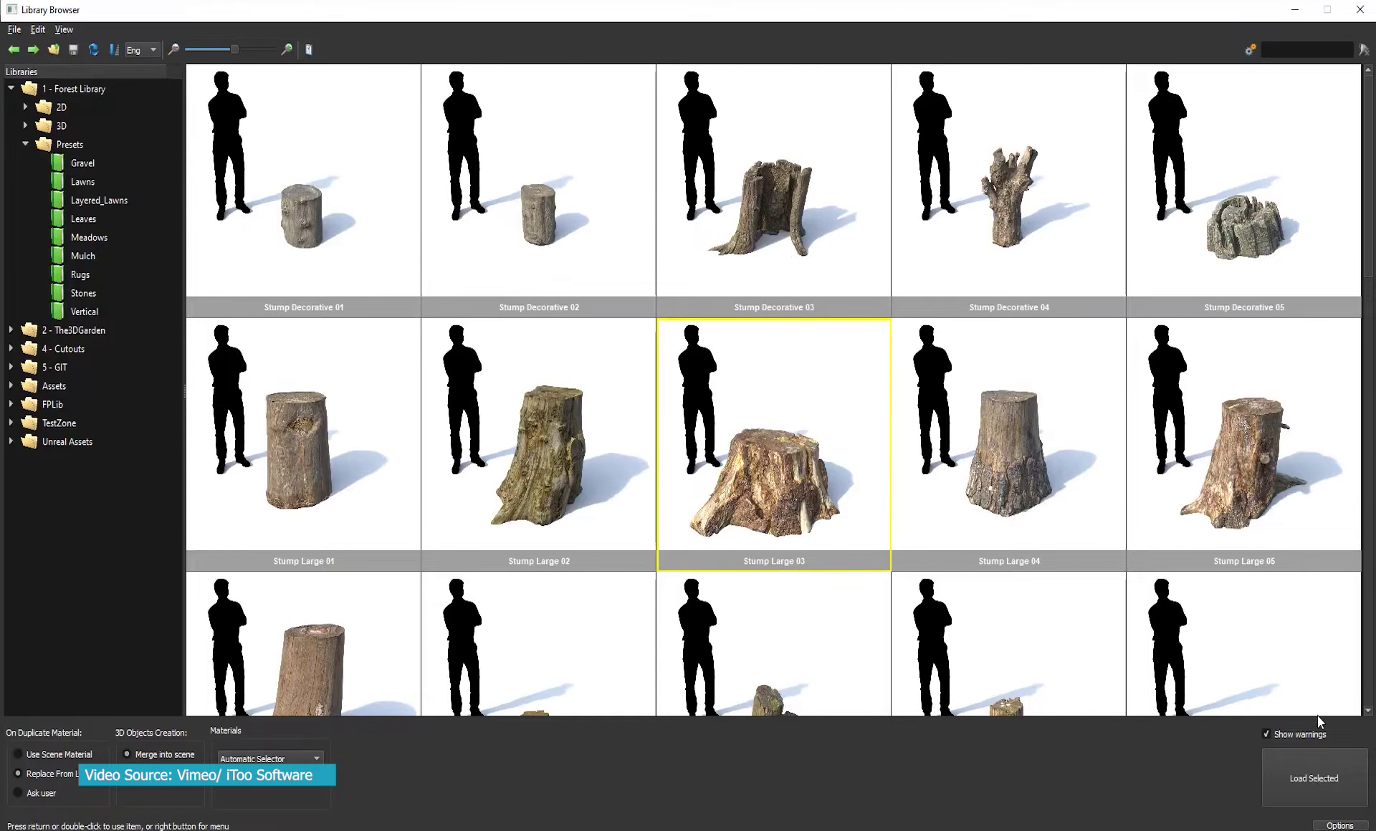
left_click(1314, 778)
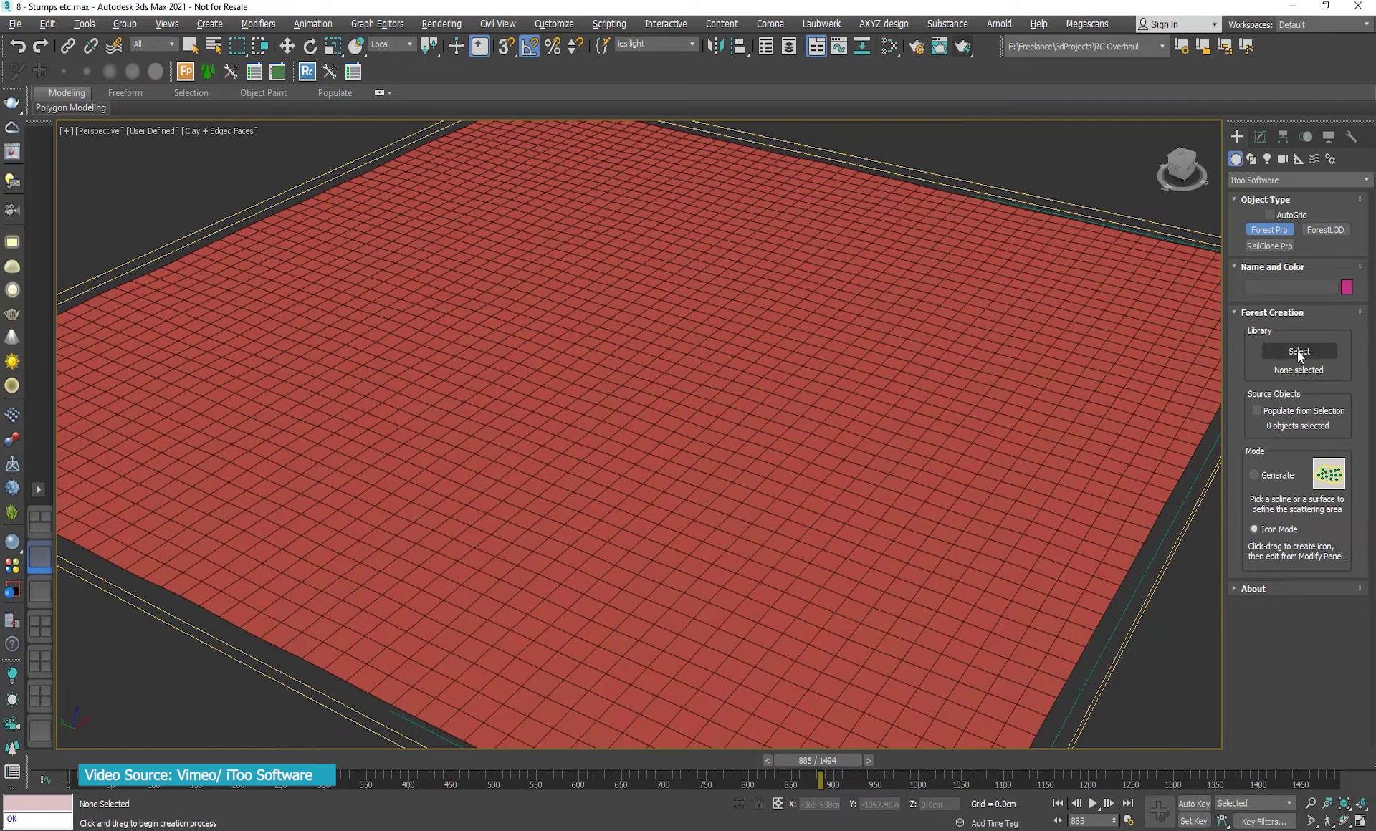
- Load a Stumps preset from the Forest Library with enlarged thumbnails and scatter it on the red plane
left_click(1298, 350)
left_click_drag(240, 49, 248, 52)
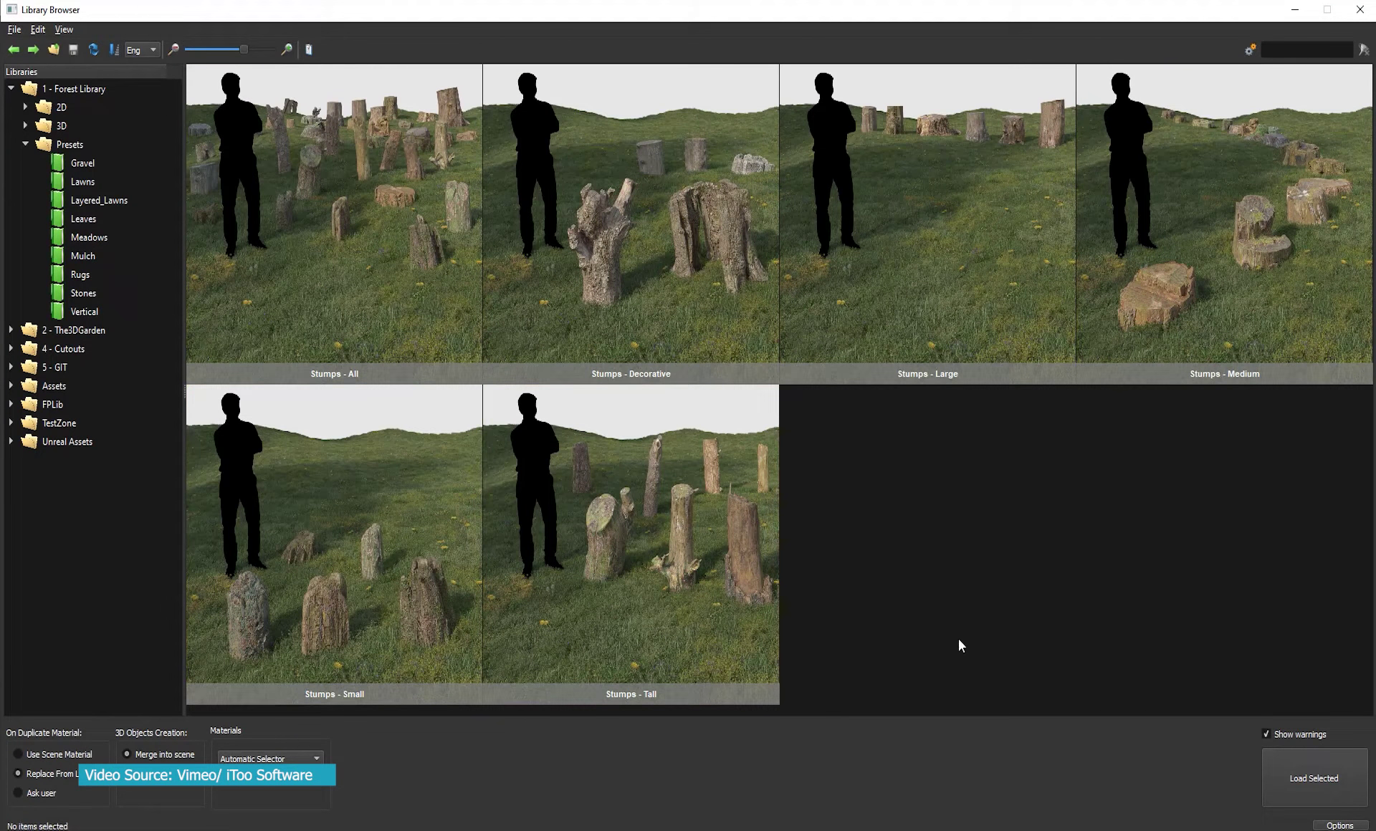
left_click(1316, 782)
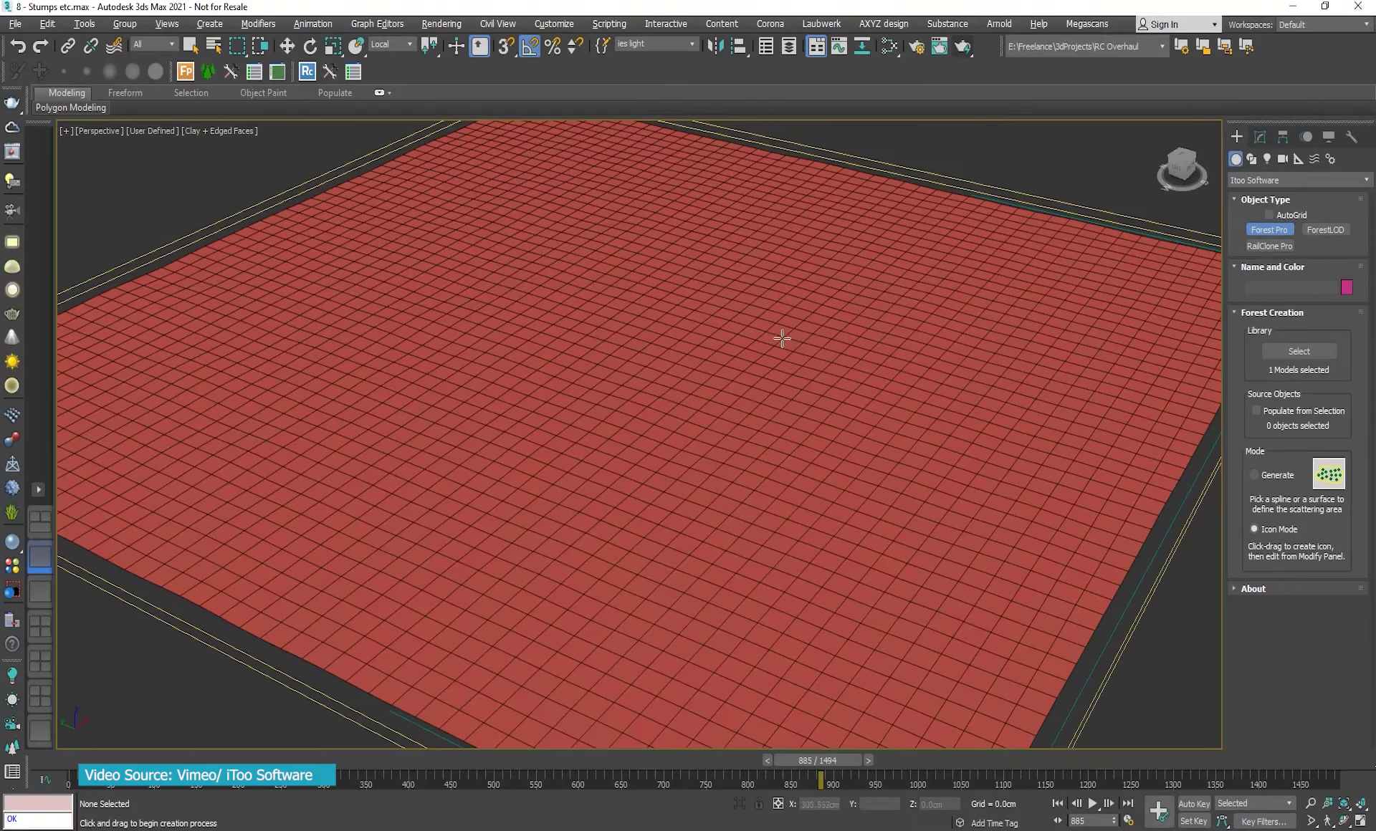
left_click(830, 496)
key("Return")
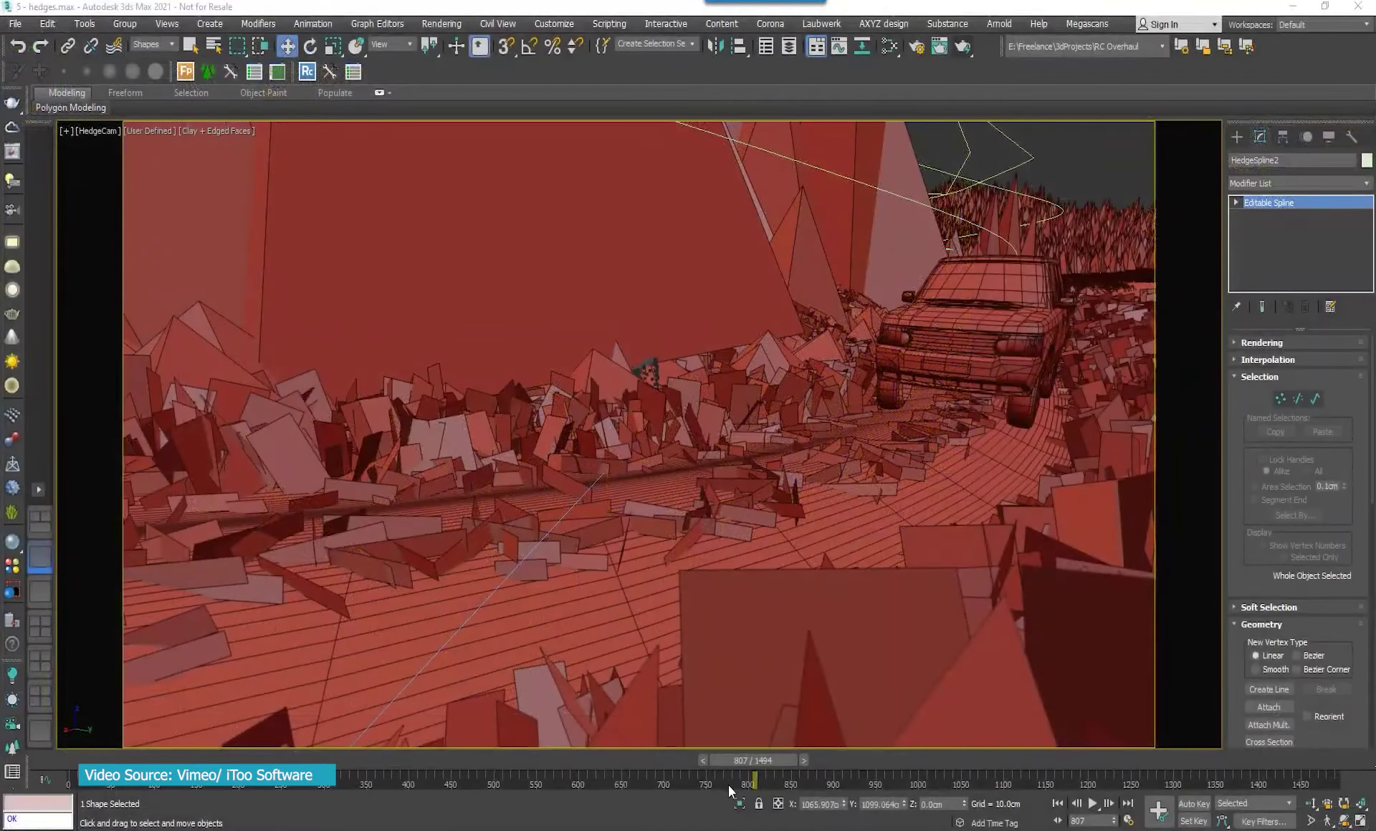
- Isolate the hedge spline, clear the selection and show the Forest Pack creation objects
key("alt+q")
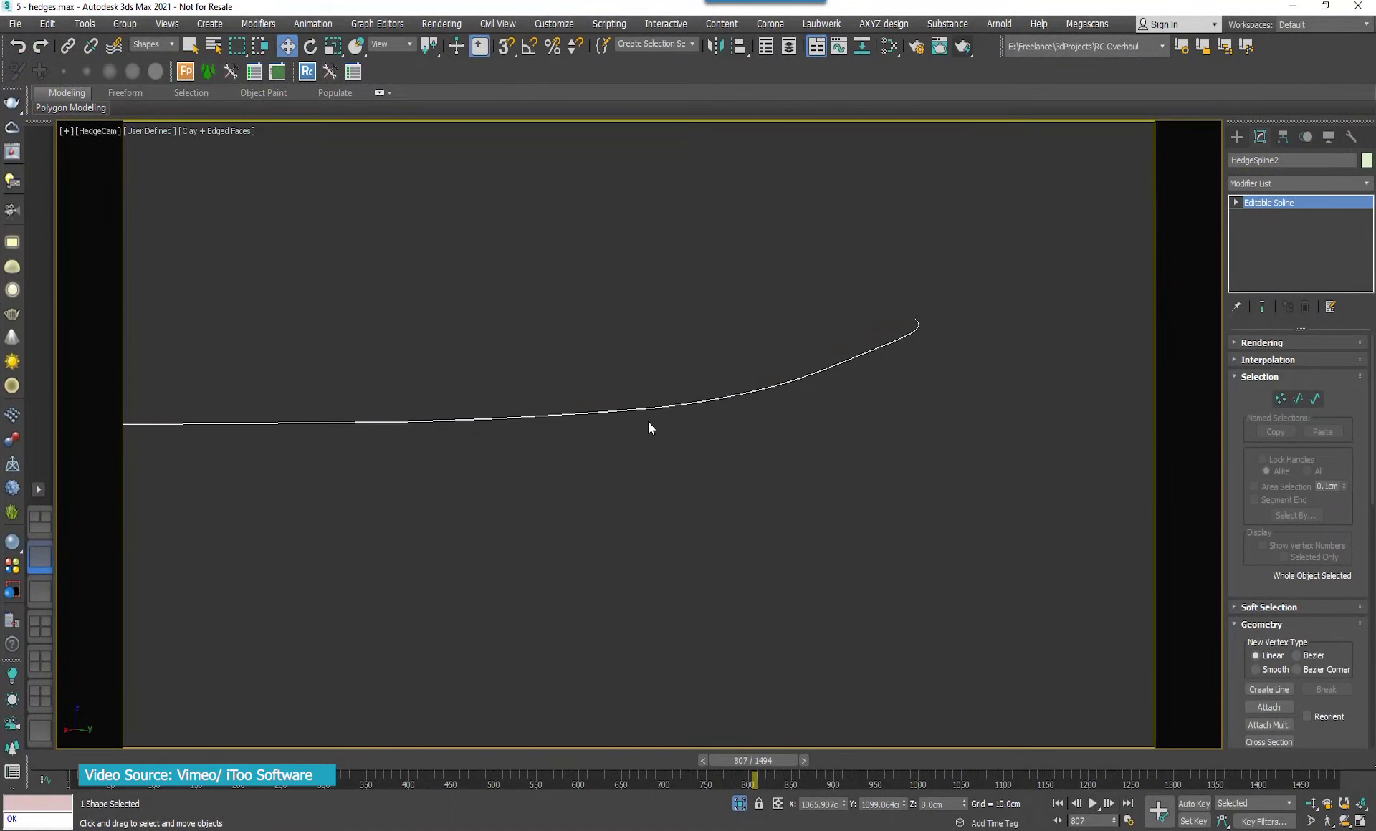
left_click(1080, 437)
left_click(153, 44)
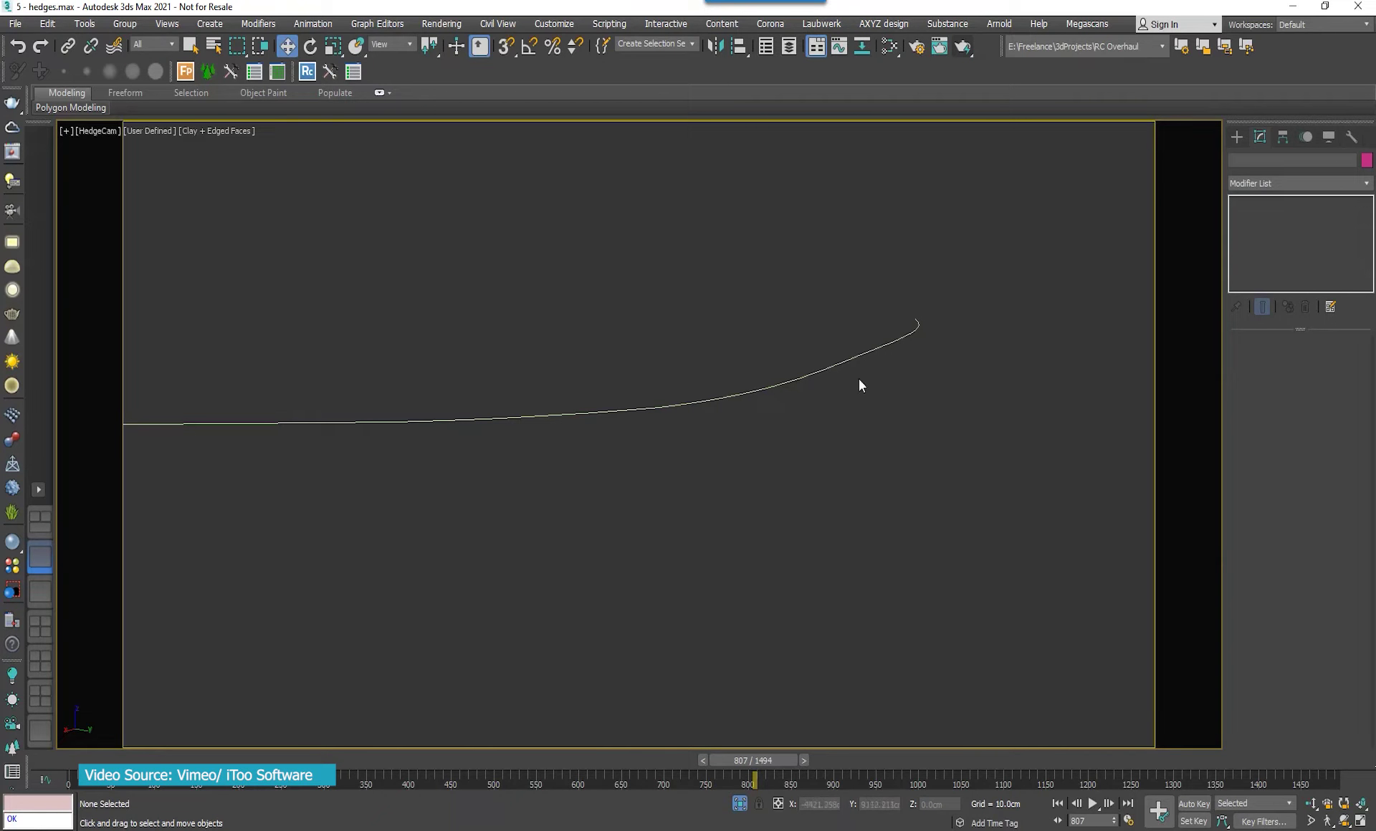
left_click(1235, 138)
- Create a Forest Pro icon below the spline loaded with the Hedge Maple 200CM preset
left_click(1267, 230)
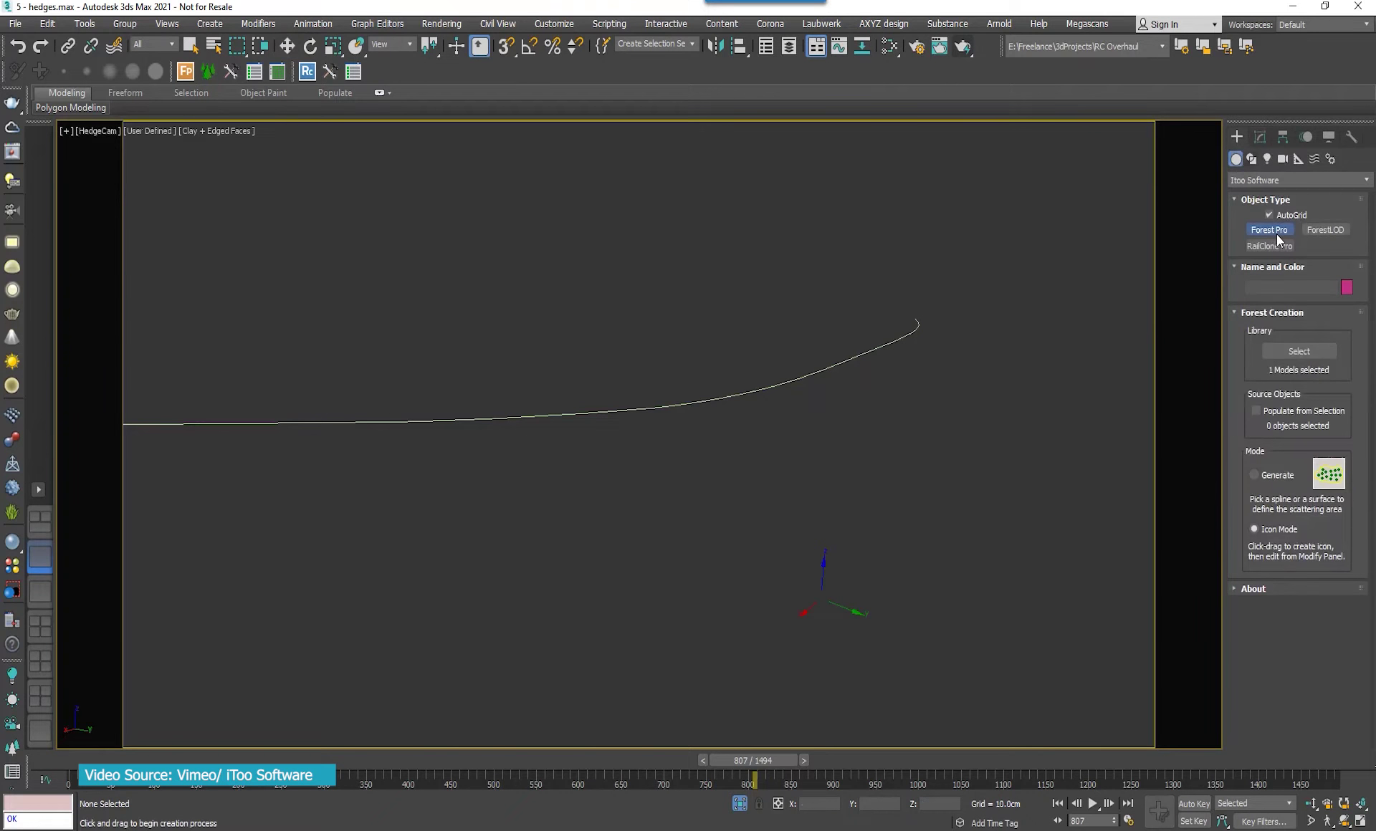
left_click(1290, 348)
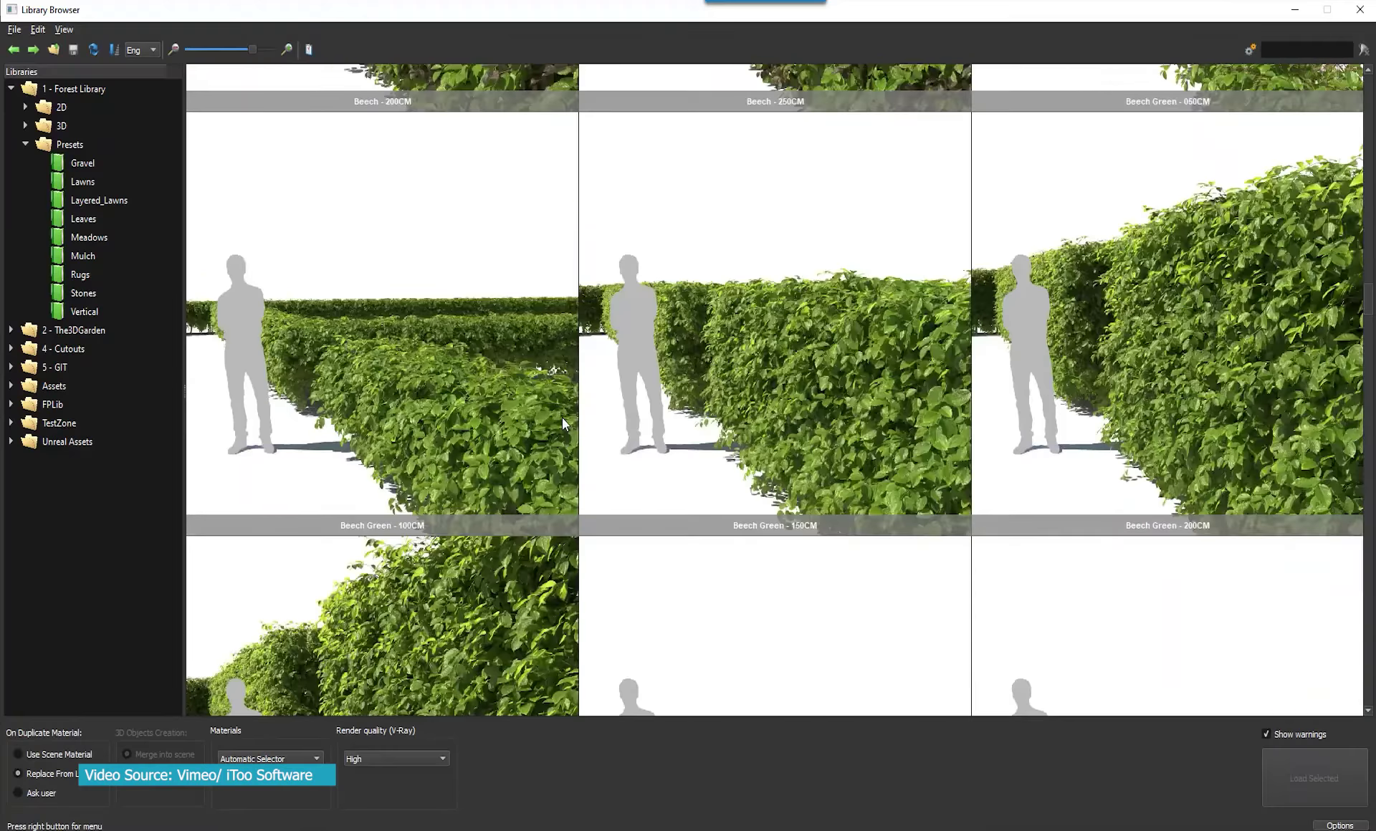
scroll(562, 418, "down", 2)
scroll(561, 416, "down", 2)
scroll(562, 416, "down", 2)
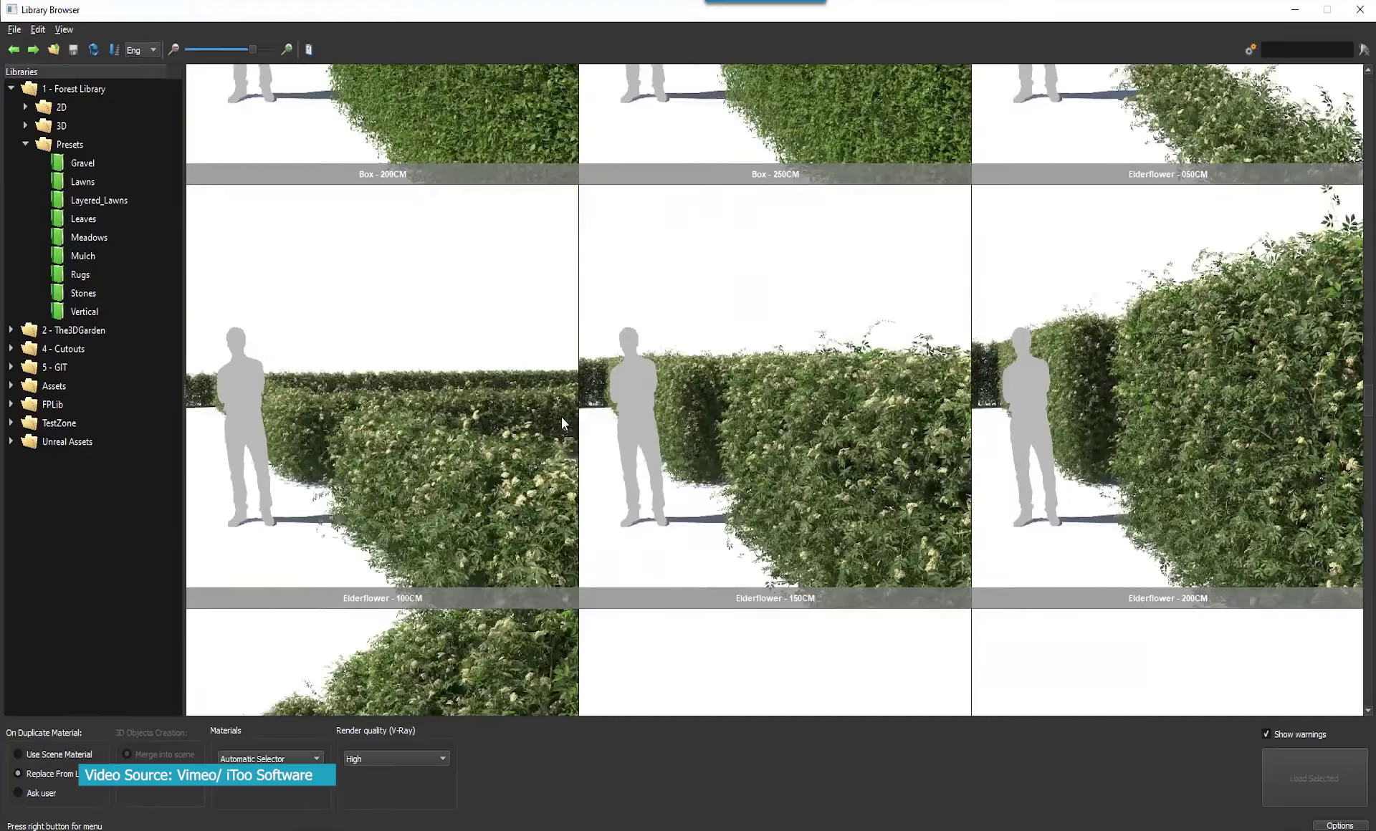
scroll(561, 417, "down", 2)
scroll(561, 417, "down", 2)
scroll(561, 417, "down", 2)
left_click(445, 435)
left_click(1298, 792)
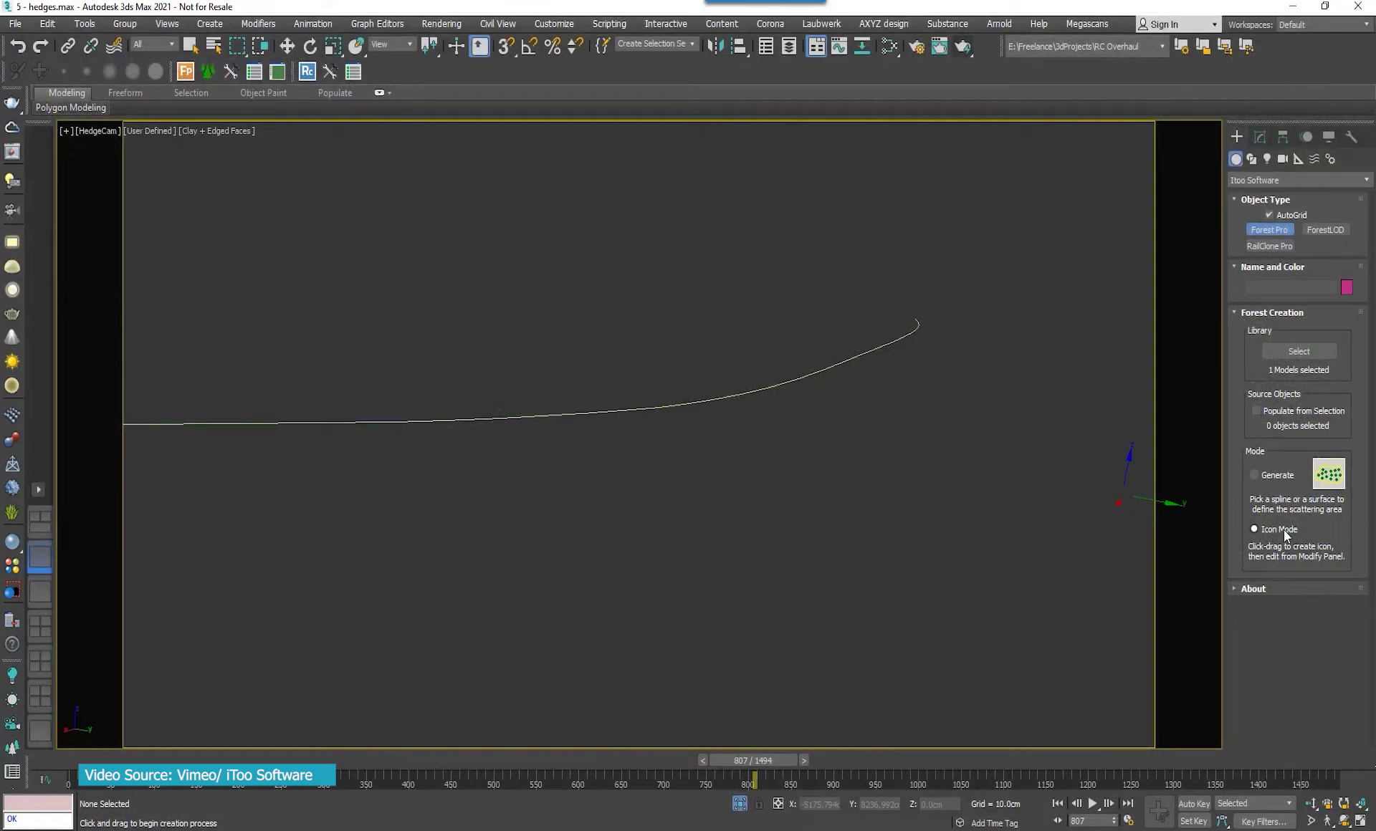
left_click_drag(702, 476, 742, 548)
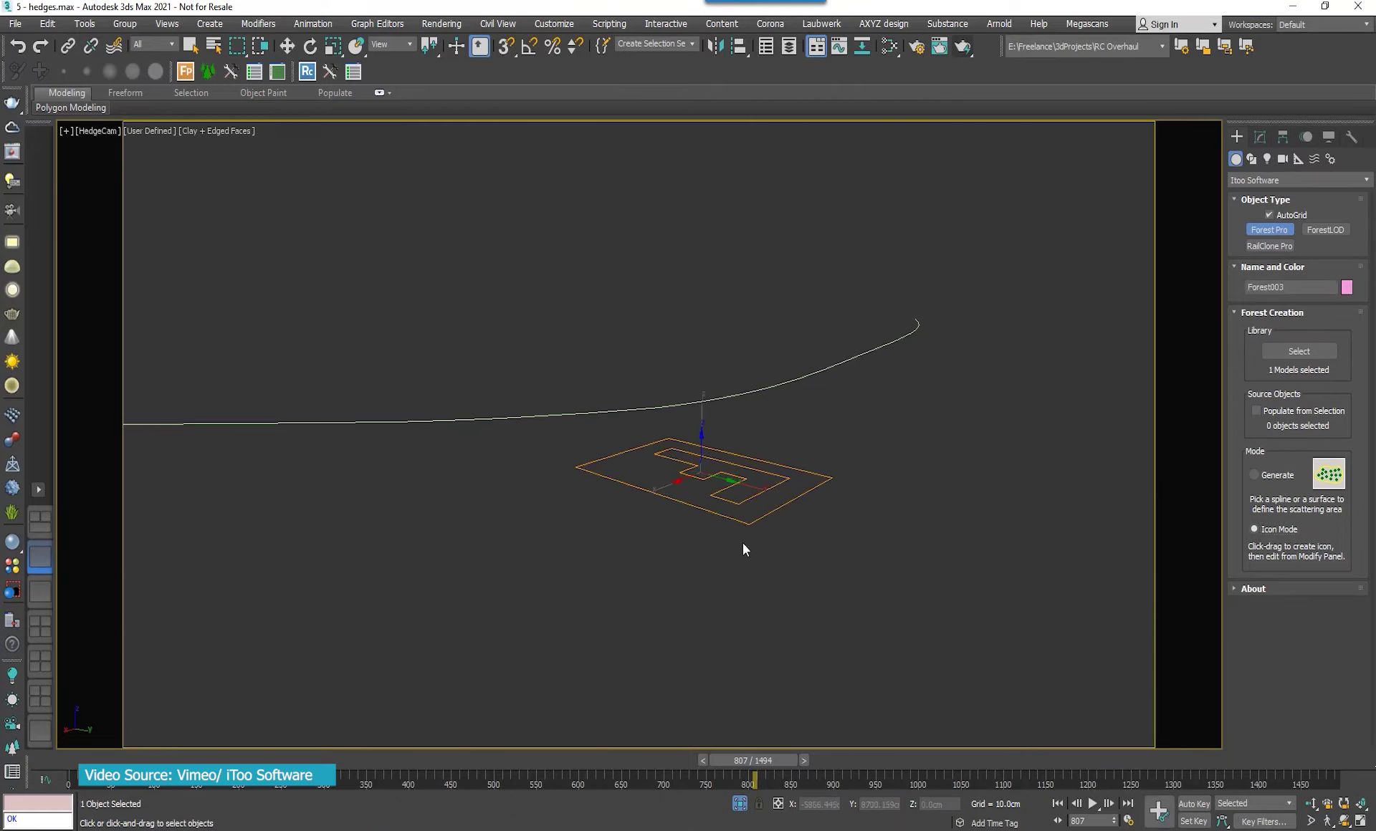
- Add HedgeSpline2 as Forest003's distribution path, then turn Isolate Selection off
left_click(1260, 137)
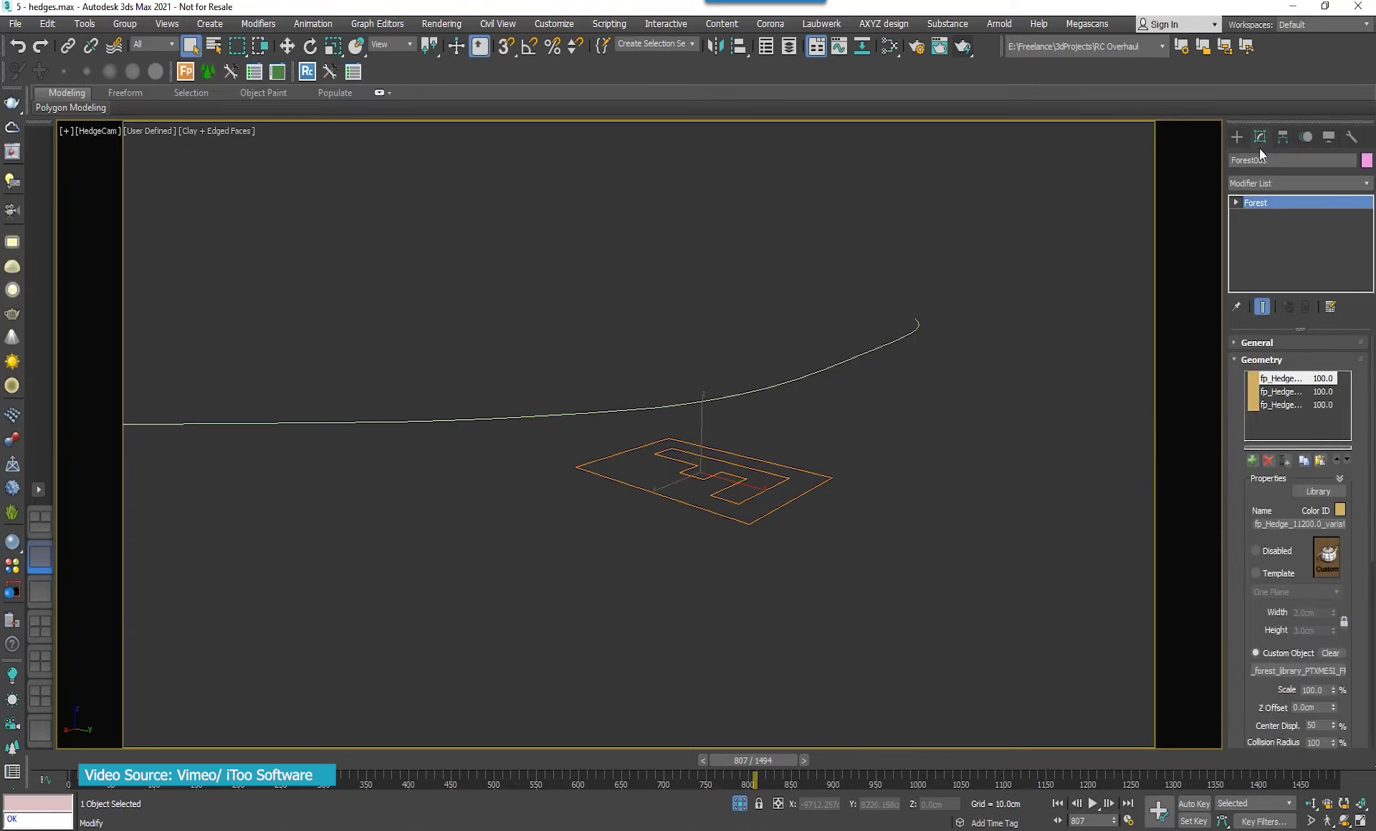
left_click(1281, 360)
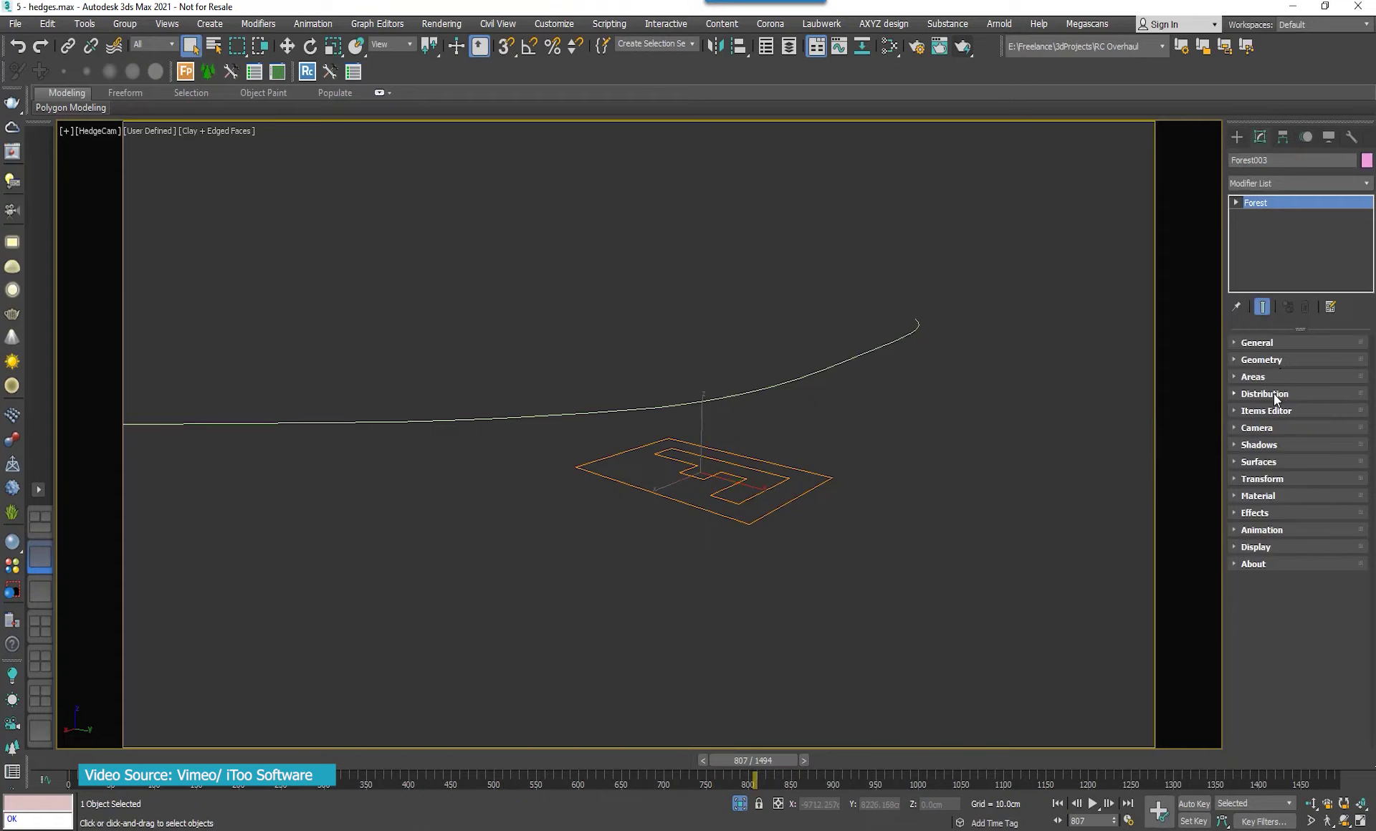
left_click(1274, 393)
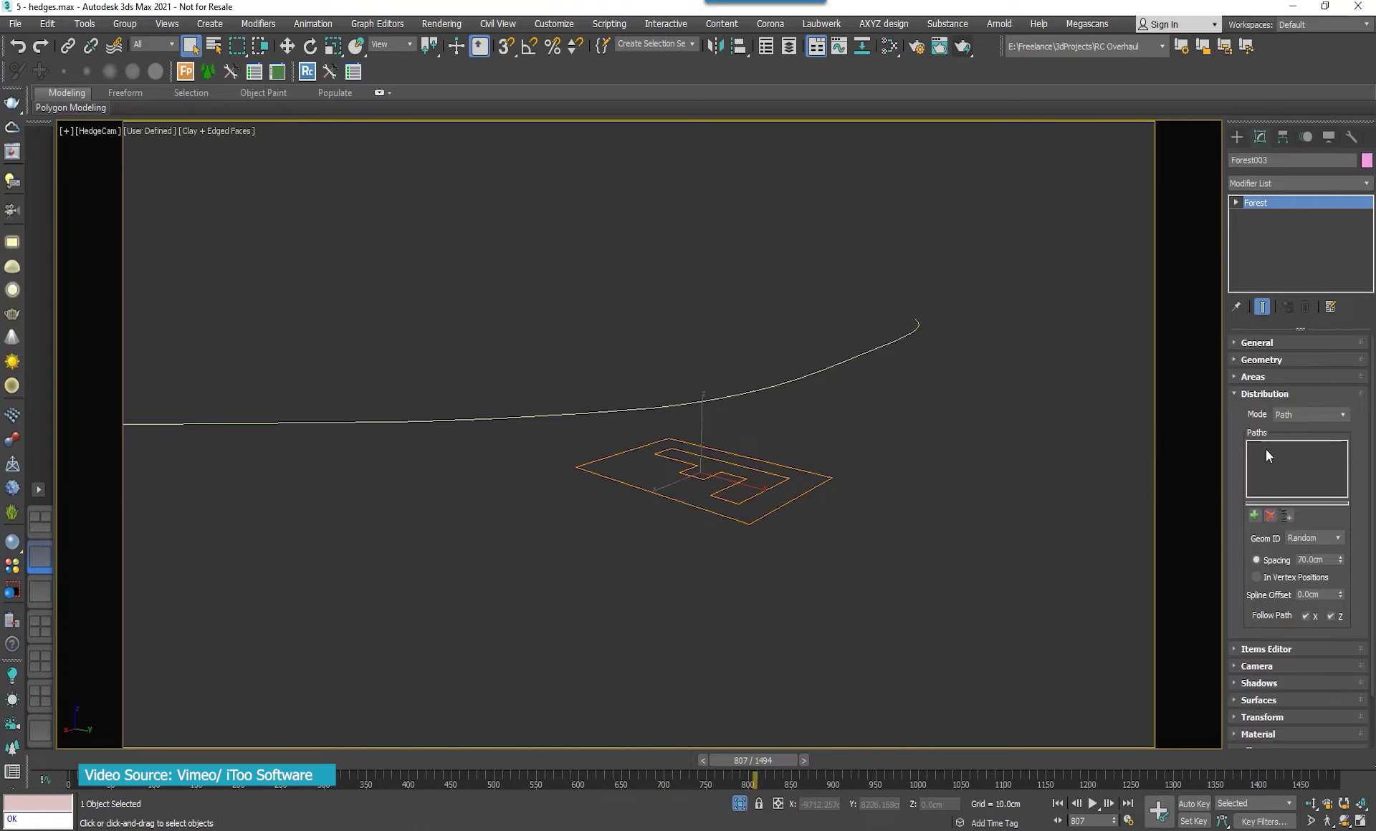
left_click(1254, 517)
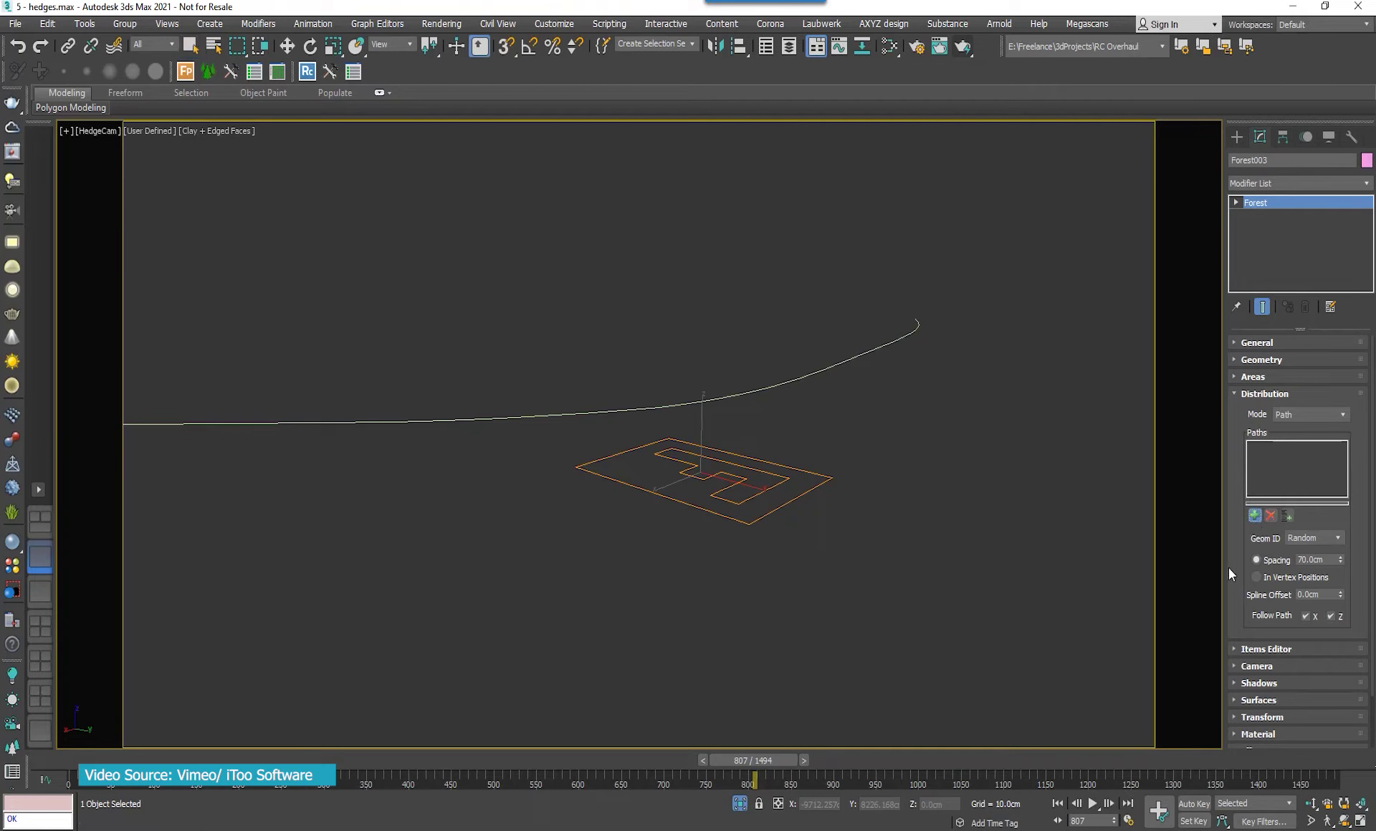
left_click(747, 394)
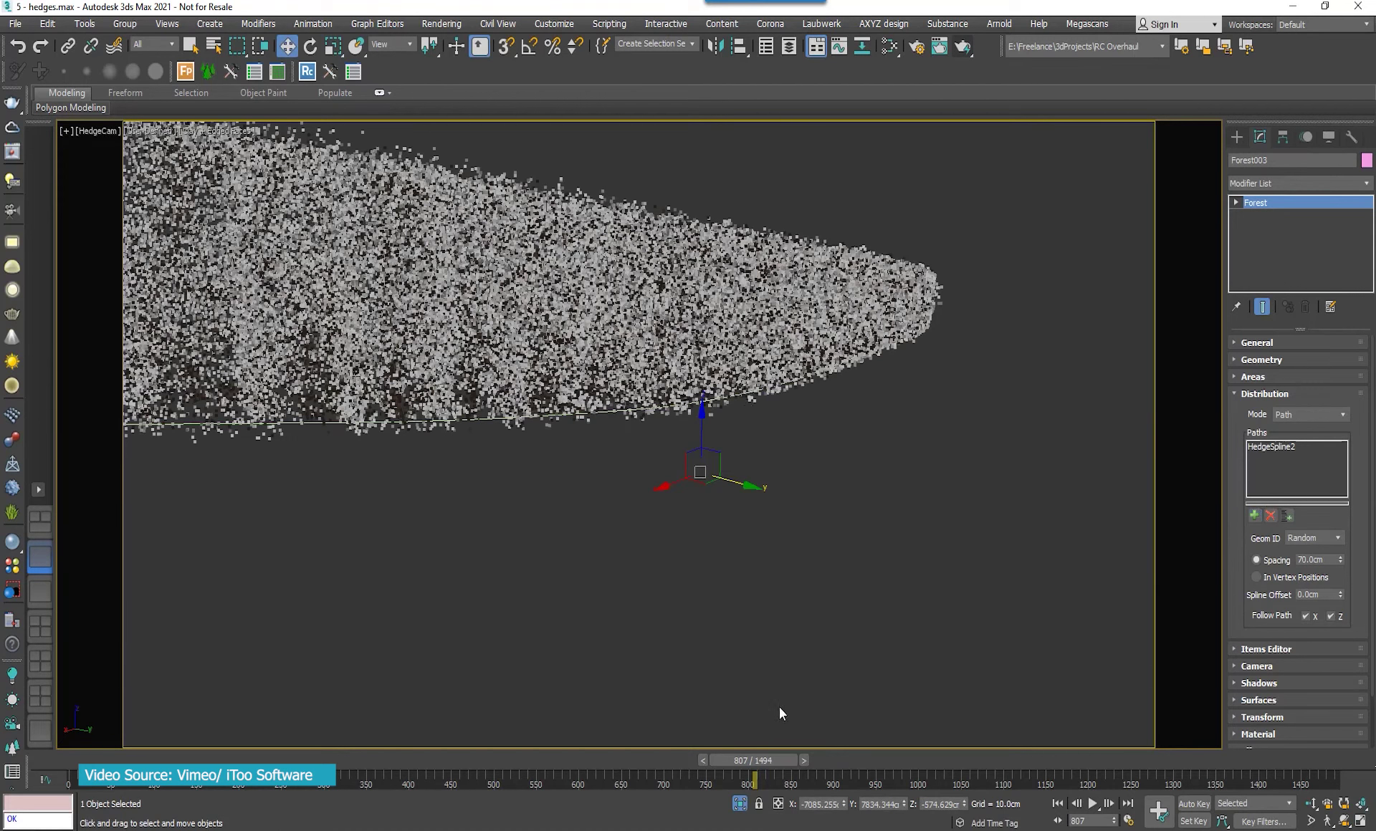
left_click(743, 799)
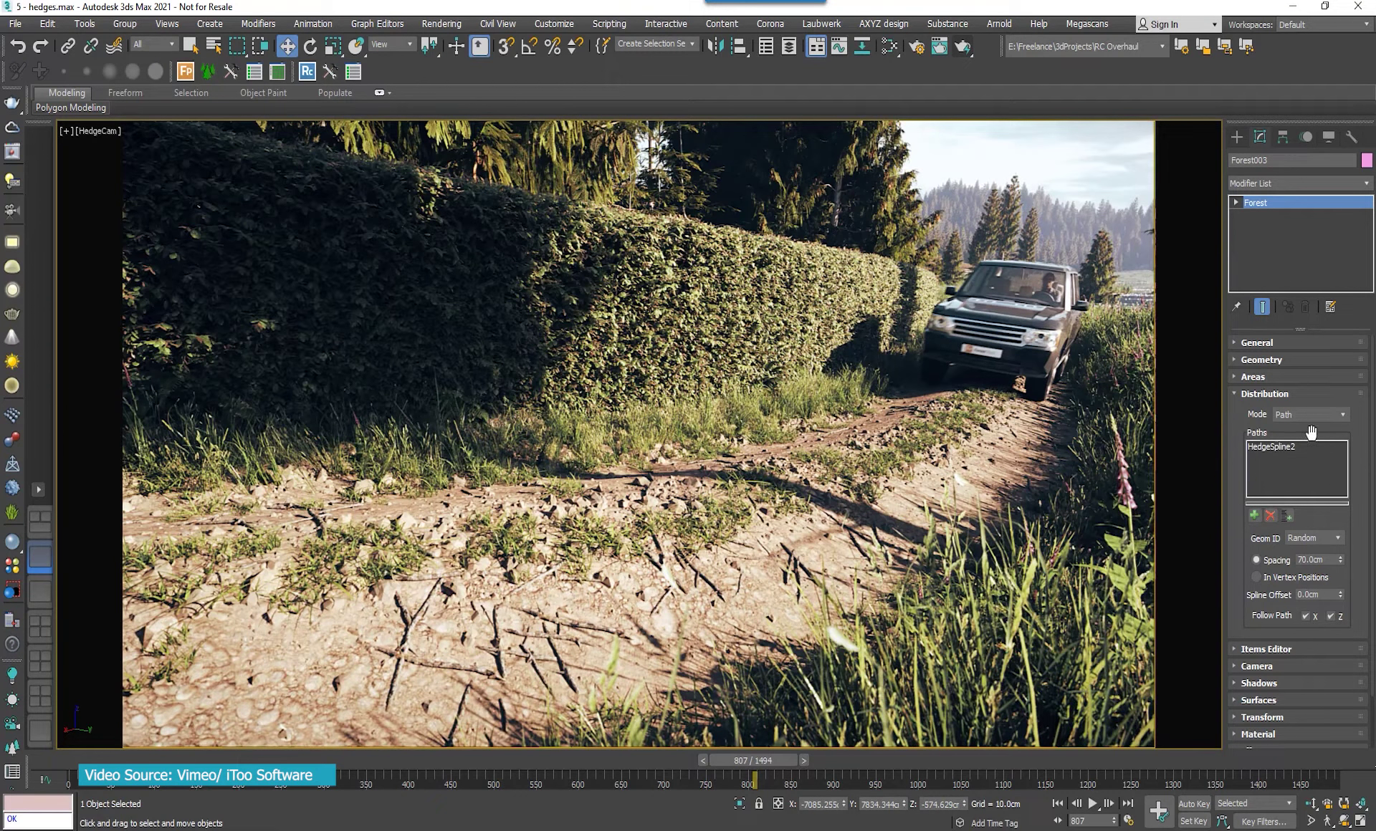
- Browse the topiary and hedge presets in the Forest Library, then switch to the TopiaryCam FP7 scene
scroll(1310, 397, "down", 3)
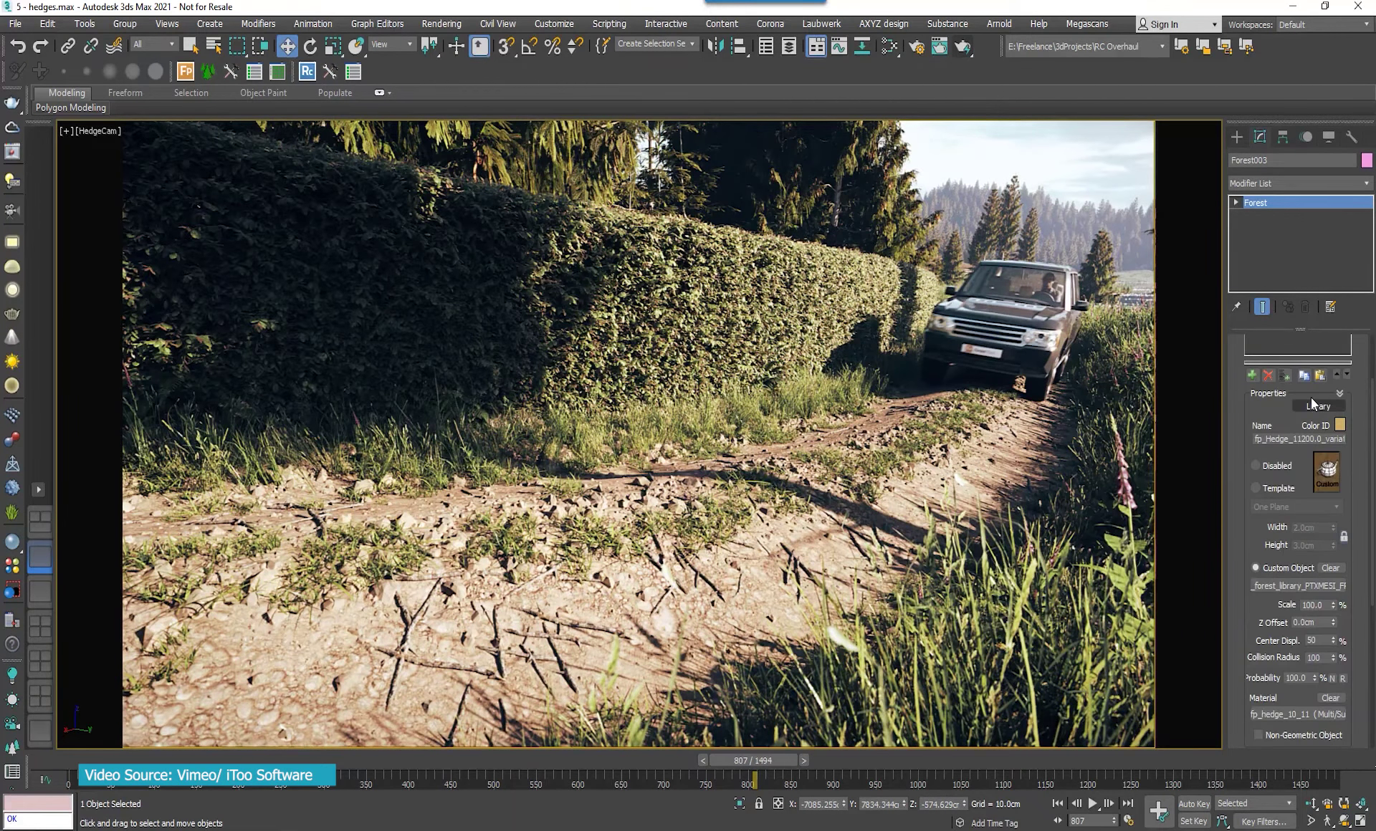
left_click(1309, 401)
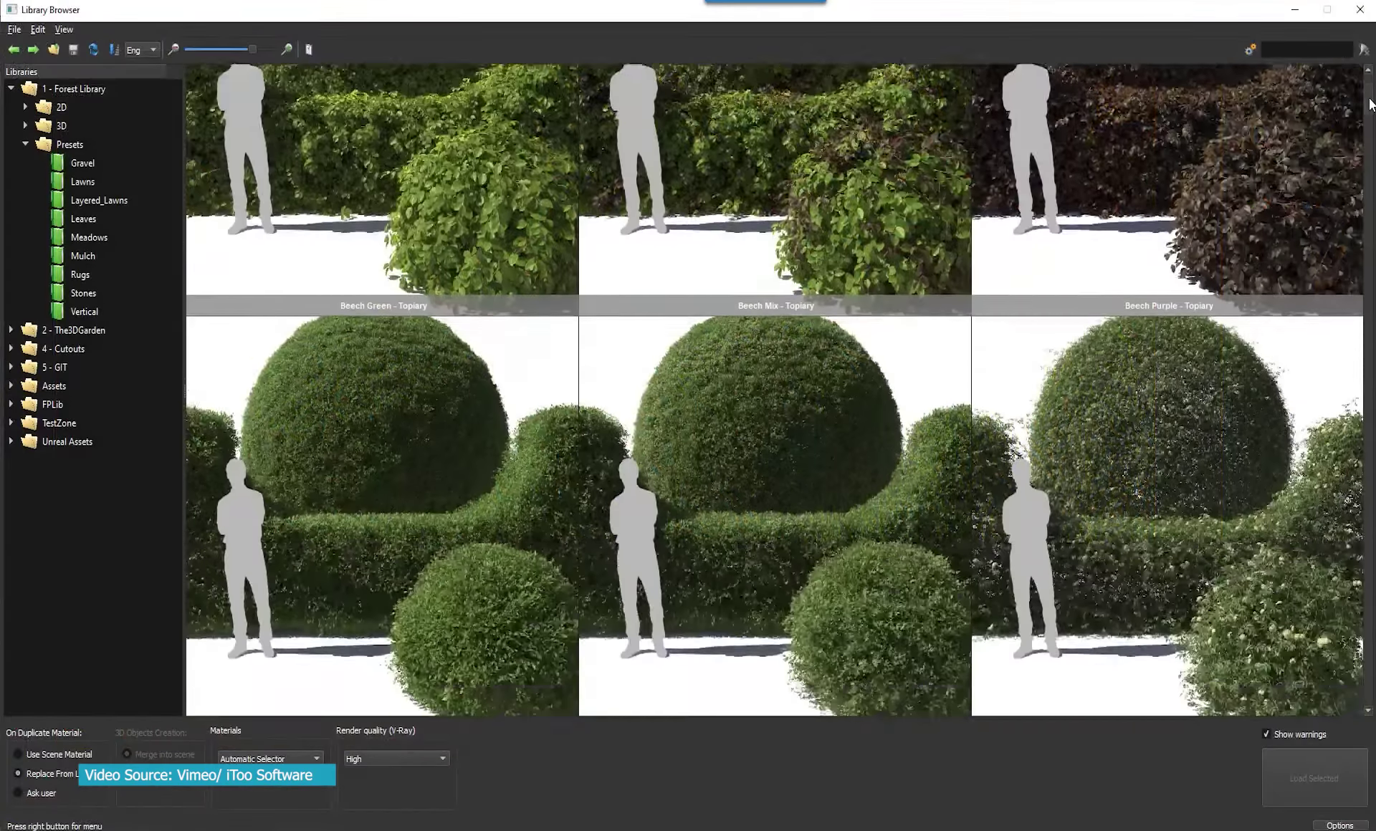
scroll(1370, 104, "down", 5)
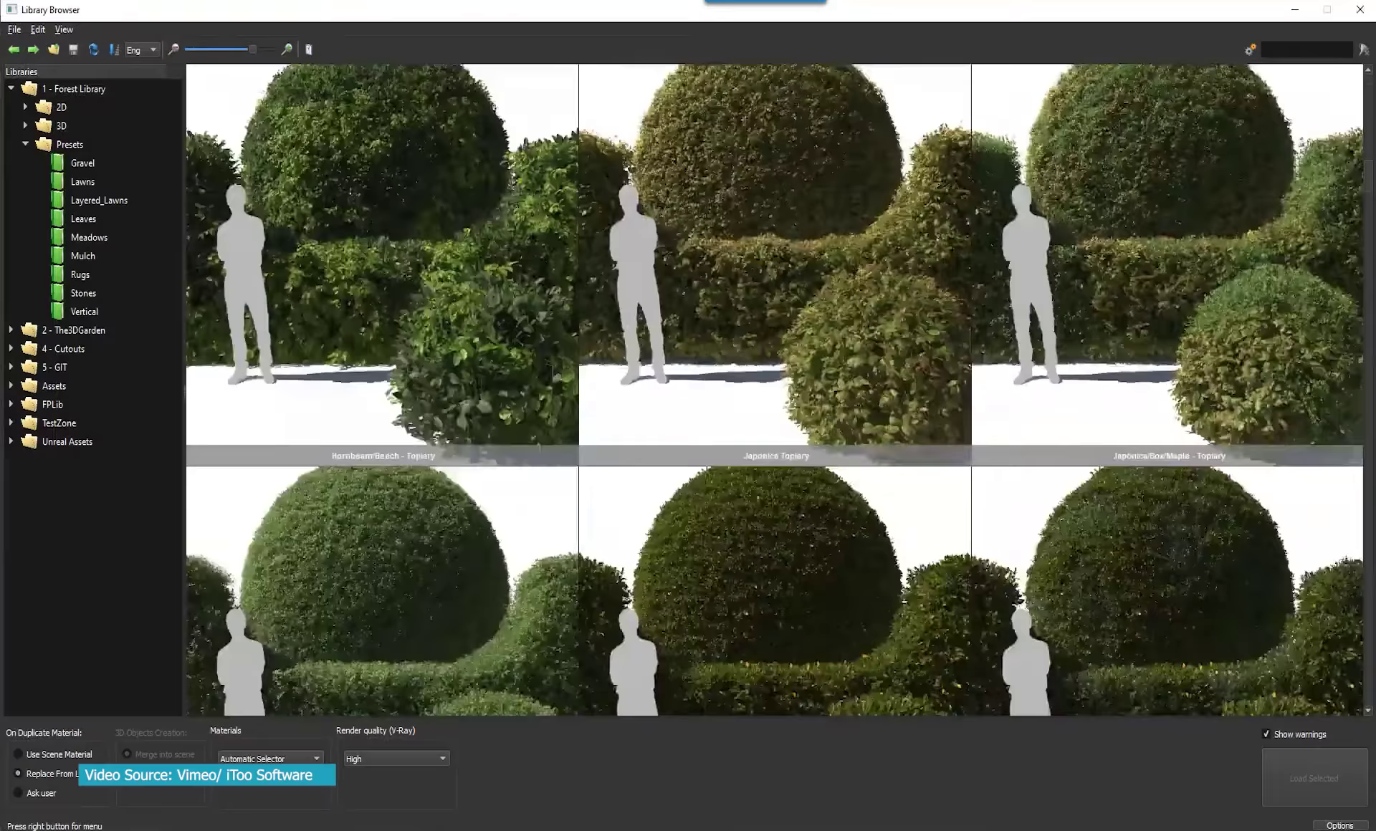
scroll(774, 387, "down", 4)
scroll(774, 387, "down", 4)
scroll(774, 387, "down", 3)
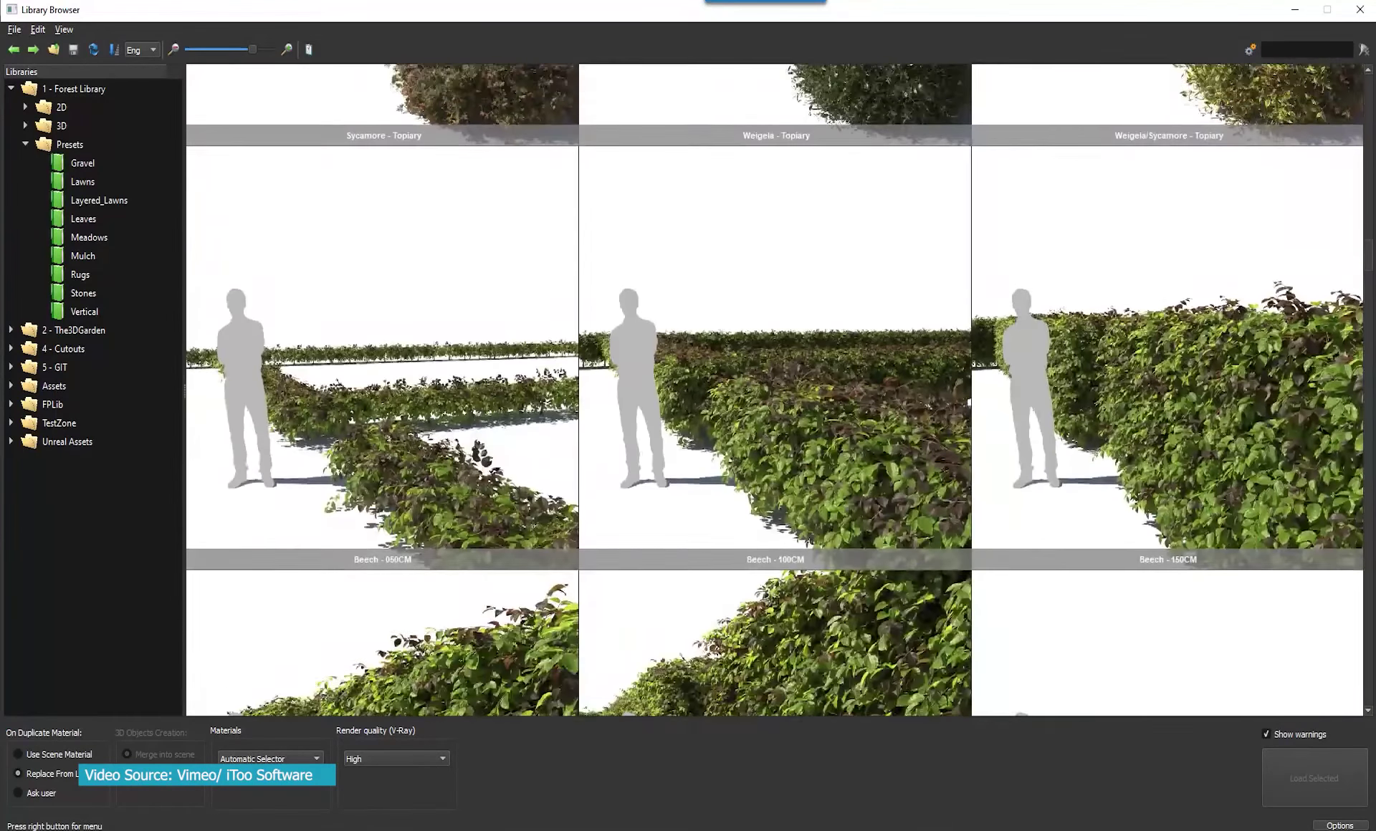
scroll(774, 387, "up", 8)
scroll(1306, 322, "up", 1)
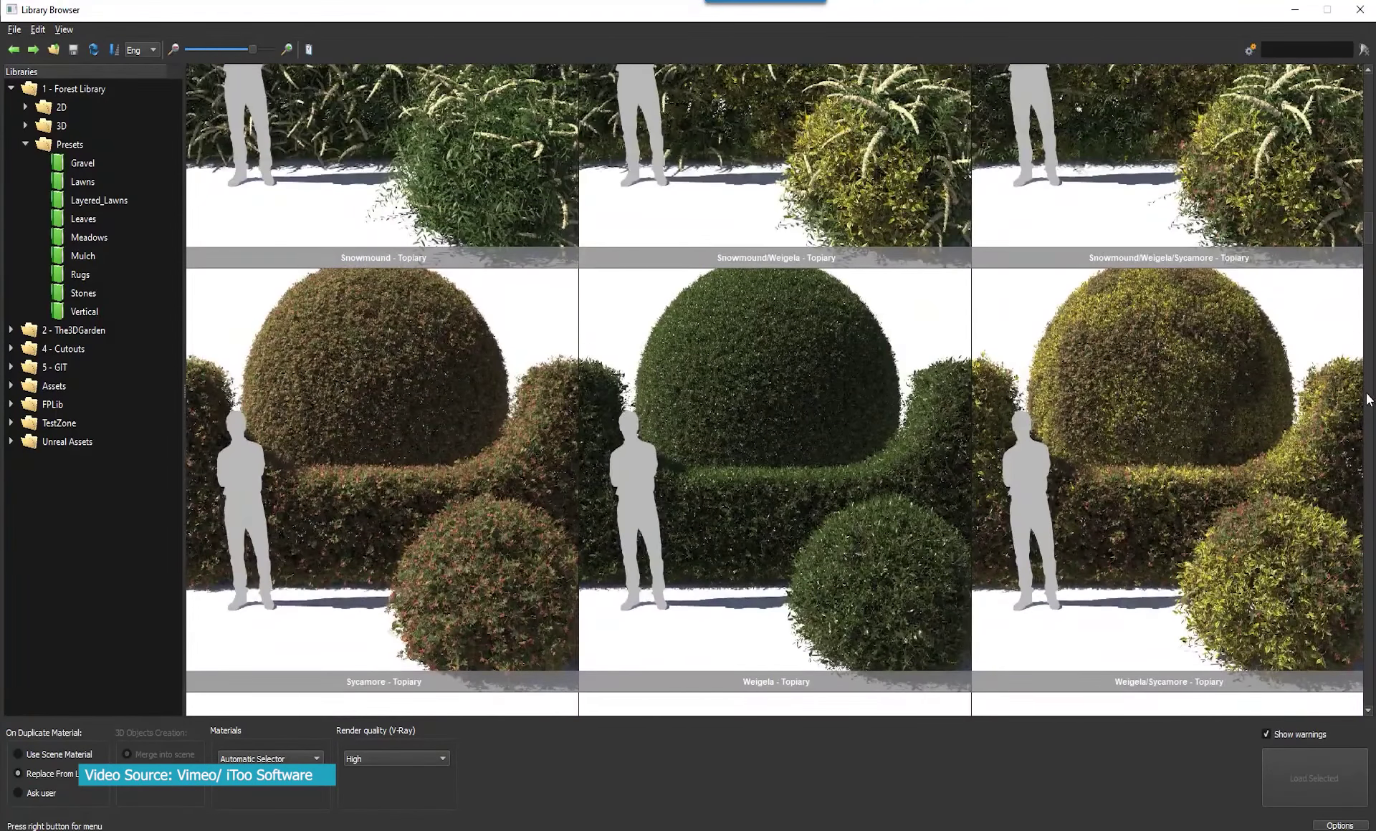
left_click_drag(1365, 240, 1373, 179)
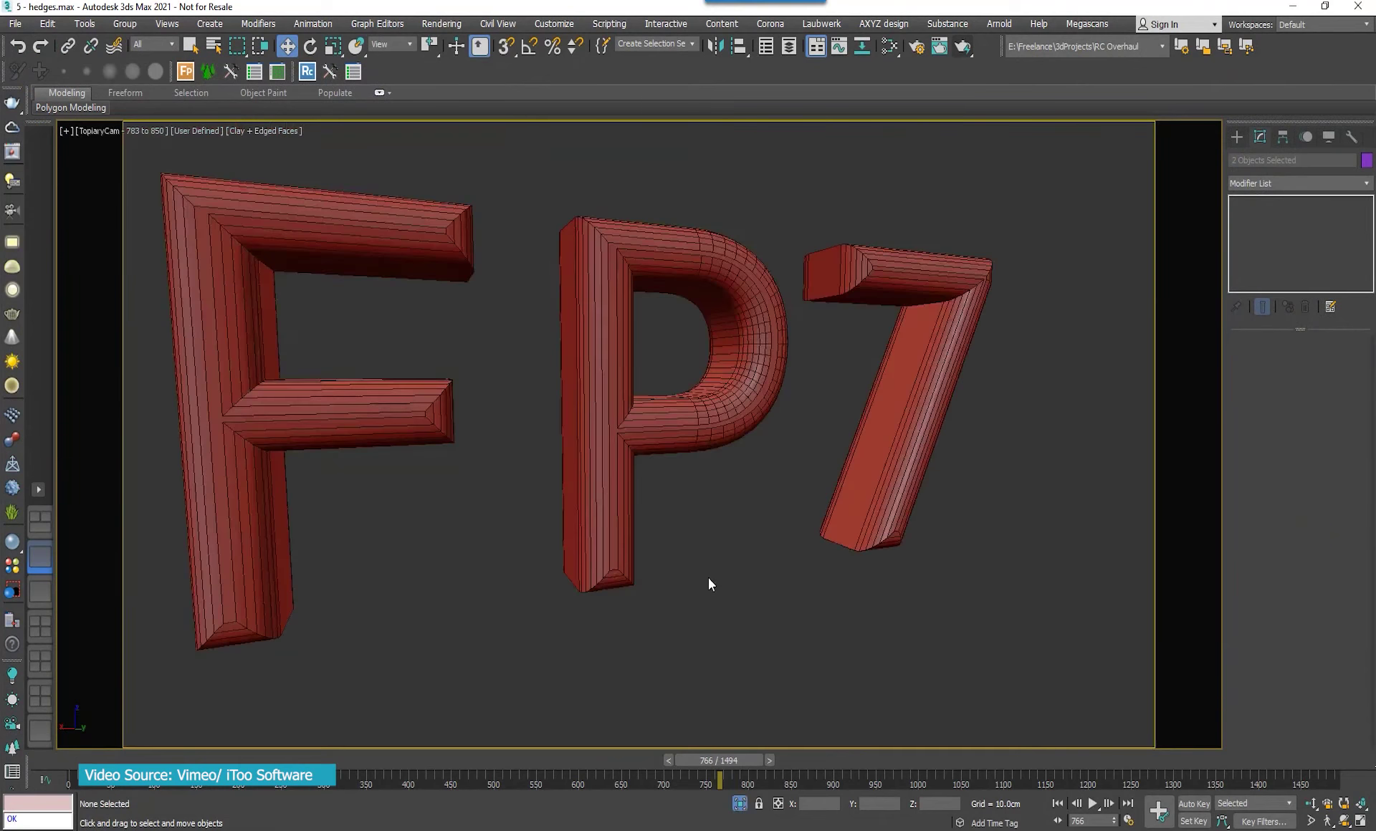
- Select TextPlus001 and review its Object Properties, confirming with OK
left_click(366, 421)
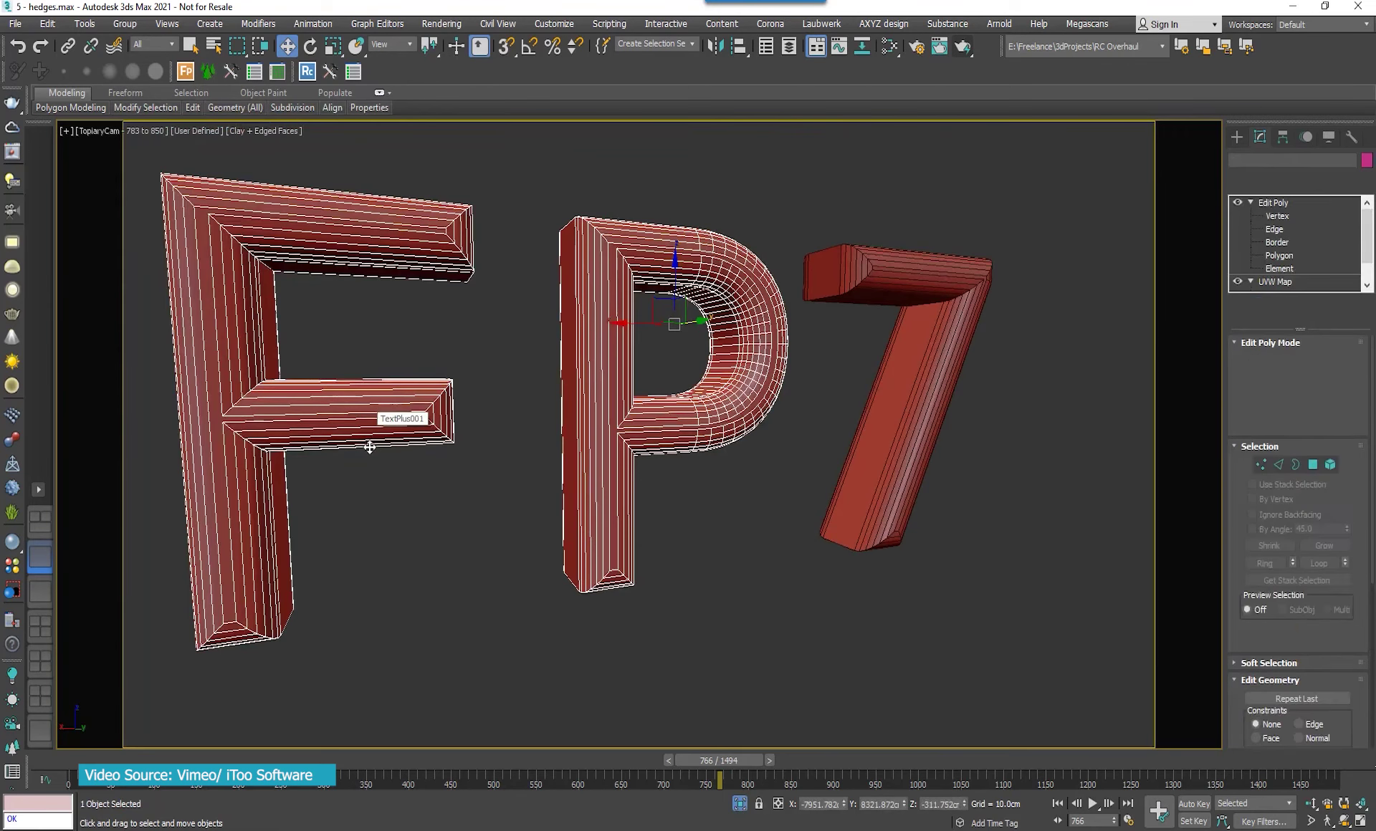
right_click(549, 432)
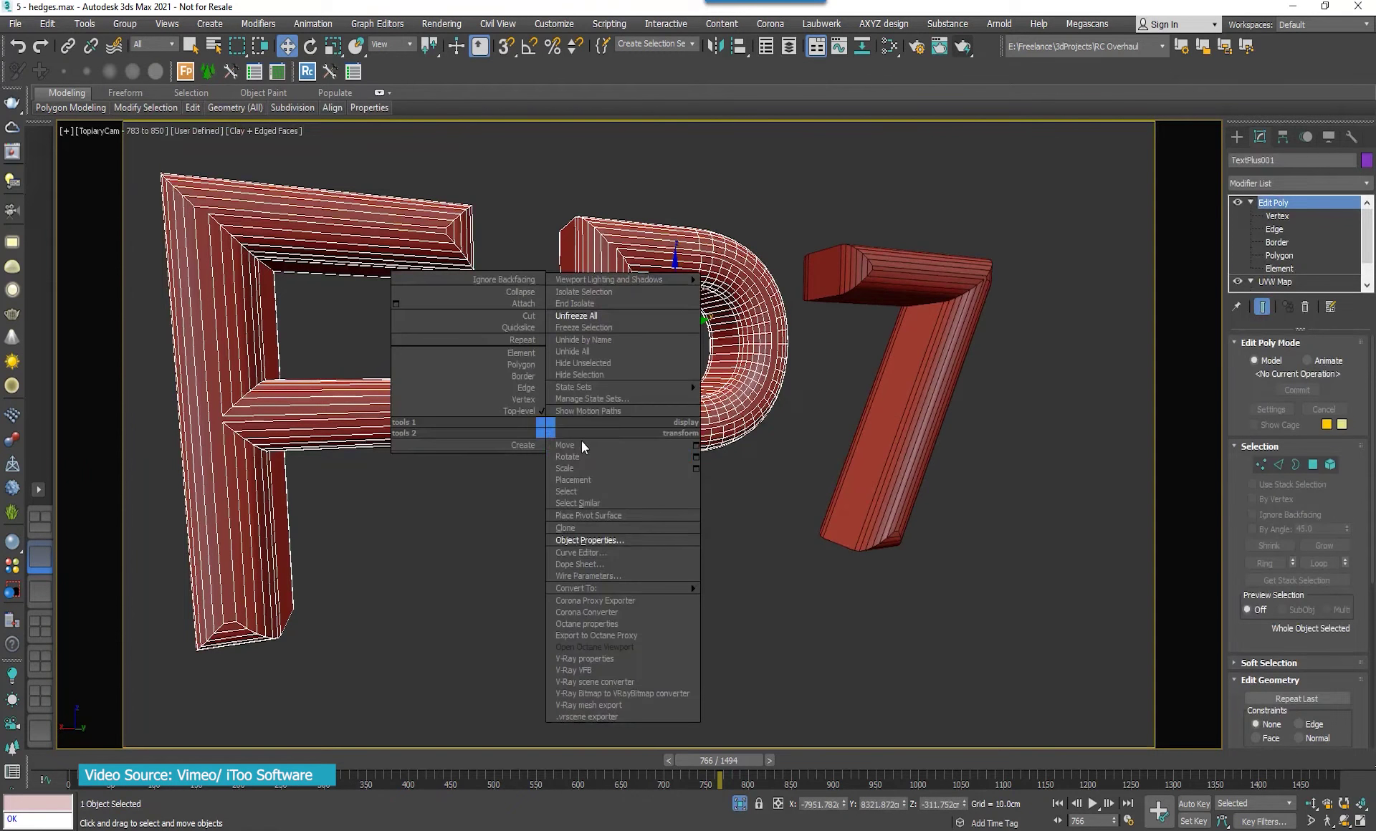
left_click(610, 533)
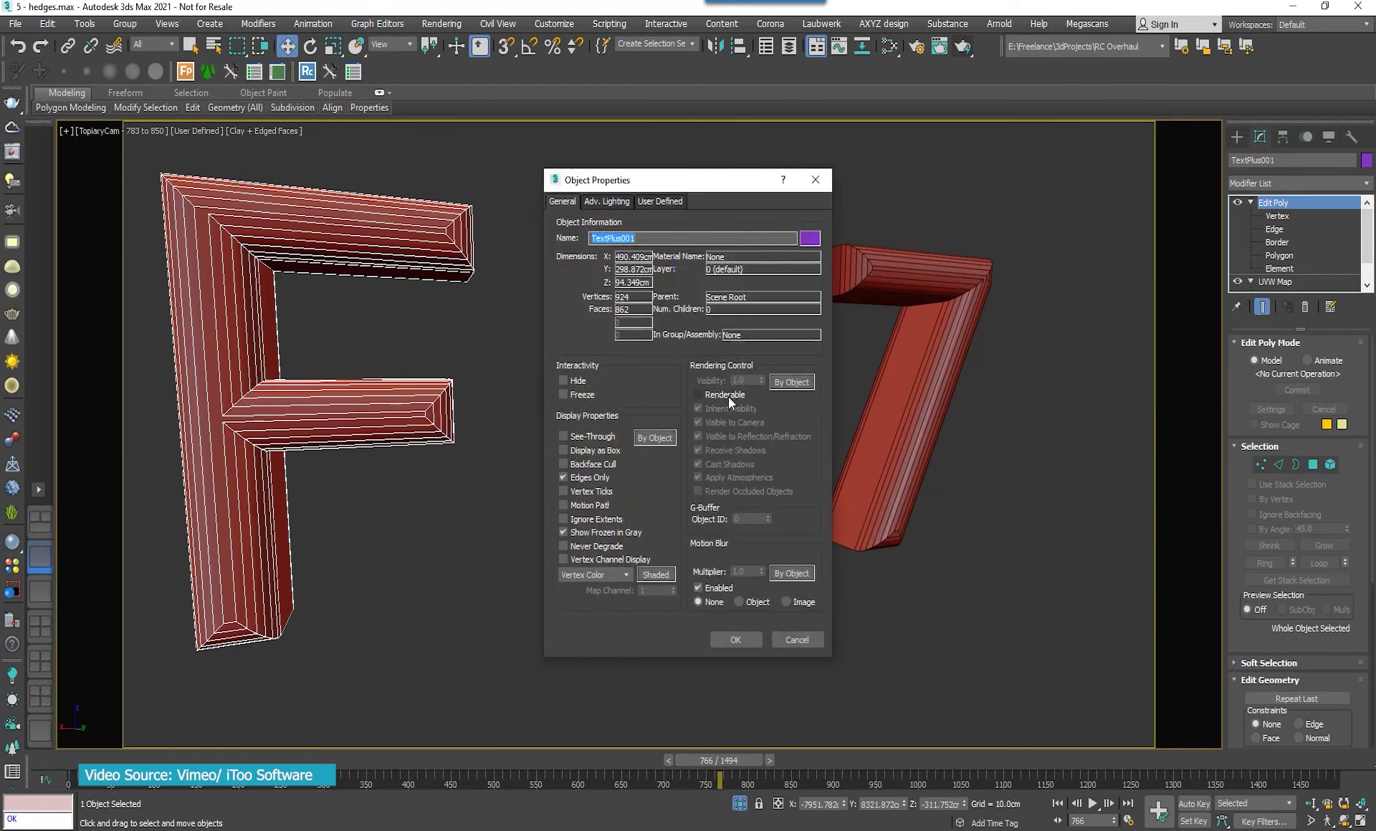
left_click(743, 635)
- Add a UVW Map modifier to TextPlus001 with Box mapping and Real-World Map Size
left_click(1323, 185)
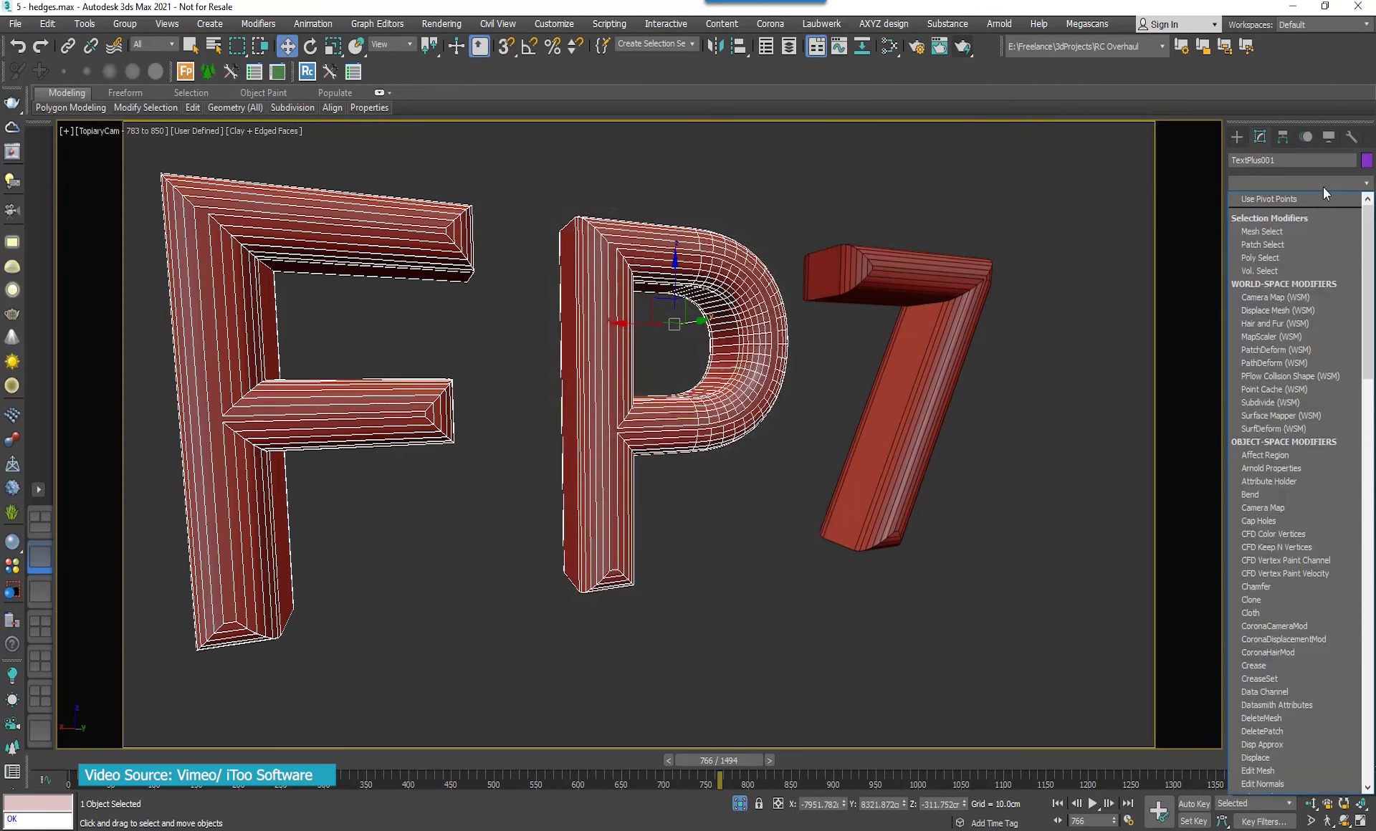
type("uvw")
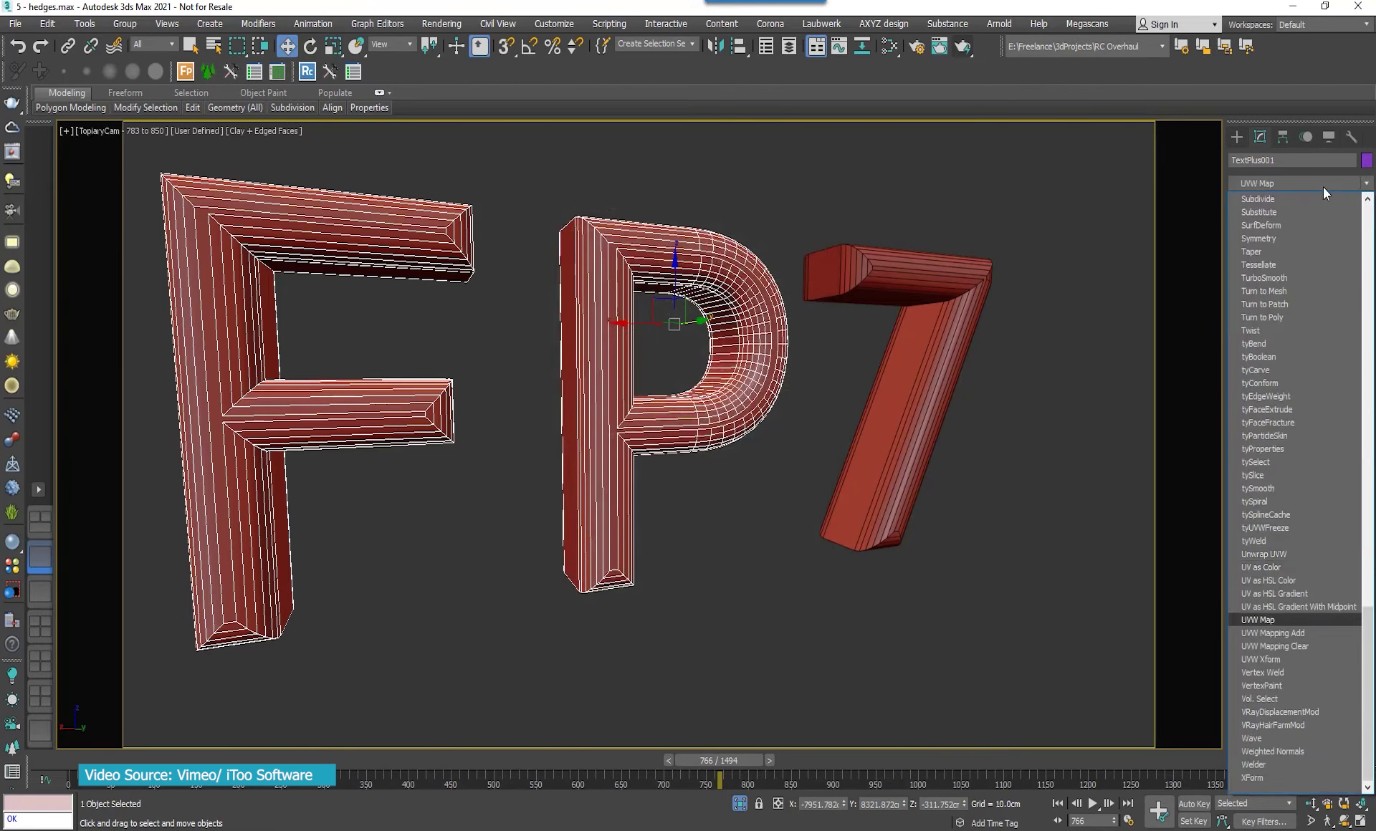
key("Return")
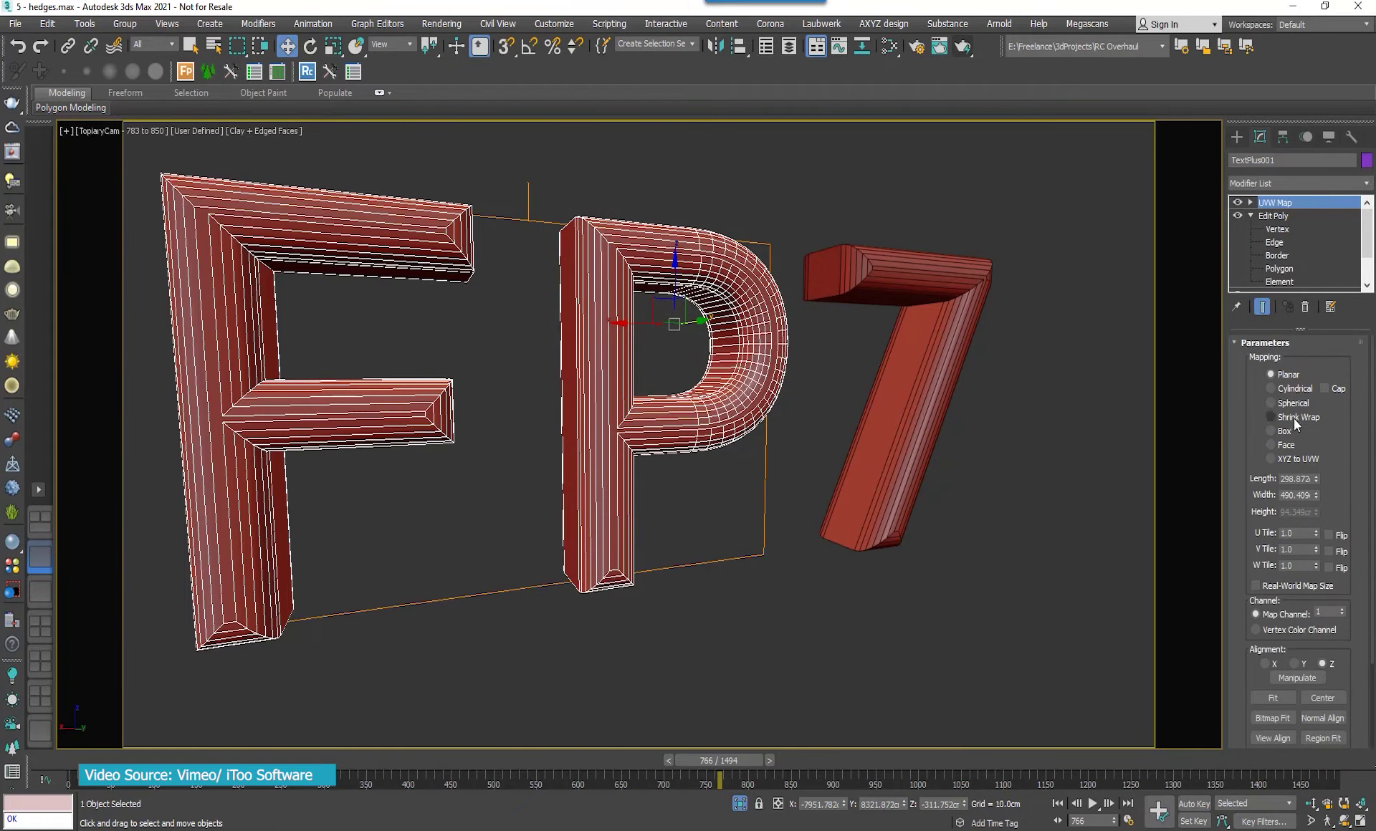
left_click(1283, 431)
left_click(1262, 586)
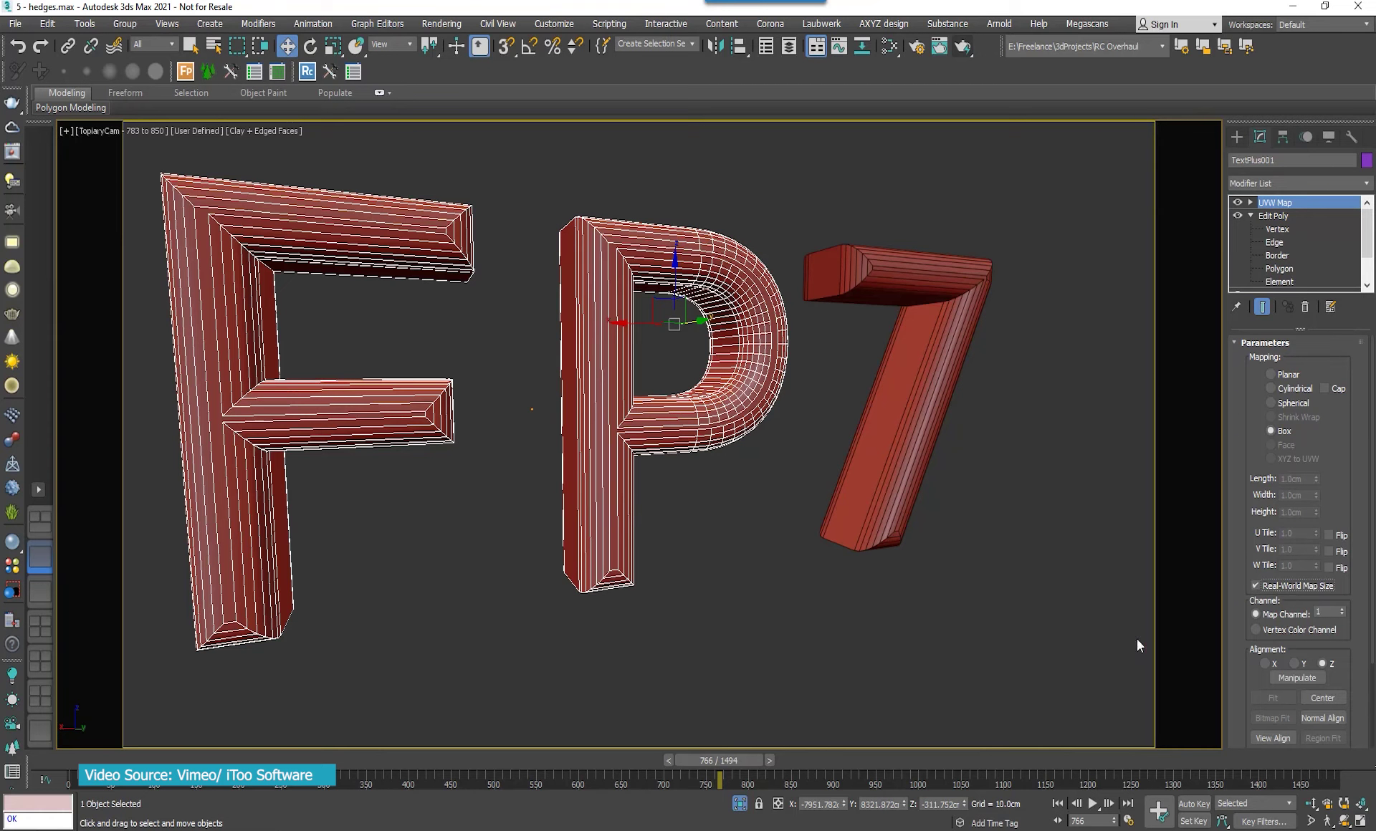
left_click(1238, 136)
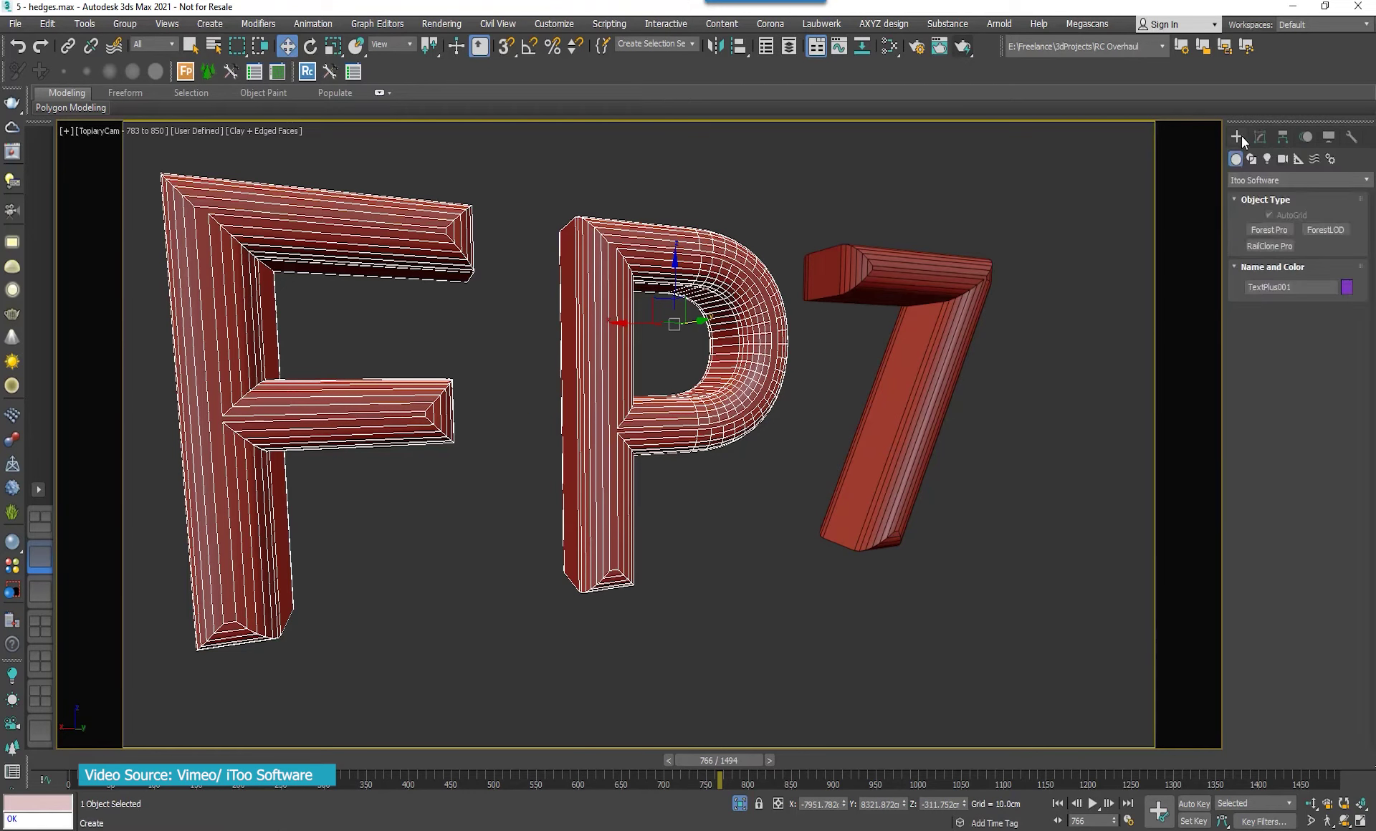
- Start a Forest Pro object and load the Beech Purple - Topiary library preset
left_click(1275, 230)
left_click(1288, 356)
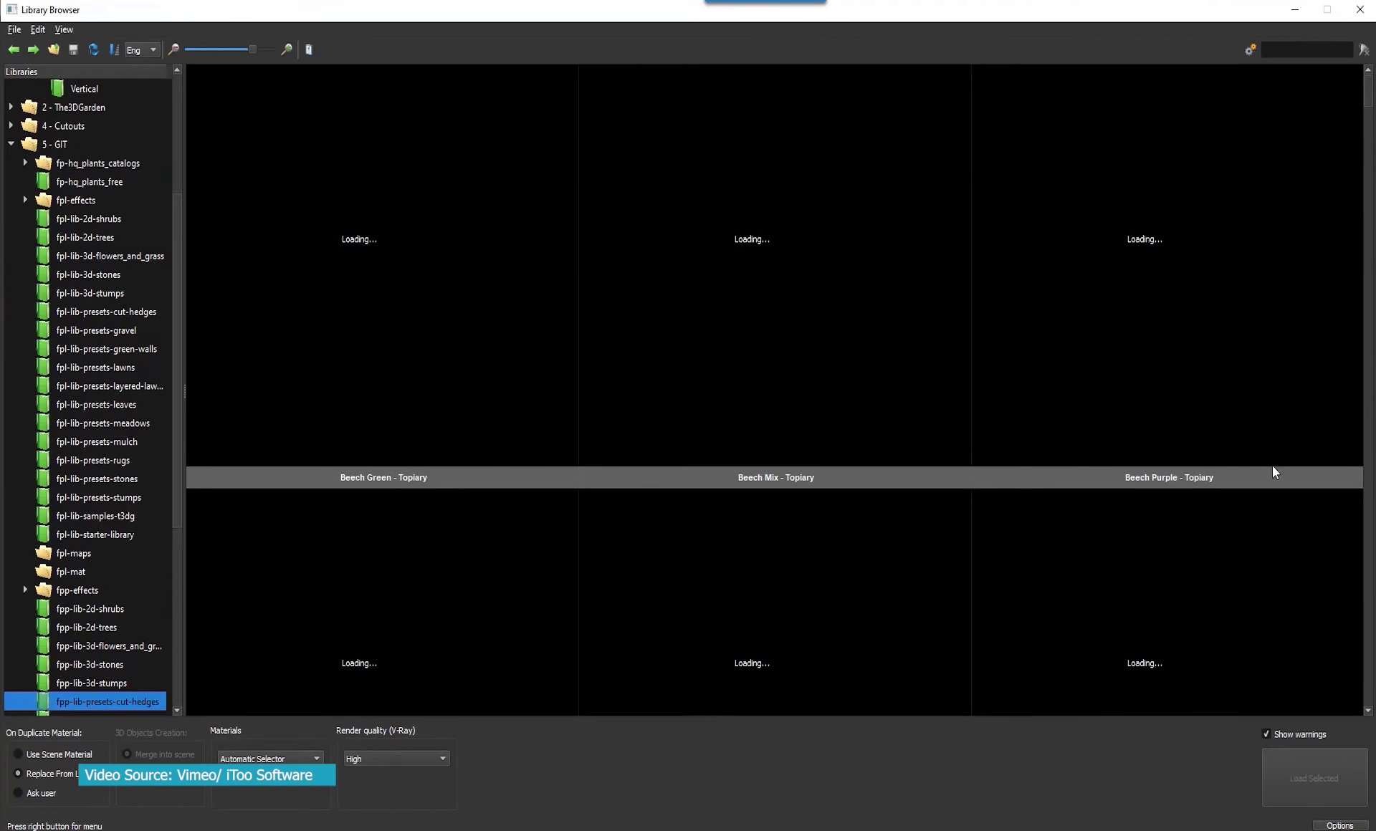
scroll(501, 438, "down", 5)
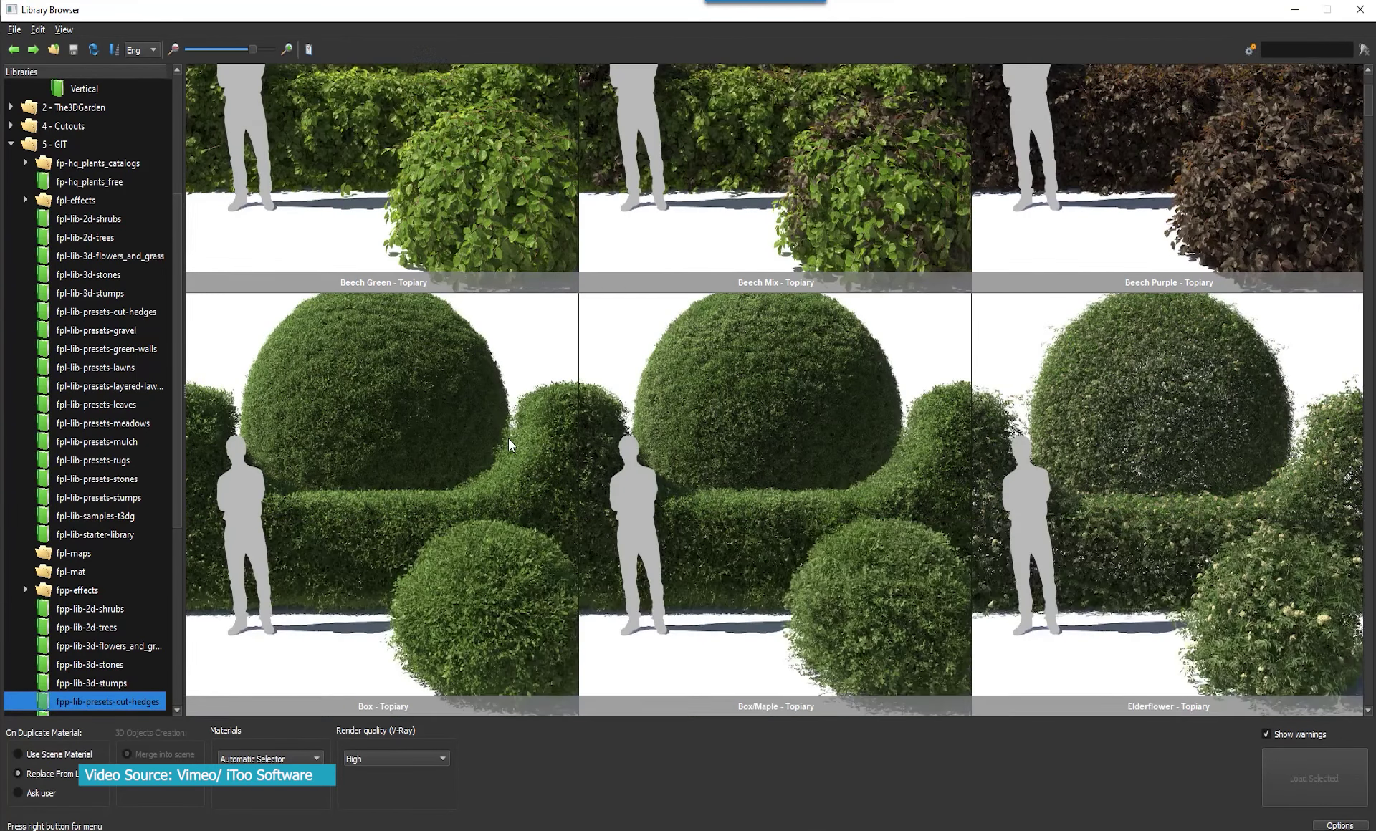
scroll(677, 425, "up", 3)
scroll(676, 425, "up", 2)
left_click(1087, 348)
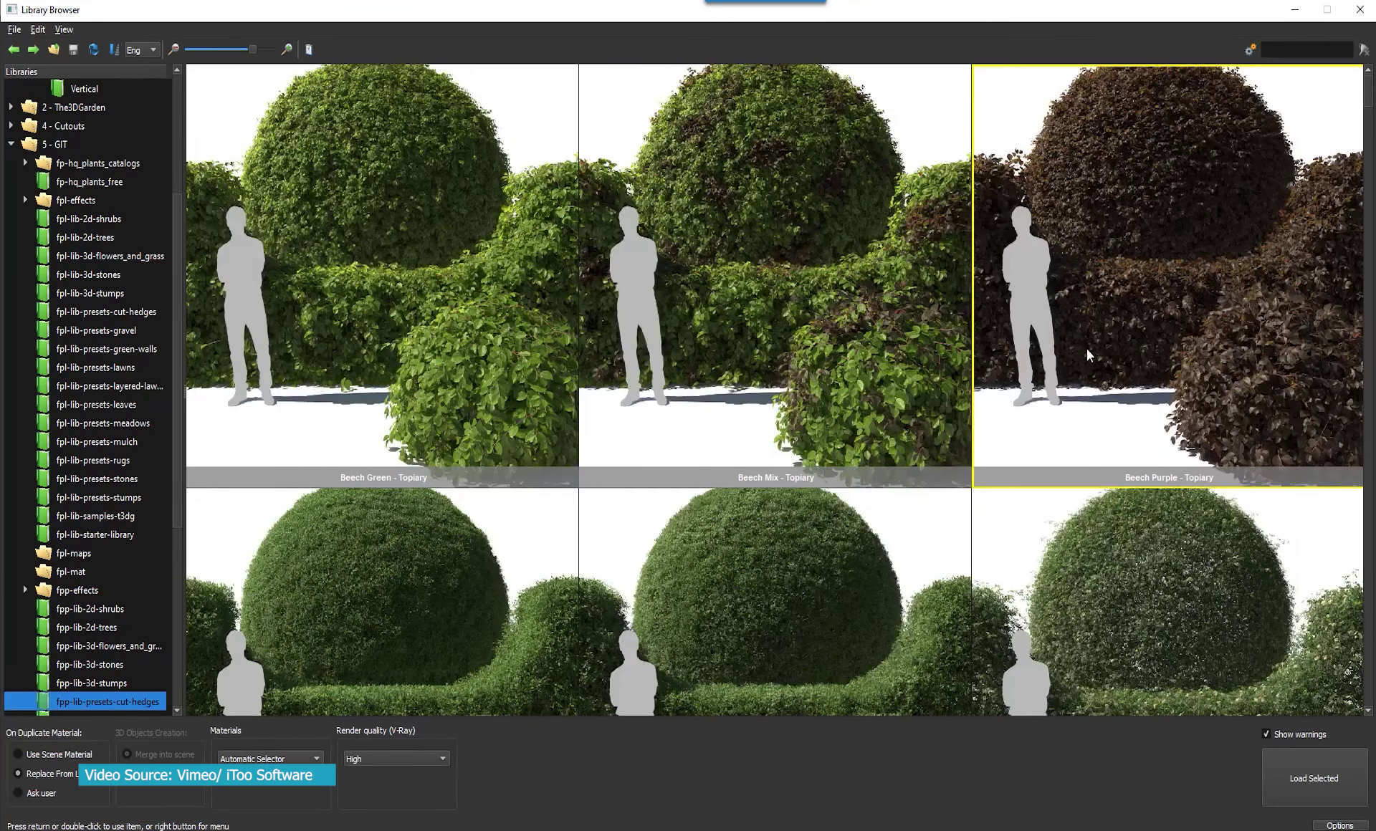
left_click(1302, 771)
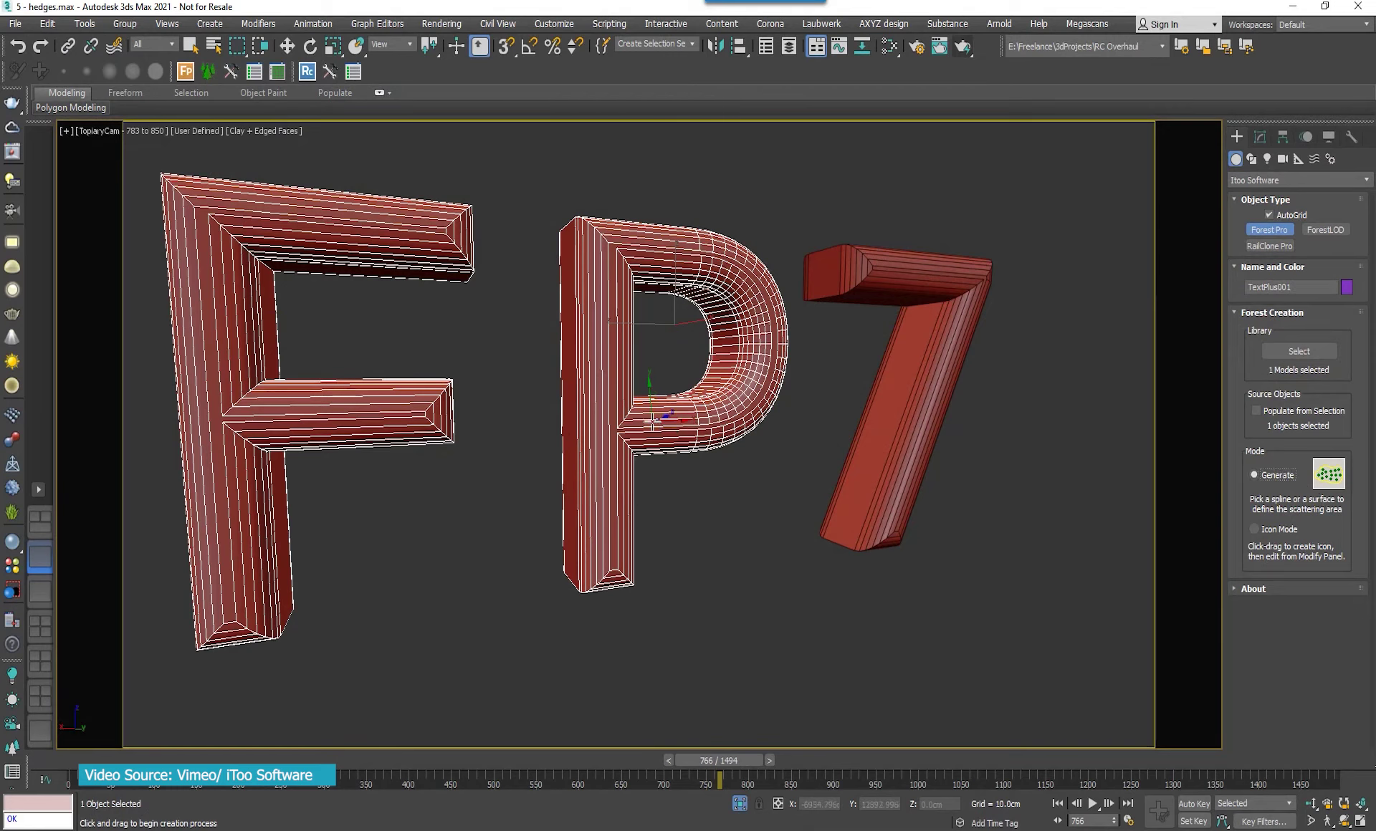
- With AutoGrid off, create Forest004 on the F and P letters and add the 7 as a surface
left_click(1270, 215)
right_click(689, 473)
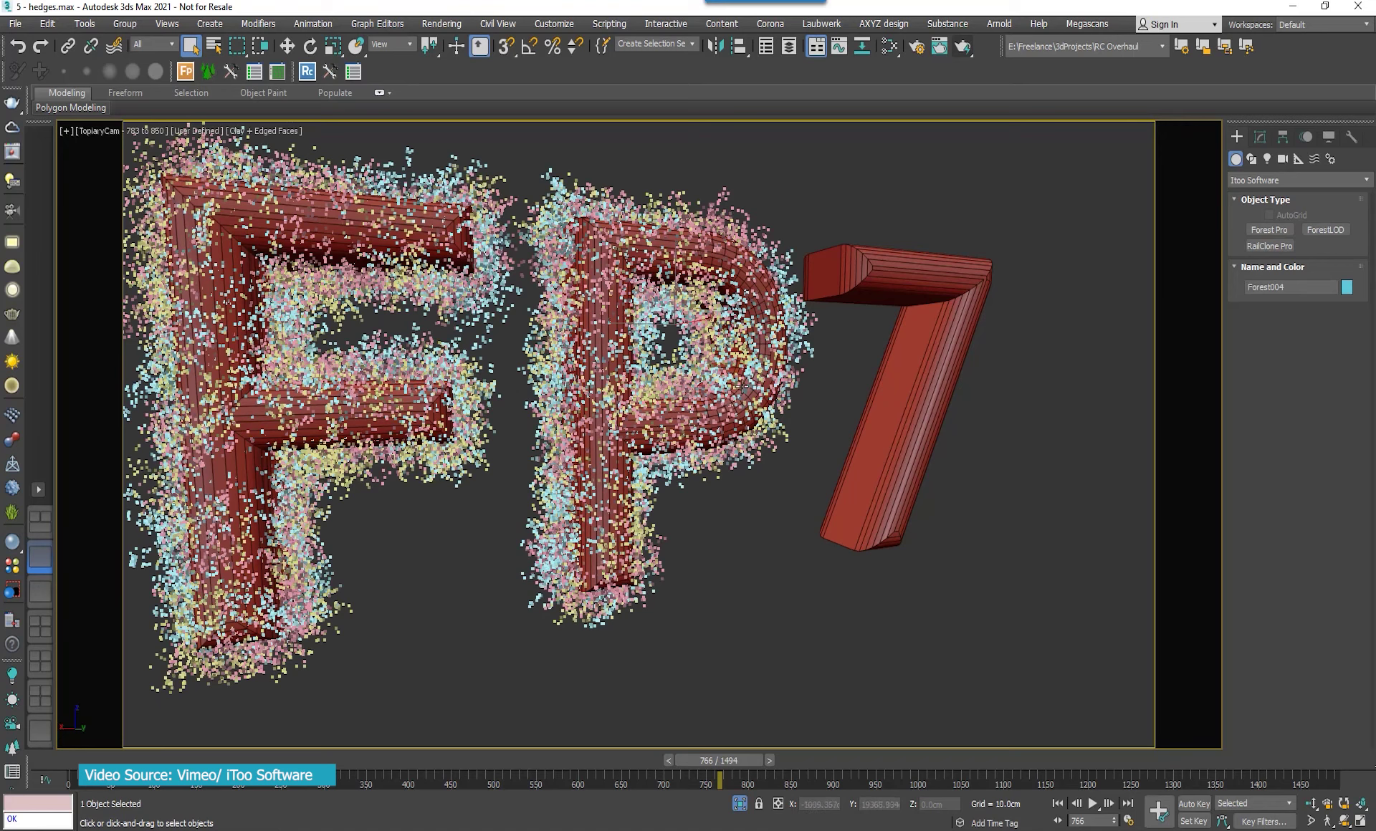
left_click(1260, 138)
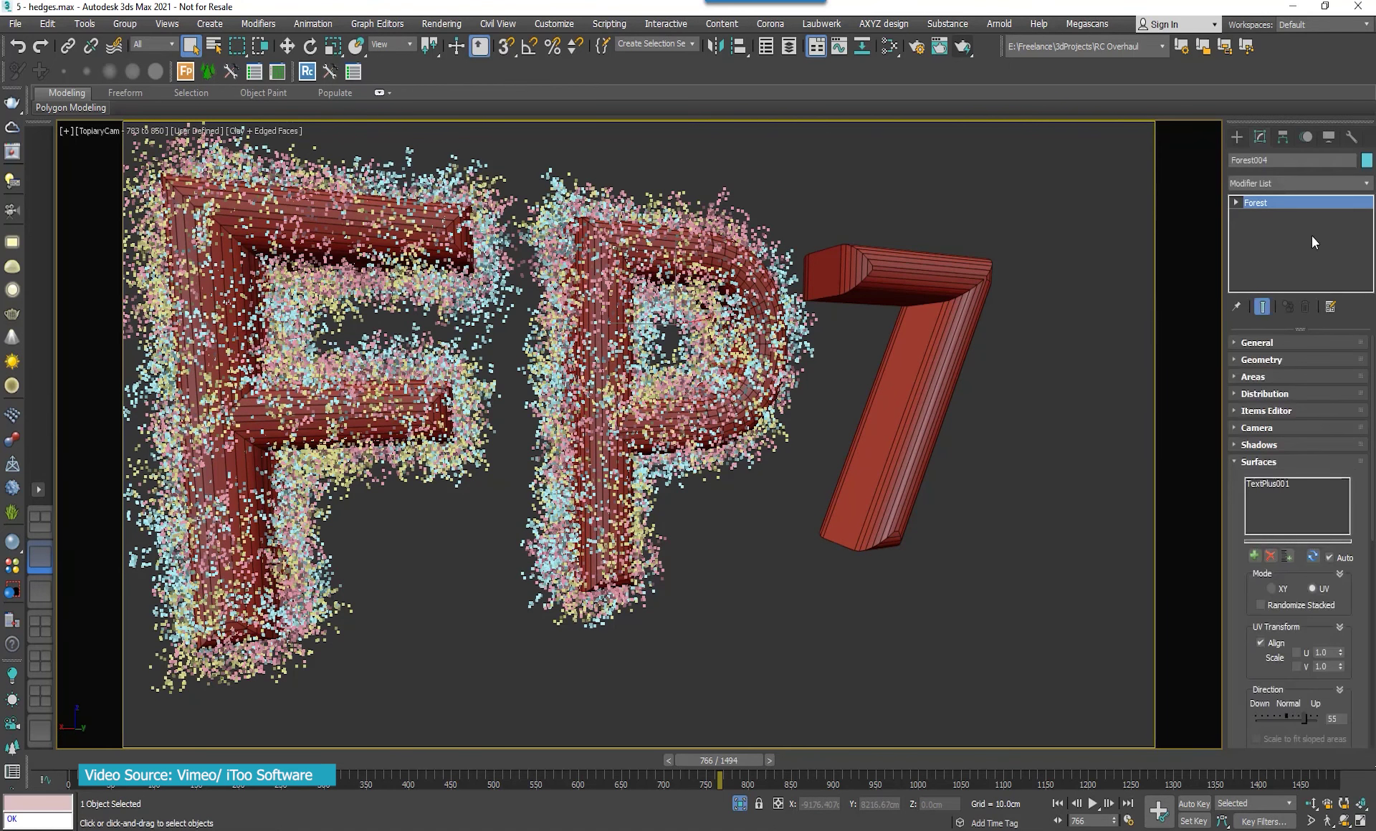
left_click(1256, 558)
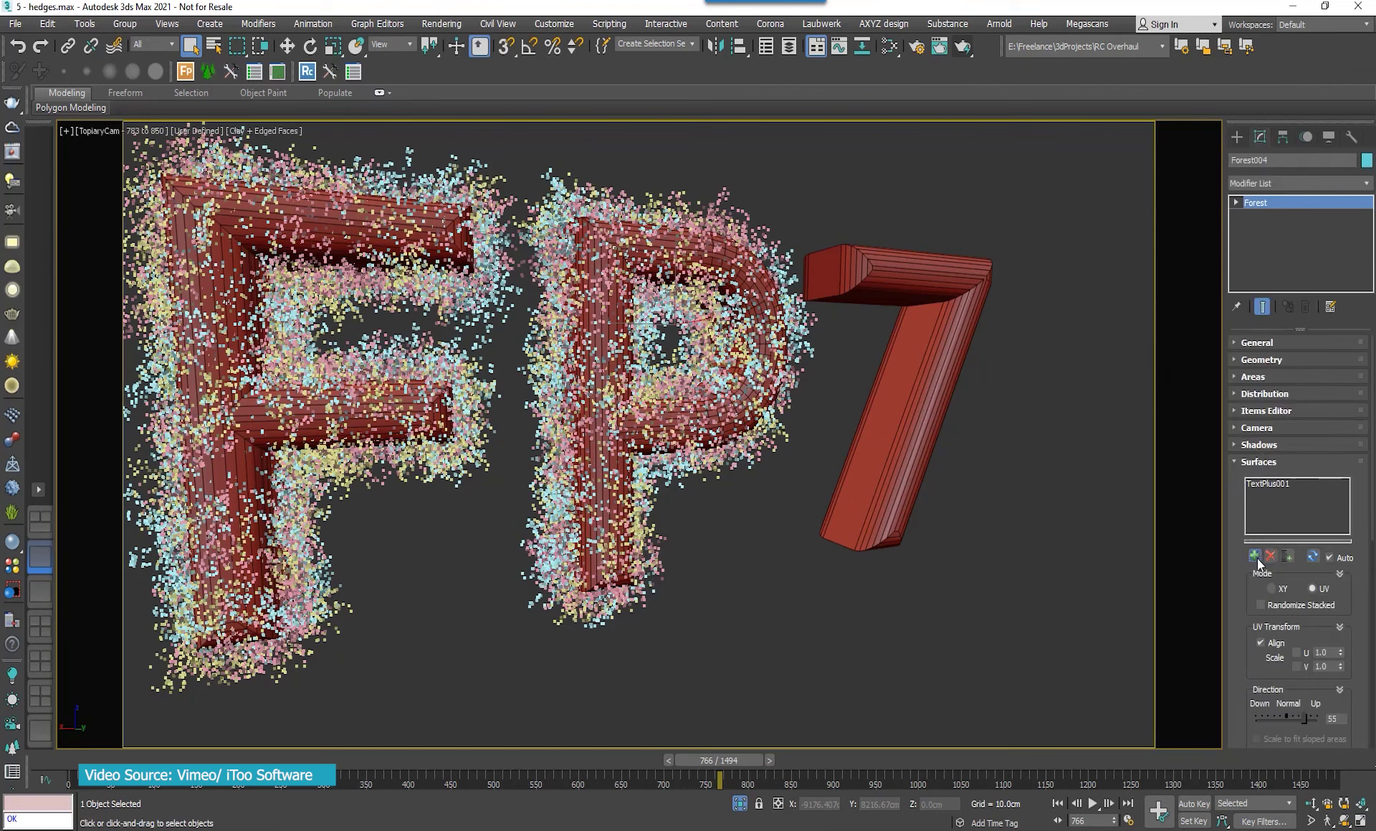
left_click(938, 358)
left_click(740, 804)
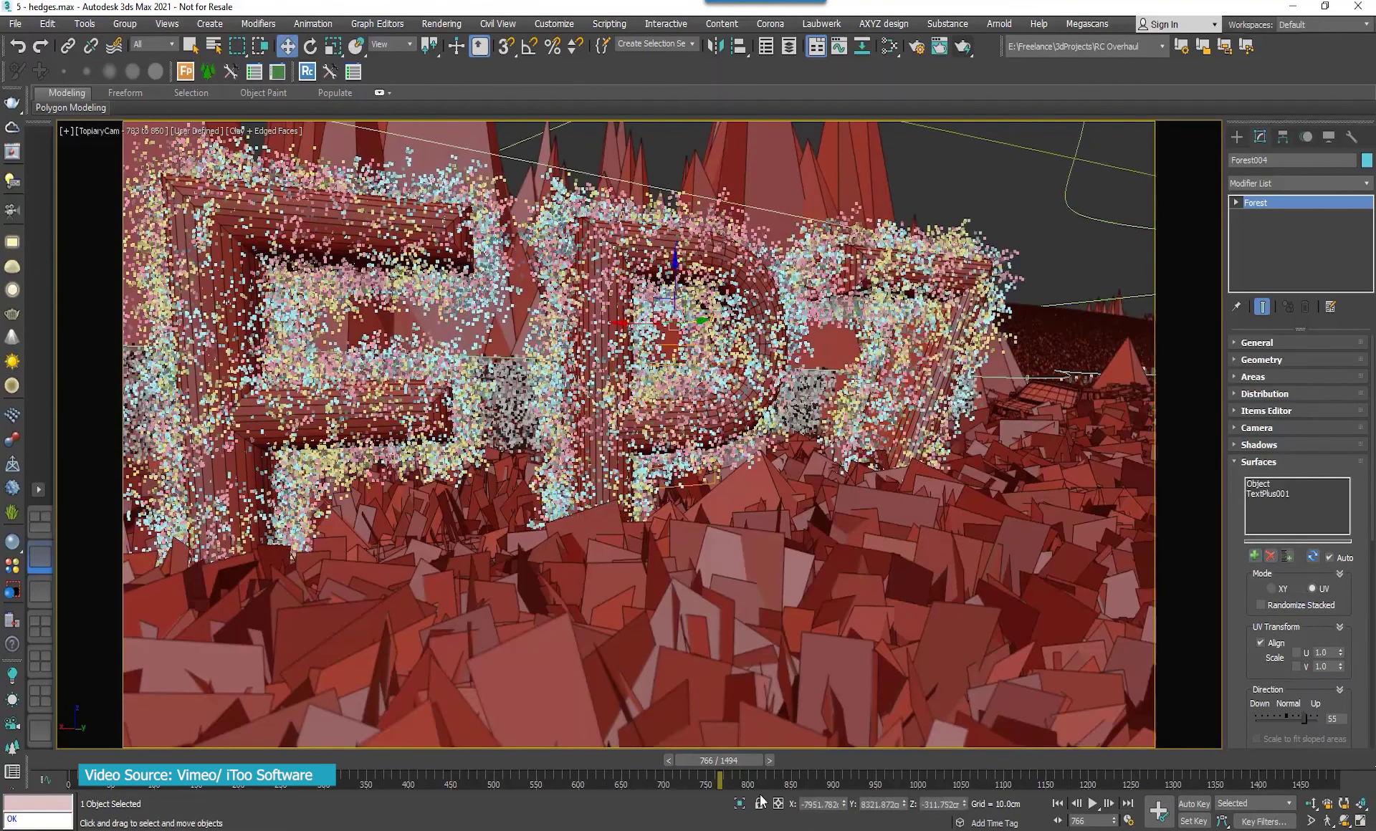